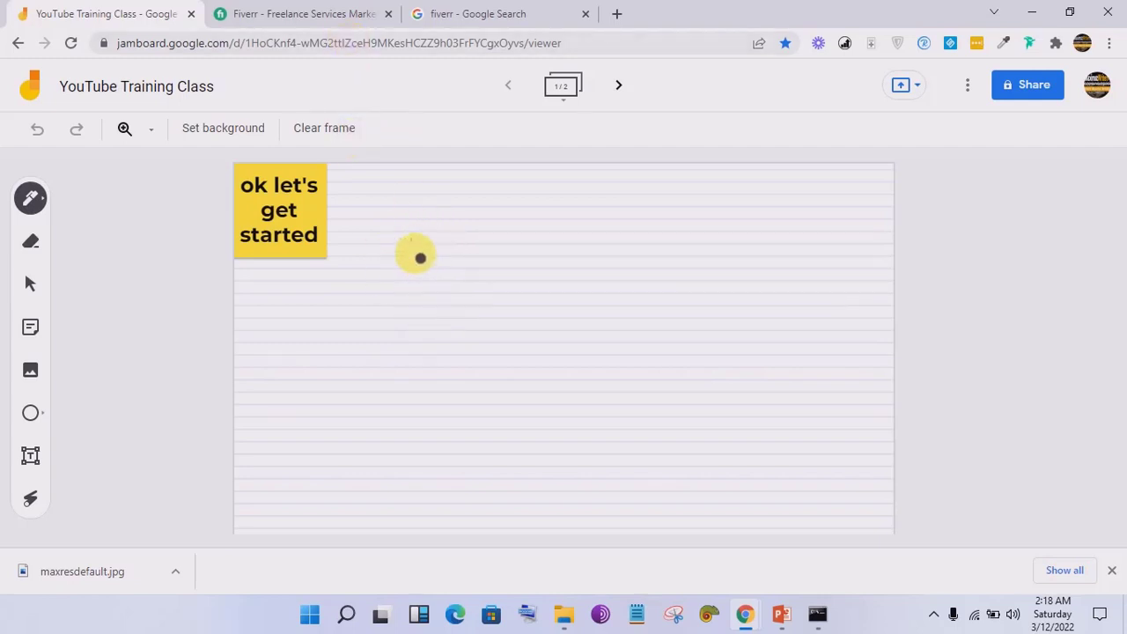
Step: Draw stick figure A with head, body, arms and face, labelled 'A' above
{"action": "mouse_move", "coordinate": [417, 249]}
{"action": "left_mouse_down"}
{"action": "mouse_move", "coordinate": [443, 353]}
{"action": "mouse_move", "coordinate": [407, 237]}
{"action": "mouse_move", "coordinate": [413, 360]}
{"action": "left_mouse_up"}
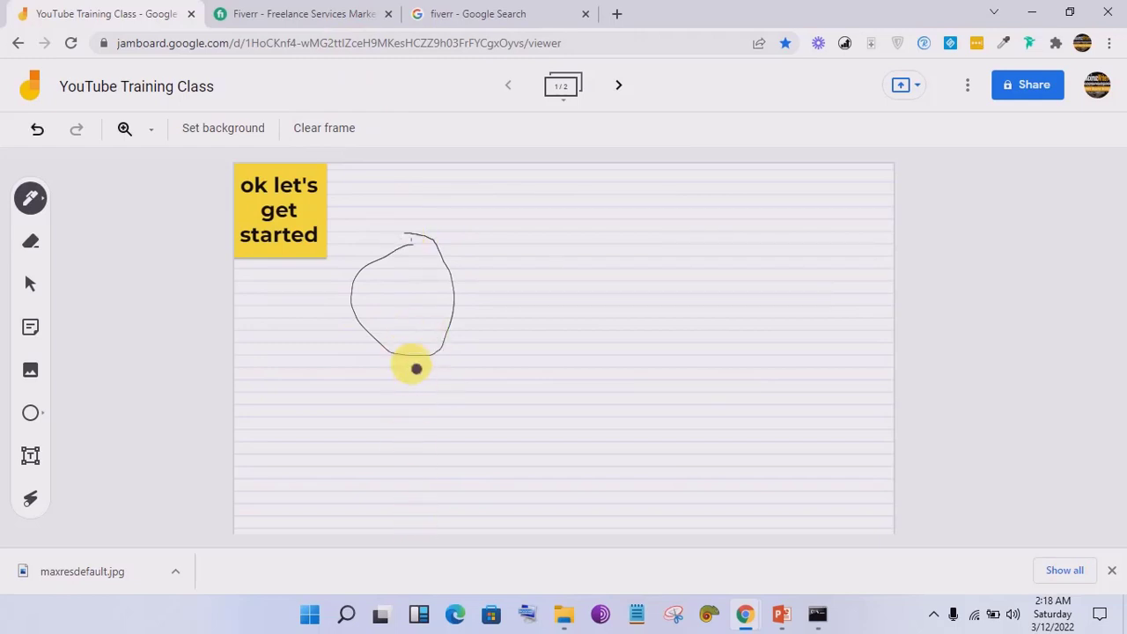
{"action": "mouse_move", "coordinate": [415, 358]}
{"action": "left_mouse_down"}
{"action": "mouse_move", "coordinate": [395, 487]}
{"action": "mouse_move", "coordinate": [404, 515]}
{"action": "left_mouse_up"}
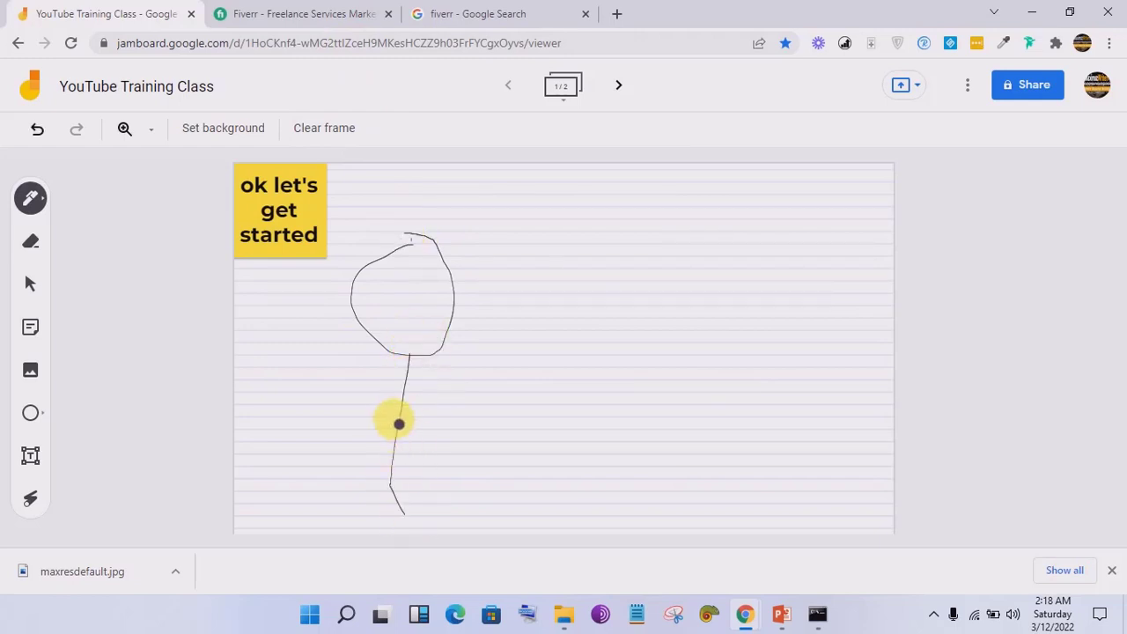
{"action": "left_click_drag", "start_coordinate": [398, 416], "coordinate": [336, 431]}
{"action": "left_click_drag", "start_coordinate": [403, 419], "coordinate": [472, 454]}
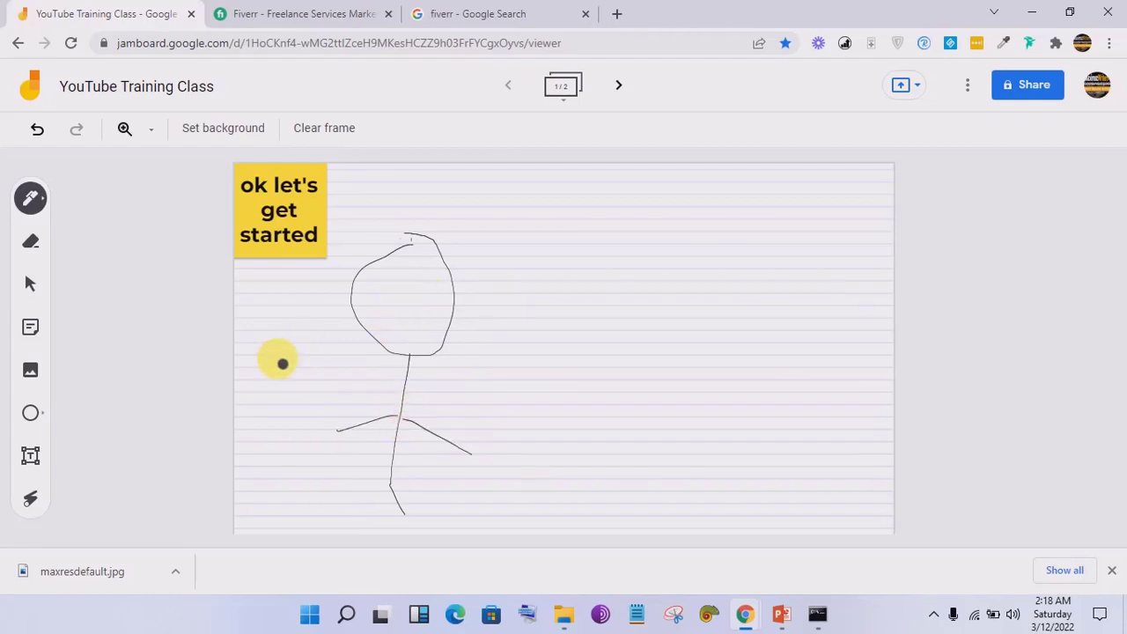
{"action": "mouse_move", "coordinate": [403, 174]}
{"action": "left_mouse_down"}
{"action": "mouse_move", "coordinate": [385, 226]}
{"action": "mouse_move", "coordinate": [408, 176]}
{"action": "mouse_move", "coordinate": [424, 224]}
{"action": "mouse_move", "coordinate": [412, 201]}
{"action": "left_mouse_up"}
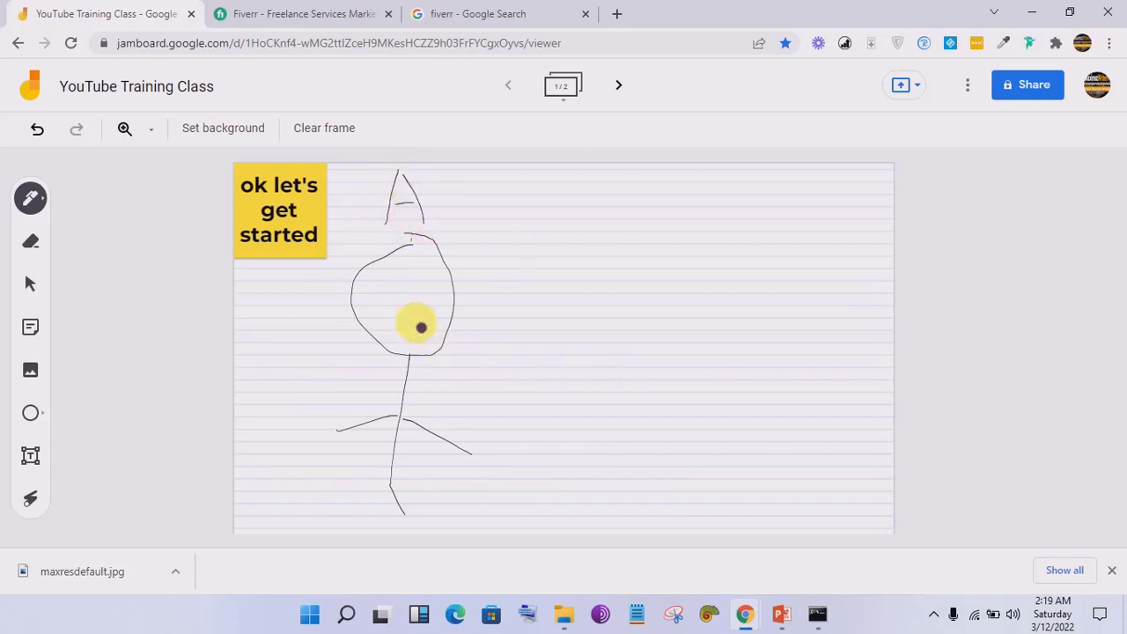
{"action": "mouse_move", "coordinate": [384, 286]}
{"action": "left_mouse_down"}
{"action": "mouse_move", "coordinate": [430, 291]}
{"action": "mouse_move", "coordinate": [402, 331]}
{"action": "left_mouse_up"}
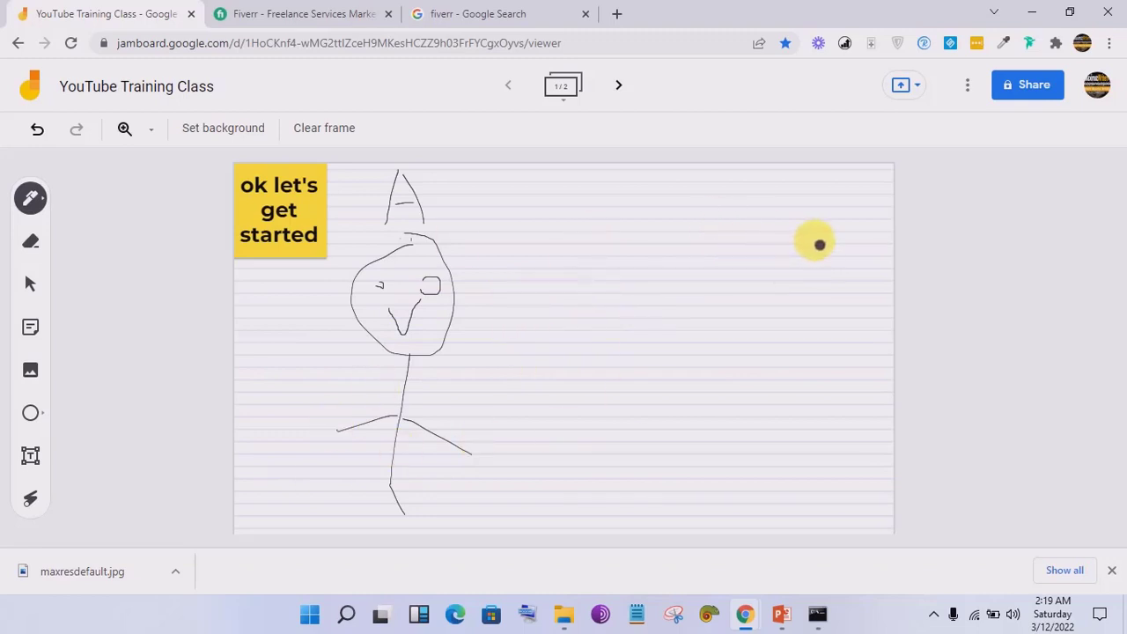
Step: Write the letter 'B' on the right and draw the second figure's body and arm
{"action": "left_click_drag", "start_coordinate": [789, 174], "coordinate": [796, 226]}
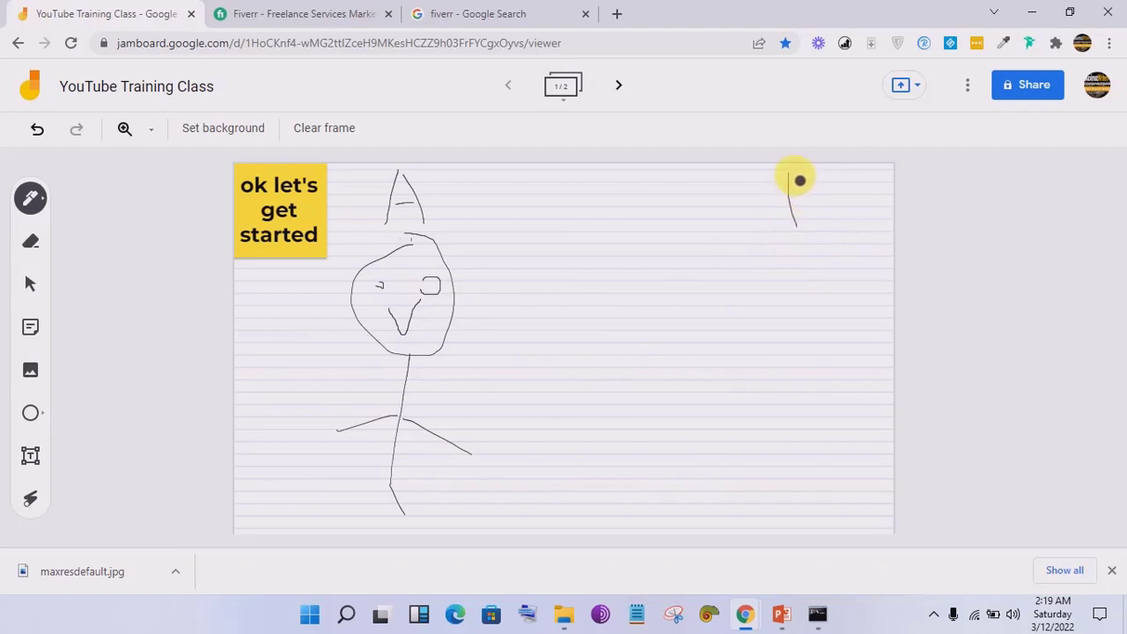
{"action": "mouse_move", "coordinate": [795, 181]}
{"action": "left_mouse_down"}
{"action": "mouse_move", "coordinate": [825, 217]}
{"action": "mouse_move", "coordinate": [801, 232]}
{"action": "mouse_move", "coordinate": [818, 300]}
{"action": "mouse_move", "coordinate": [810, 256]}
{"action": "left_mouse_up"}
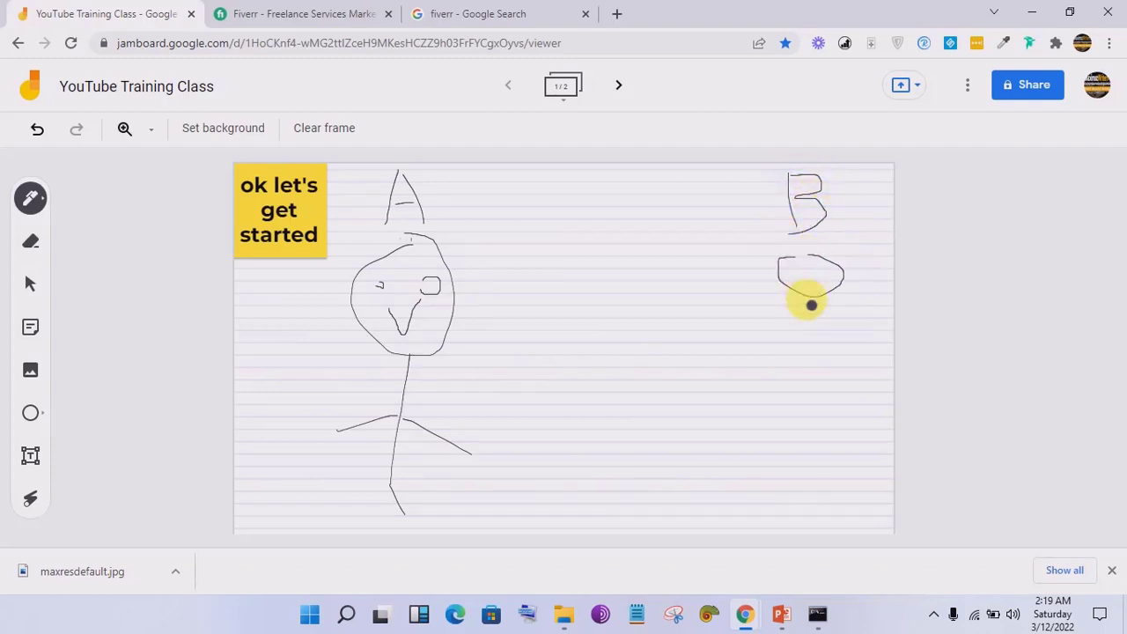
{"action": "left_click_drag", "start_coordinate": [808, 302], "coordinate": [808, 458]}
{"action": "mouse_move", "coordinate": [808, 362]}
{"action": "left_mouse_down"}
{"action": "mouse_move", "coordinate": [784, 374]}
{"action": "mouse_move", "coordinate": [872, 403]}
{"action": "left_mouse_up"}
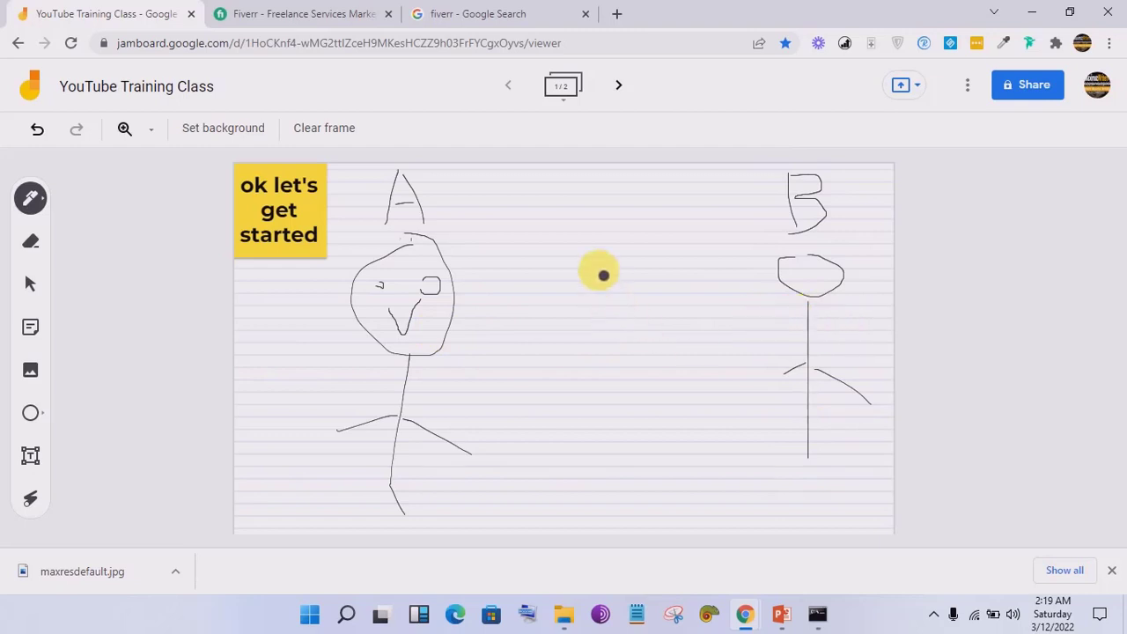
Step: Draw a vertical middle line with horizontal strokes joining it to both figures, then touch up the B
{"action": "left_click_drag", "start_coordinate": [598, 273], "coordinate": [614, 510]}
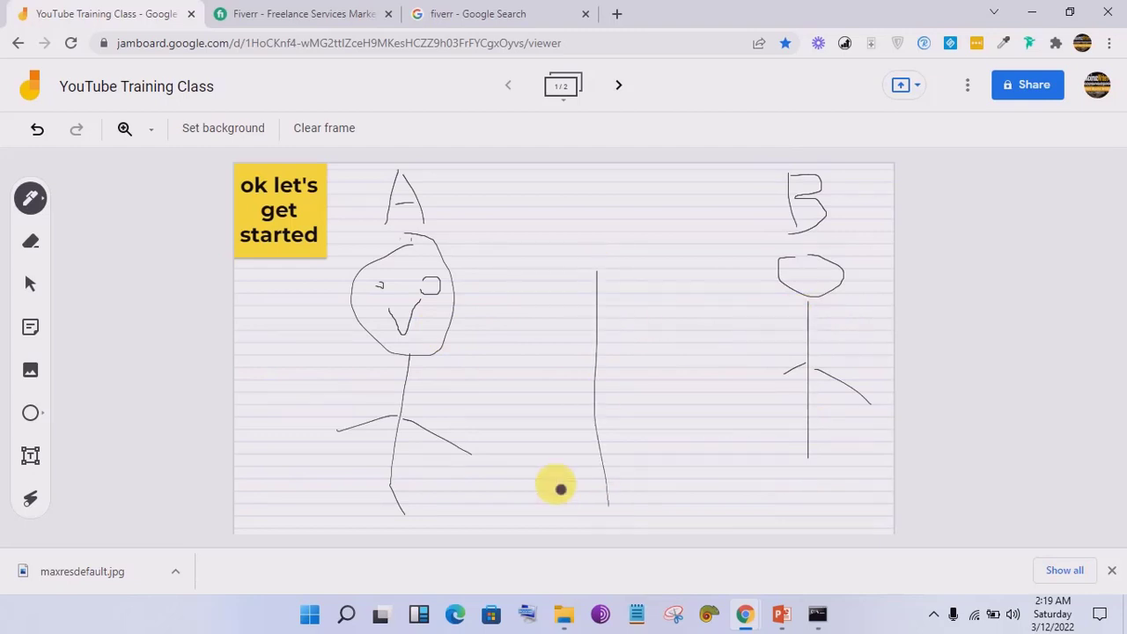
{"action": "left_click_drag", "start_coordinate": [409, 388], "coordinate": [568, 390]}
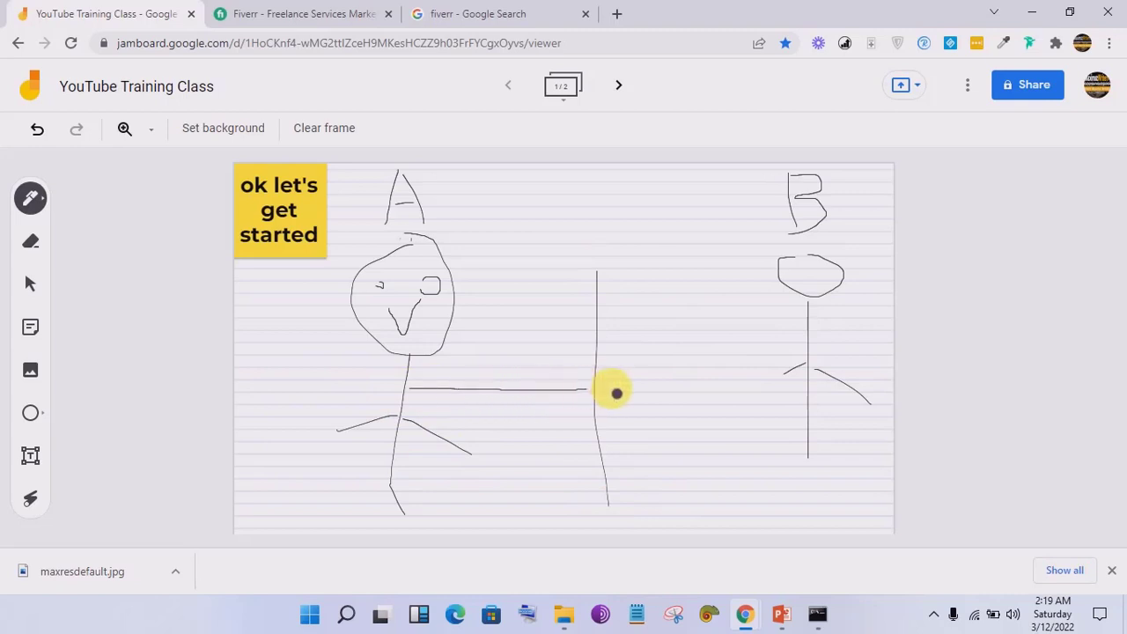
{"action": "left_click_drag", "start_coordinate": [602, 388], "coordinate": [792, 412]}
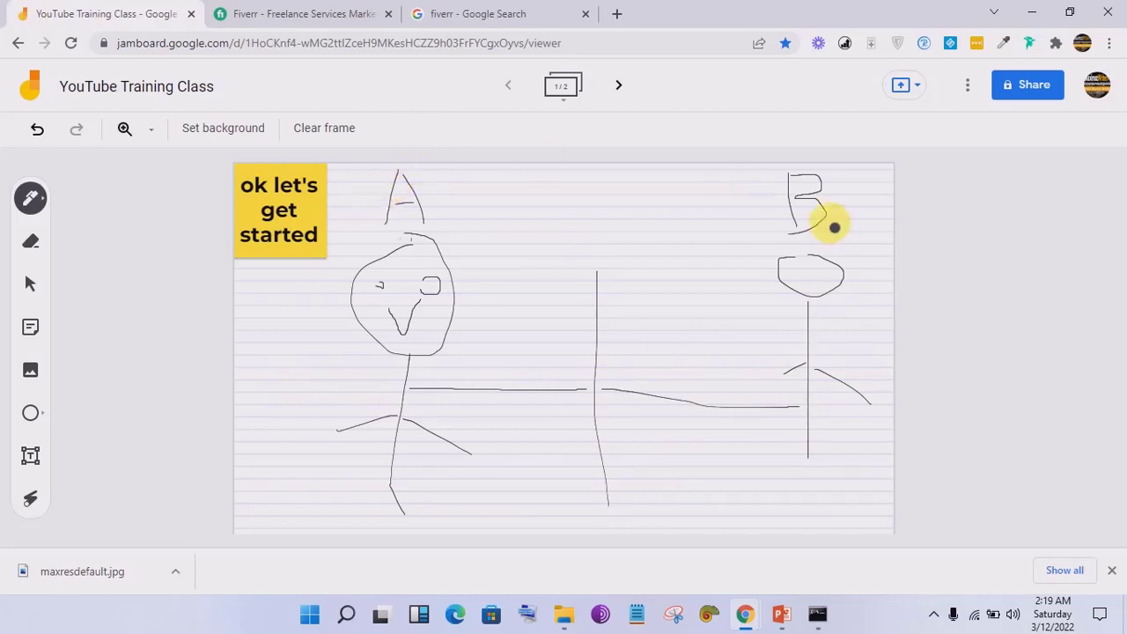
{"action": "left_click_drag", "start_coordinate": [830, 220], "coordinate": [790, 230]}
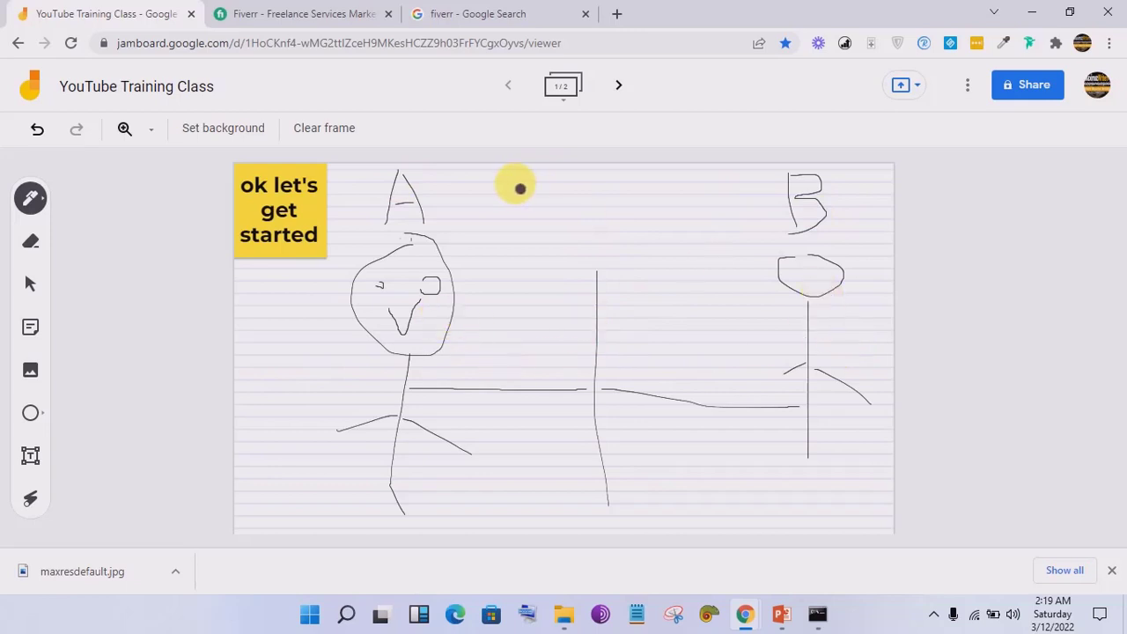
{"action": "left_click_drag", "start_coordinate": [529, 208], "coordinate": [529, 248]}
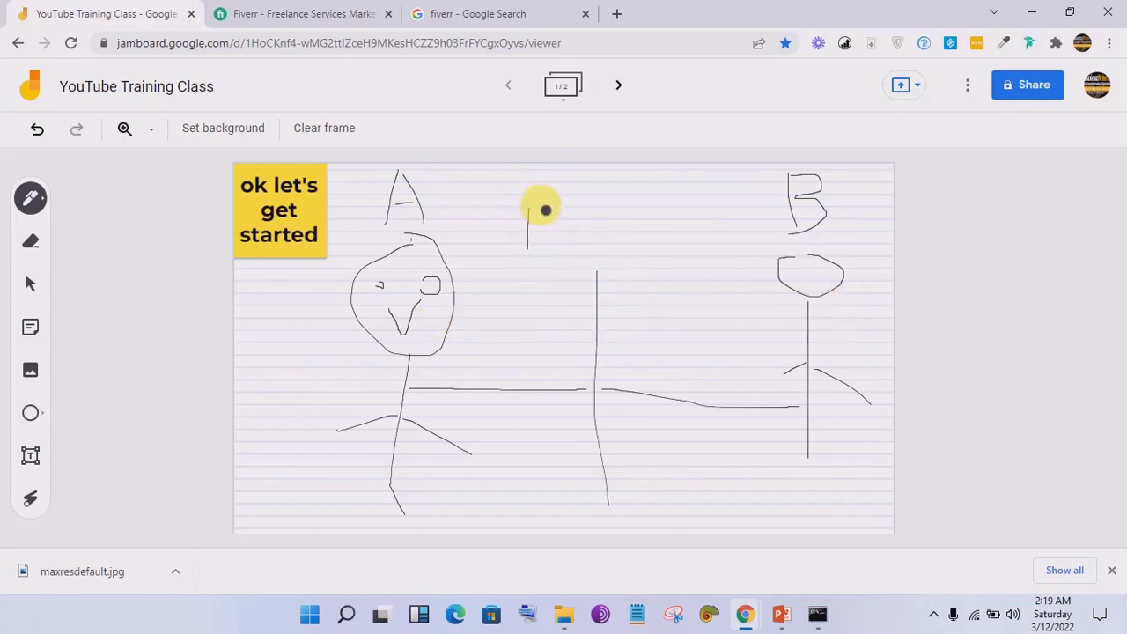
Step: Handwrite 'Fiverr' above the middle line and '$5' under figure B, then retrace the middle line
{"action": "mouse_move", "coordinate": [529, 209]}
{"action": "left_mouse_down"}
{"action": "mouse_move", "coordinate": [572, 205]}
{"action": "mouse_move", "coordinate": [544, 223]}
{"action": "mouse_move", "coordinate": [592, 255]}
{"action": "mouse_move", "coordinate": [606, 209]}
{"action": "mouse_move", "coordinate": [611, 232]}
{"action": "mouse_move", "coordinate": [646, 243]}
{"action": "mouse_move", "coordinate": [661, 218]}
{"action": "mouse_move", "coordinate": [680, 220]}
{"action": "left_mouse_up"}
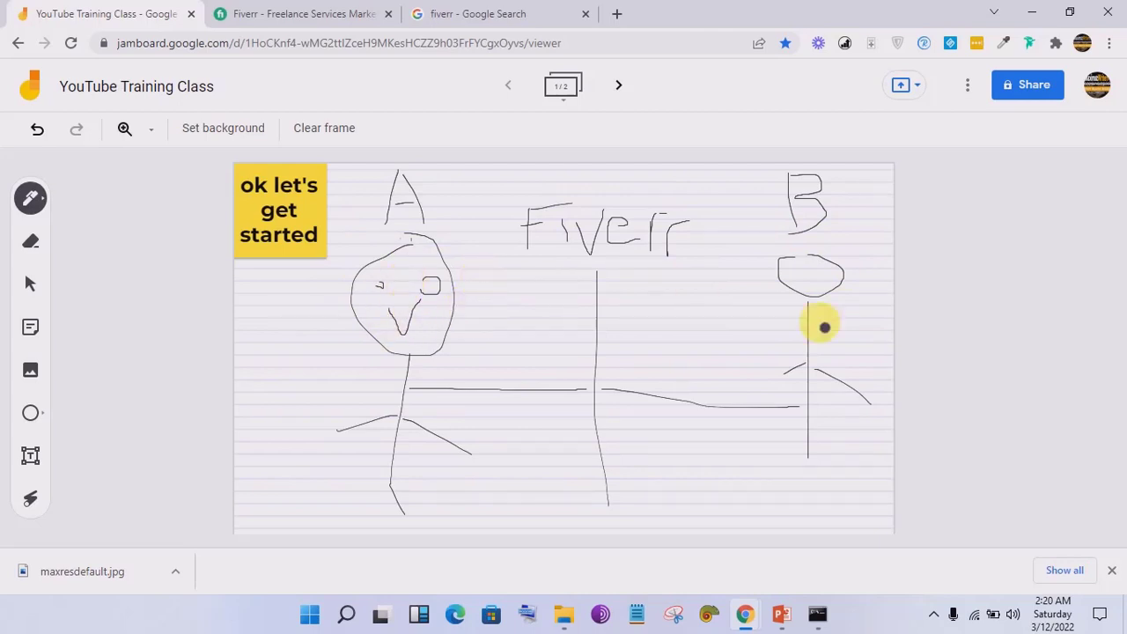
{"action": "mouse_move", "coordinate": [755, 439]}
{"action": "left_mouse_down"}
{"action": "mouse_move", "coordinate": [745, 553]}
{"action": "mouse_move", "coordinate": [739, 529]}
{"action": "left_mouse_up"}
{"action": "left_click_drag", "start_coordinate": [731, 446], "coordinate": [730, 526]}
{"action": "left_click_drag", "start_coordinate": [755, 429], "coordinate": [750, 523]}
{"action": "mouse_move", "coordinate": [818, 467]}
{"action": "left_mouse_down"}
{"action": "mouse_move", "coordinate": [840, 473]}
{"action": "mouse_move", "coordinate": [851, 499]}
{"action": "mouse_move", "coordinate": [810, 498]}
{"action": "left_mouse_up"}
{"action": "left_click_drag", "start_coordinate": [822, 454], "coordinate": [893, 443]}
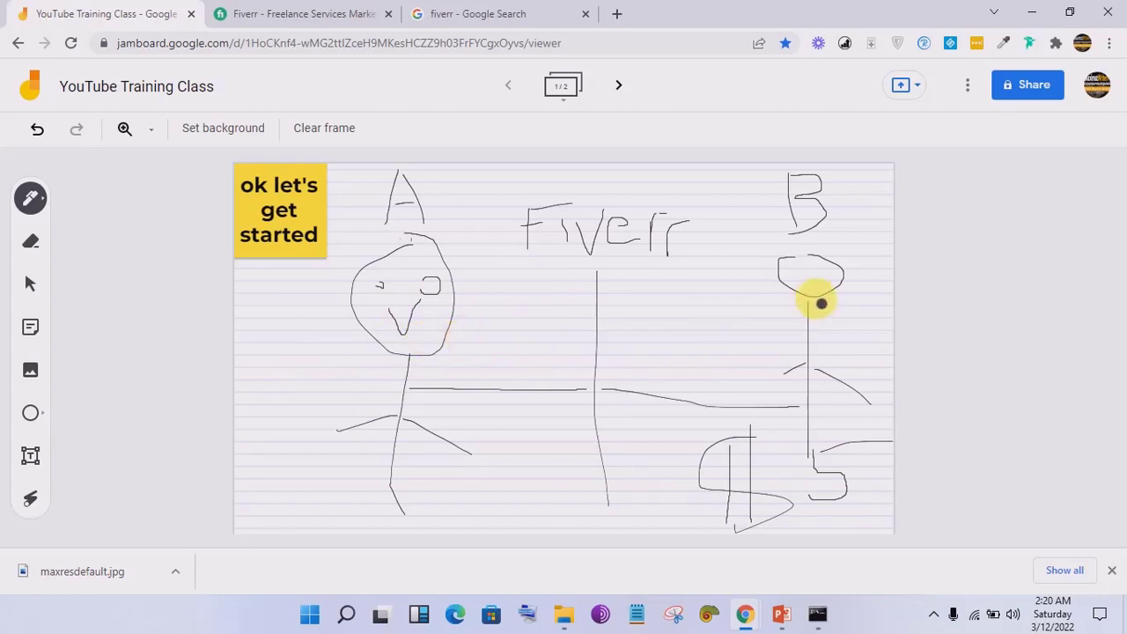
{"action": "left_click_drag", "start_coordinate": [597, 270], "coordinate": [598, 255]}
{"action": "left_click_drag", "start_coordinate": [601, 365], "coordinate": [608, 459]}
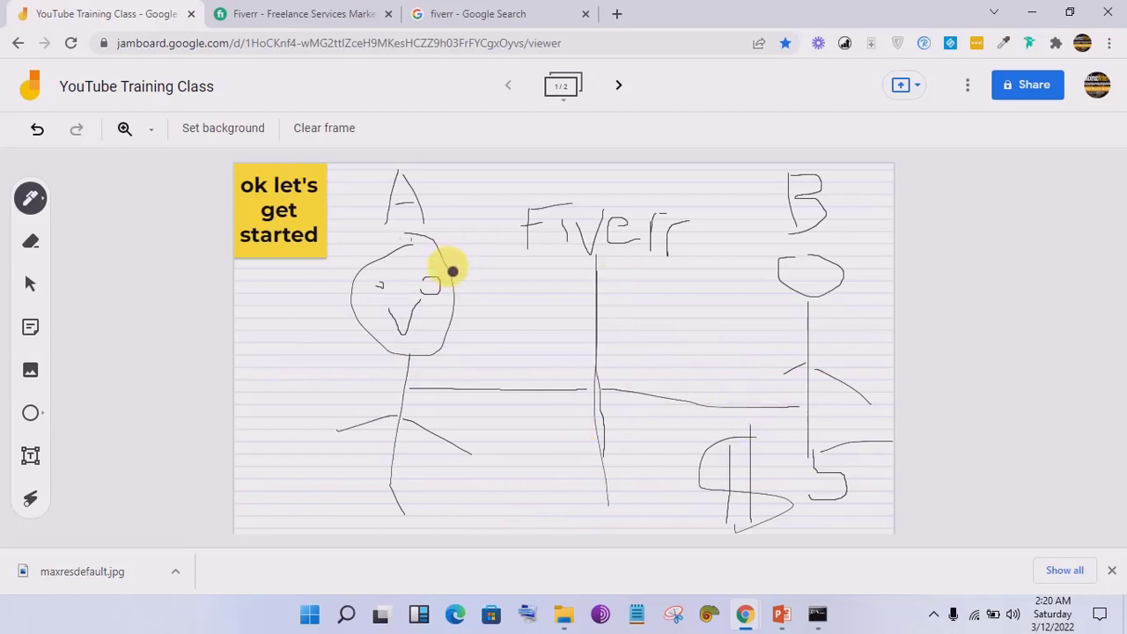
Step: Go to Fiverr's Become a Seller page and open the Join Fiverr sign-up dialog
{"action": "left_click", "coordinate": [339, 10]}
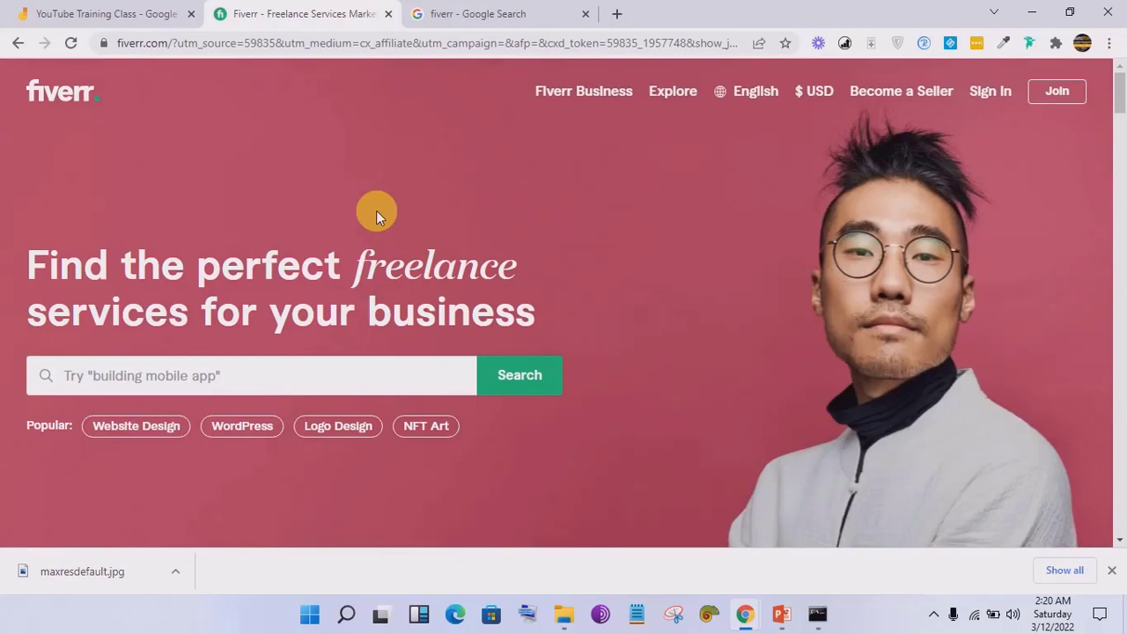
{"action": "left_click", "coordinate": [892, 101]}
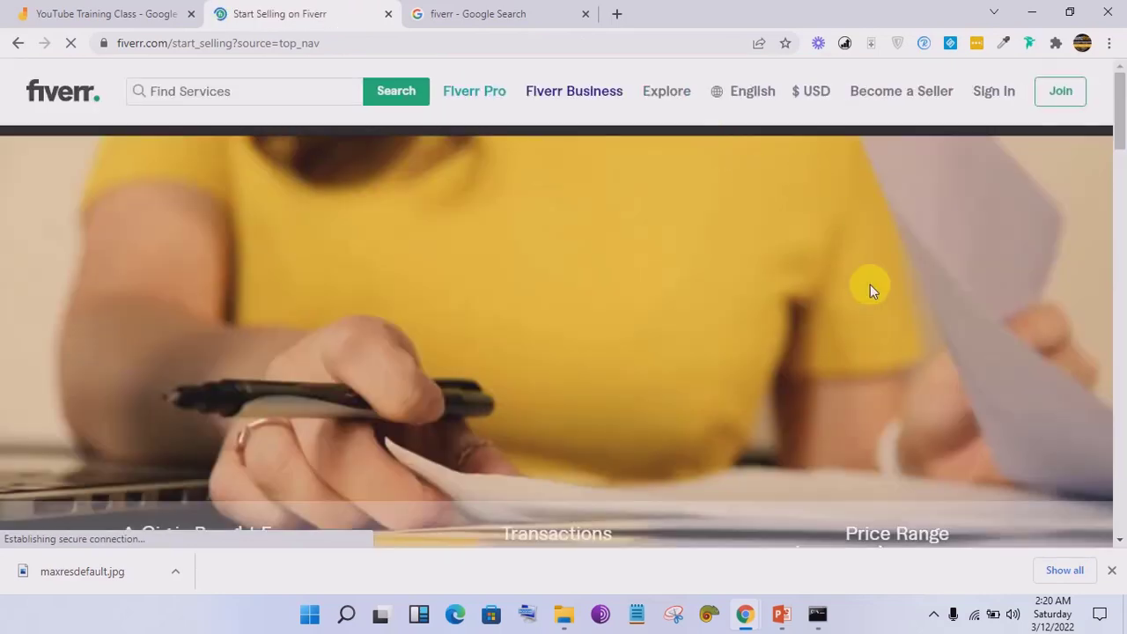
{"action": "left_click_drag", "start_coordinate": [1120, 119], "coordinate": [1117, 239]}
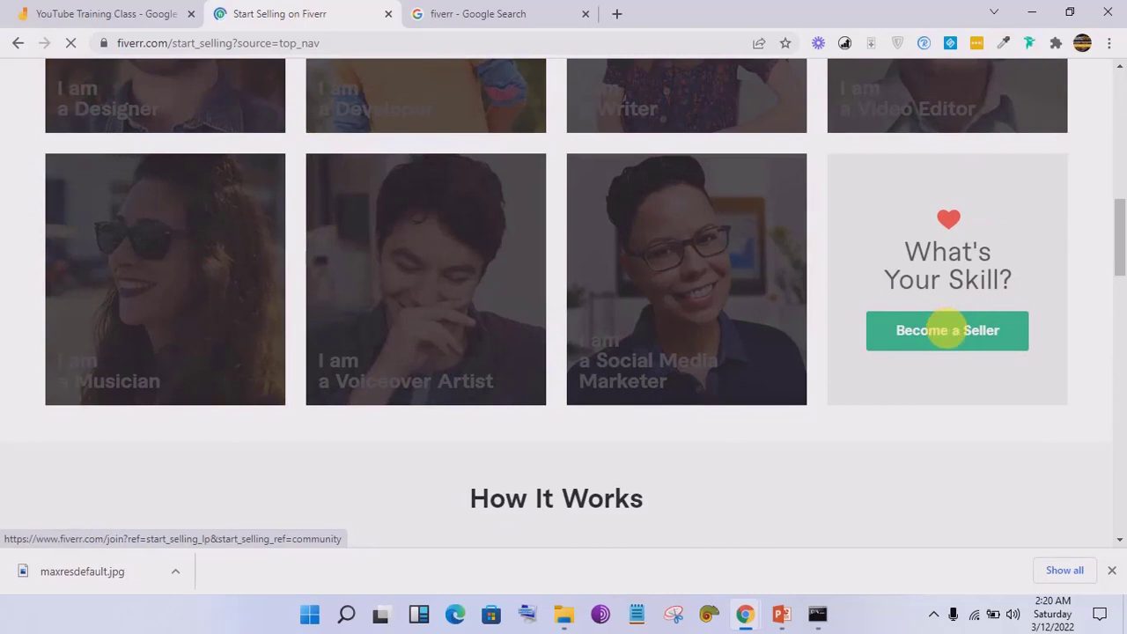
{"action": "left_click", "coordinate": [946, 330]}
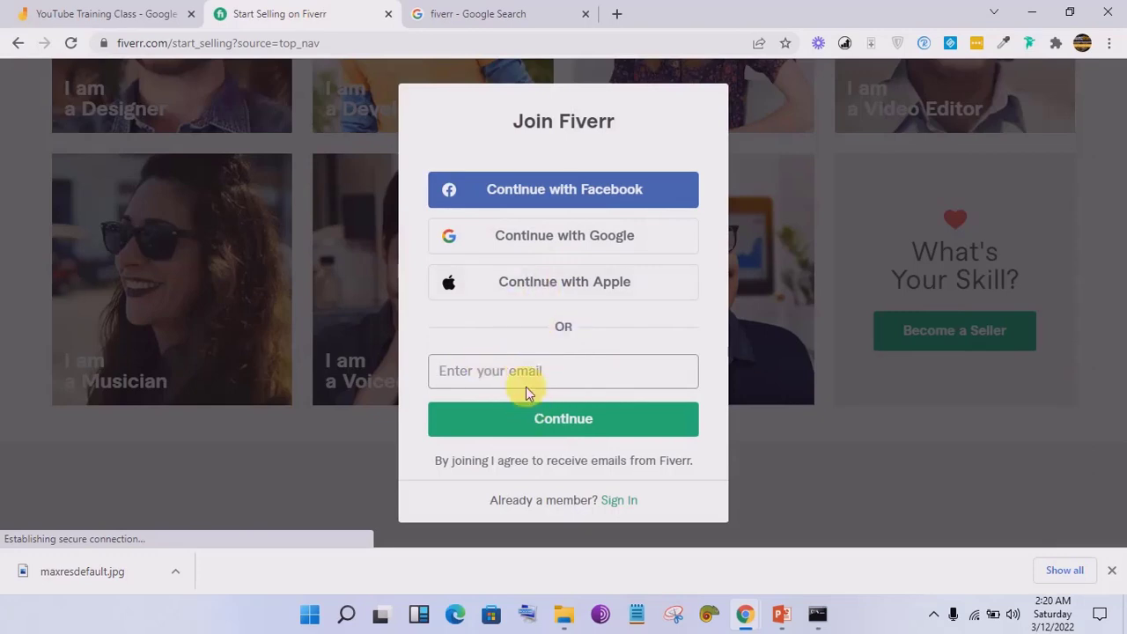
{"action": "mouse_move", "coordinate": [747, 610]}
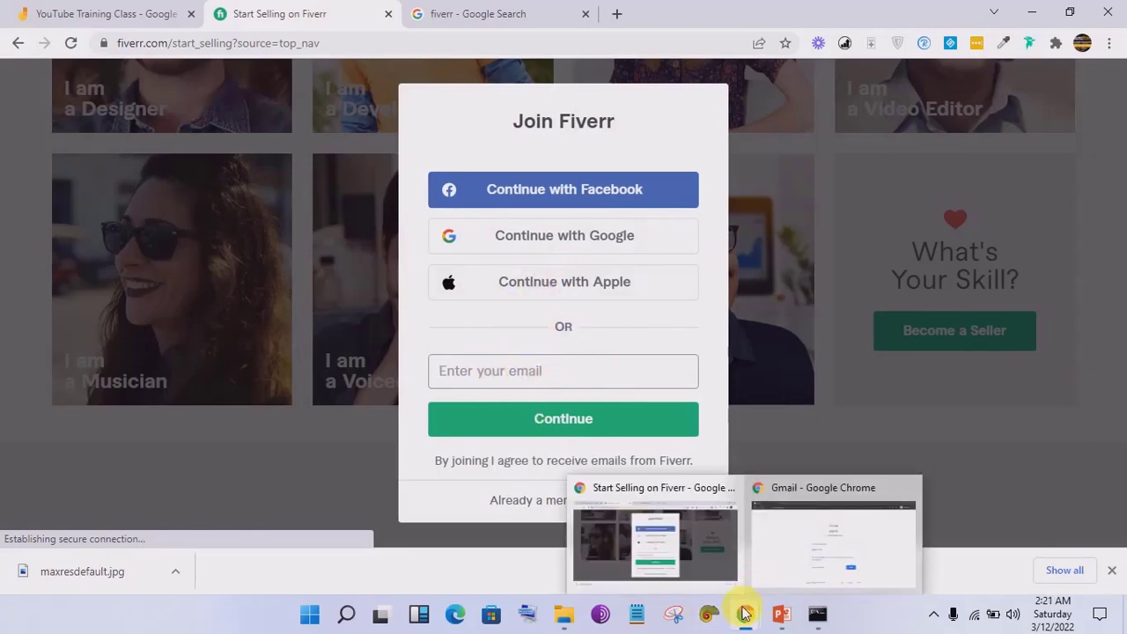
Step: Start a Google account 'To manage my business' in the Gmail window, then switch back to Fiverr
{"action": "left_click", "coordinate": [789, 545]}
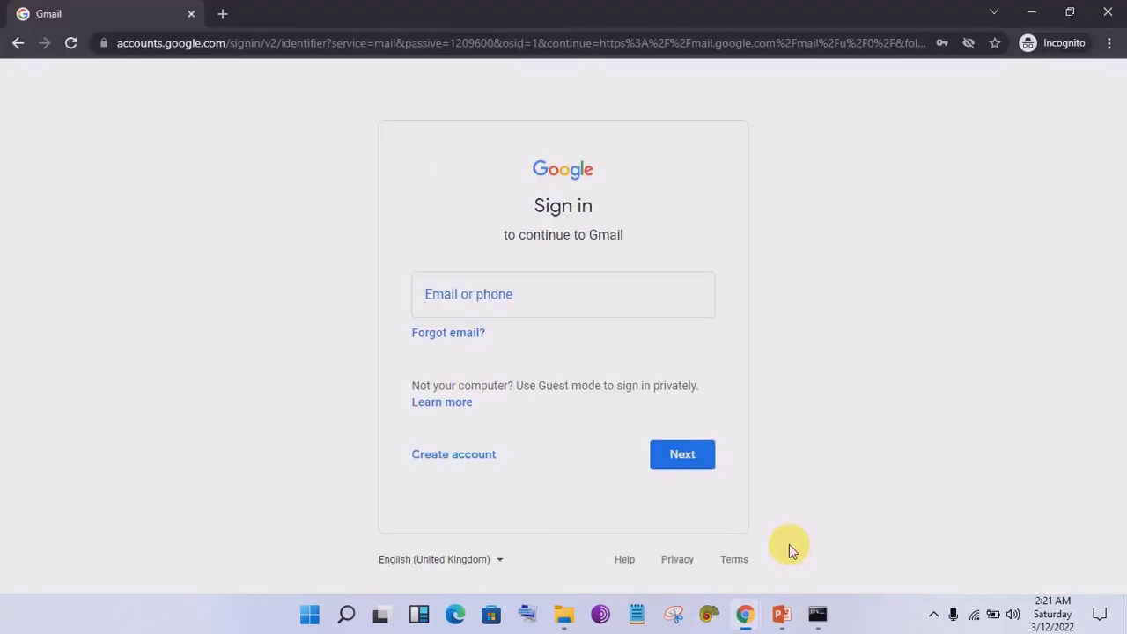
{"action": "left_click", "coordinate": [470, 454]}
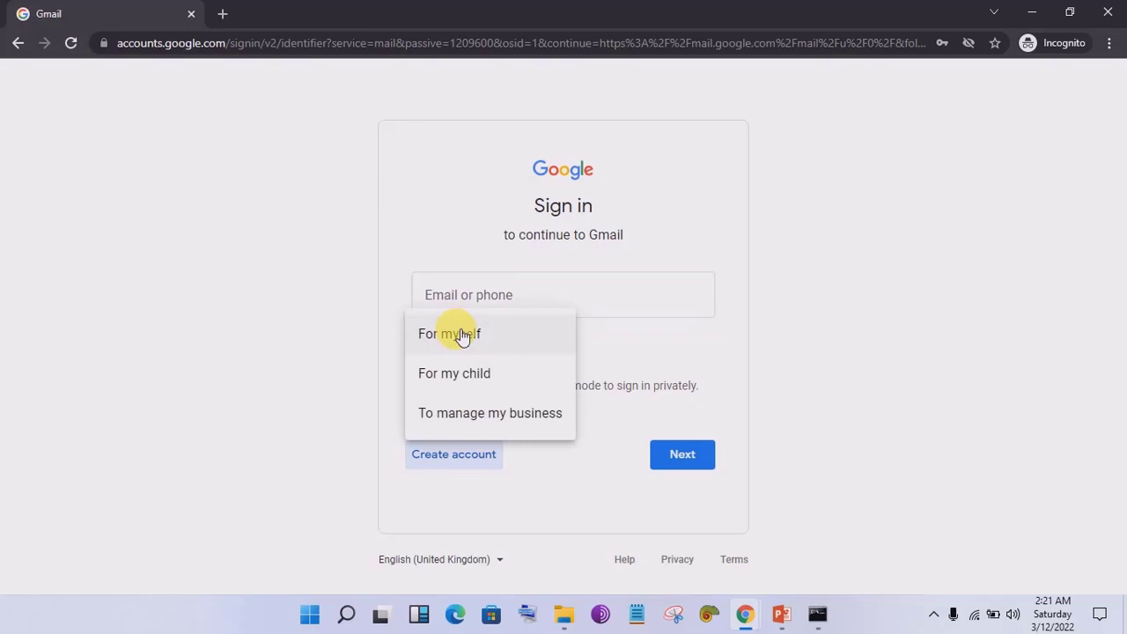
{"action": "left_click", "coordinate": [496, 417]}
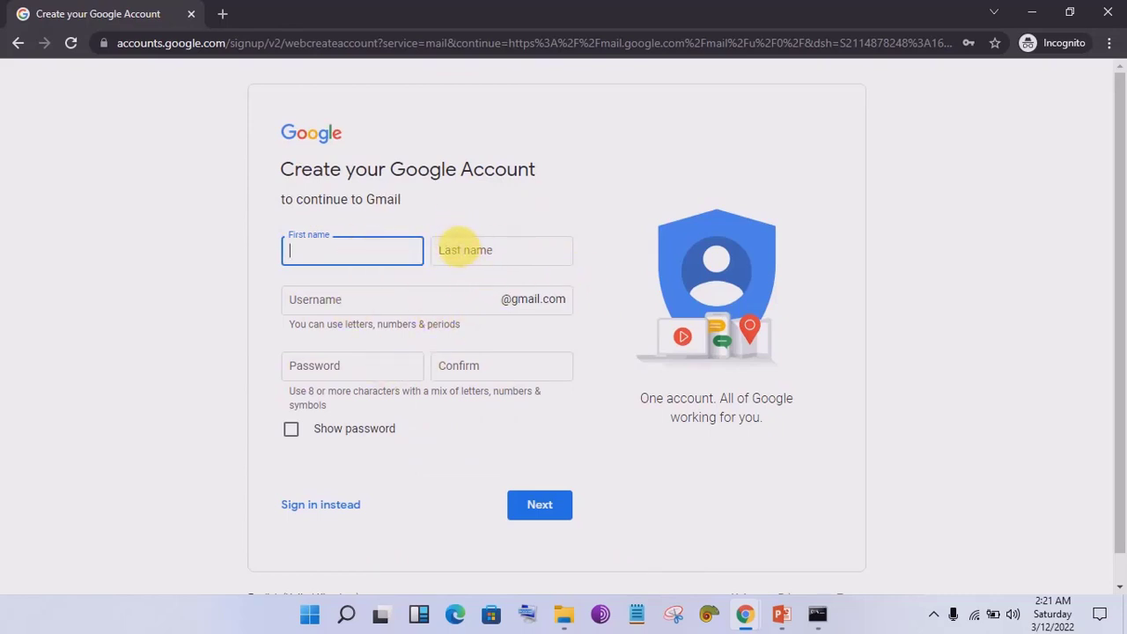
{"action": "mouse_move", "coordinate": [750, 619]}
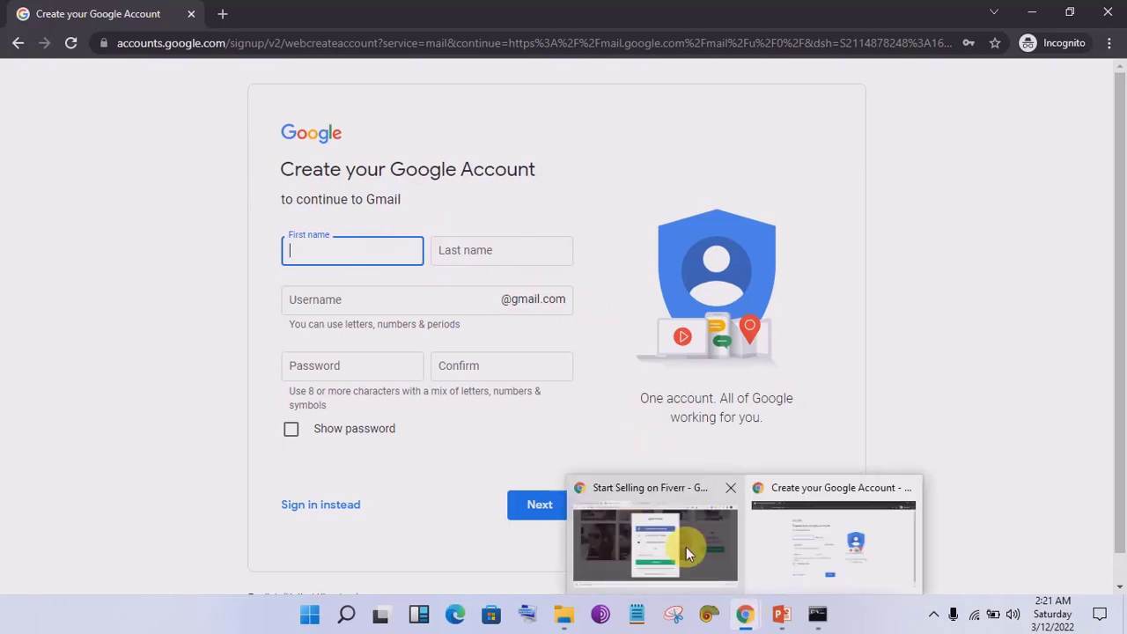
{"action": "left_click", "coordinate": [686, 546]}
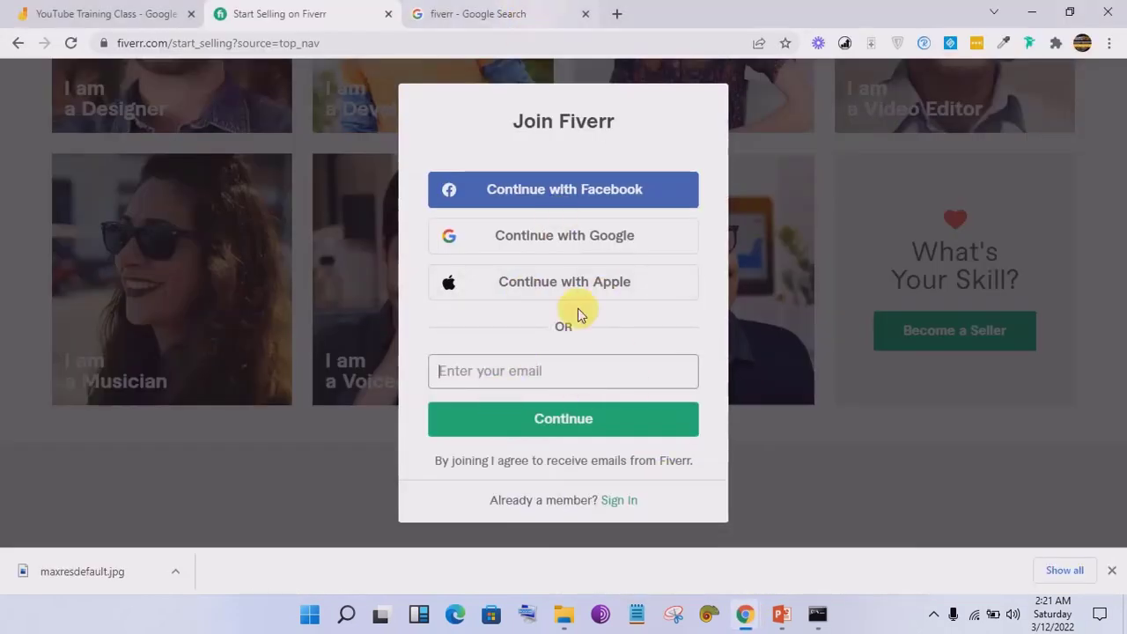
{"action": "left_click", "coordinate": [130, 9]}
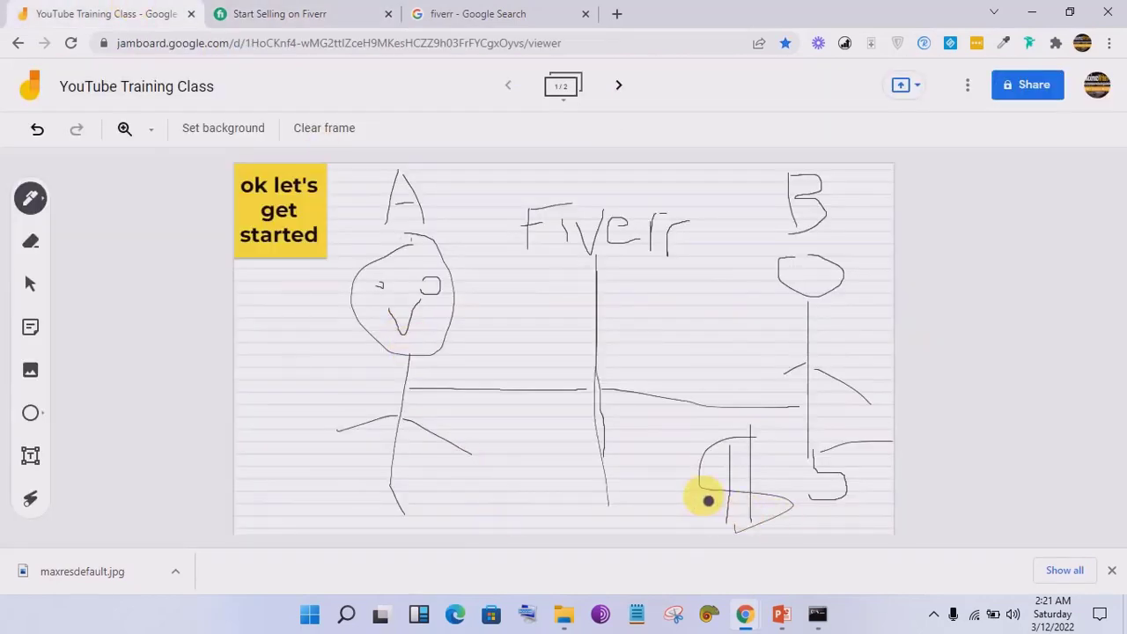
Step: Write 'Gigs' on the Jamboard sketch, then click into Fiverr's 'Enter your email' field
{"action": "mouse_move", "coordinate": [656, 296]}
{"action": "left_mouse_down"}
{"action": "mouse_move", "coordinate": [642, 320]}
{"action": "mouse_move", "coordinate": [668, 362]}
{"action": "mouse_move", "coordinate": [659, 338]}
{"action": "left_mouse_up"}
{"action": "left_click_drag", "start_coordinate": [705, 308], "coordinate": [706, 362]}
{"action": "mouse_move", "coordinate": [749, 324]}
{"action": "left_mouse_down"}
{"action": "mouse_move", "coordinate": [735, 322]}
{"action": "mouse_move", "coordinate": [747, 325]}
{"action": "mouse_move", "coordinate": [732, 367]}
{"action": "mouse_move", "coordinate": [772, 362]}
{"action": "left_mouse_up"}
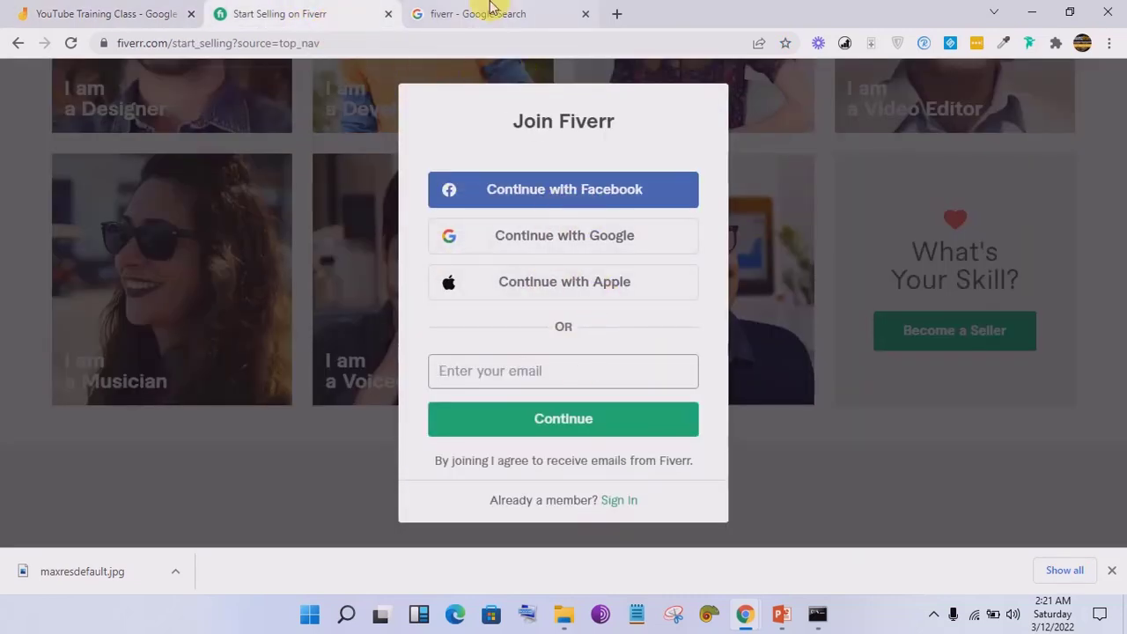
{"action": "left_click", "coordinate": [593, 370]}
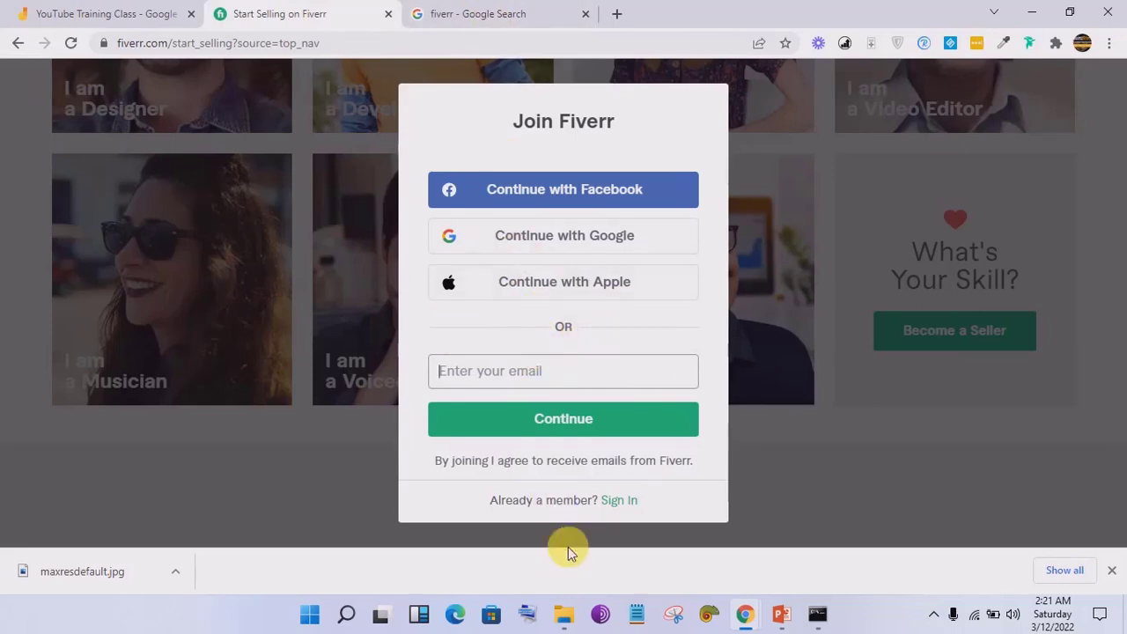
Step: Fill in the first name, last name and a preferred username in the Google sign-up form
{"action": "mouse_move", "coordinate": [745, 614]}
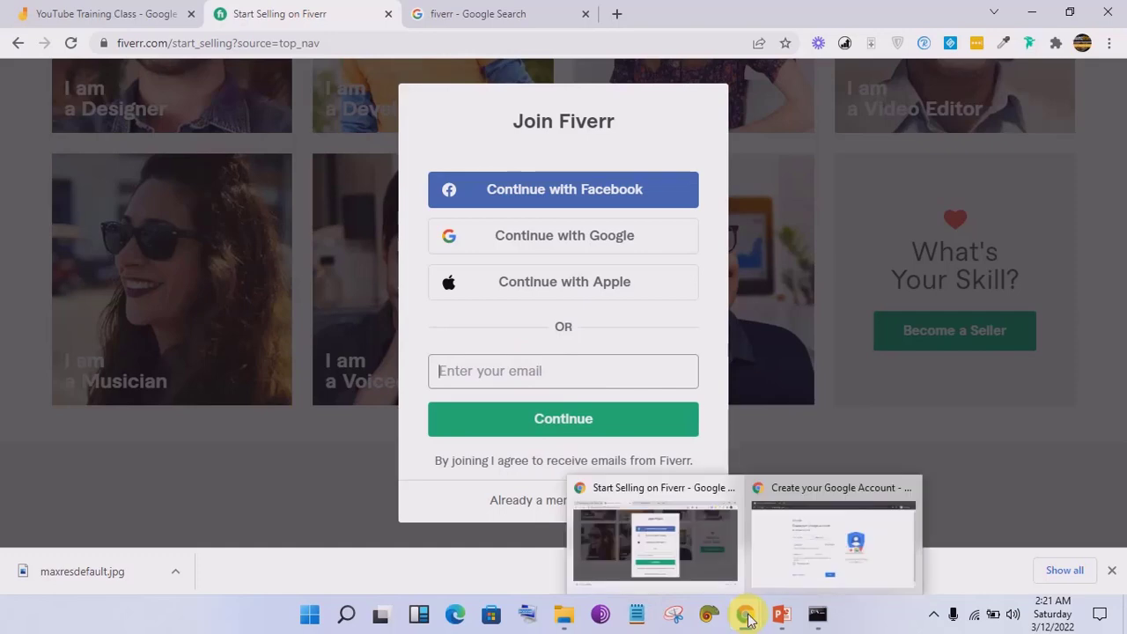
{"action": "left_click", "coordinate": [800, 562]}
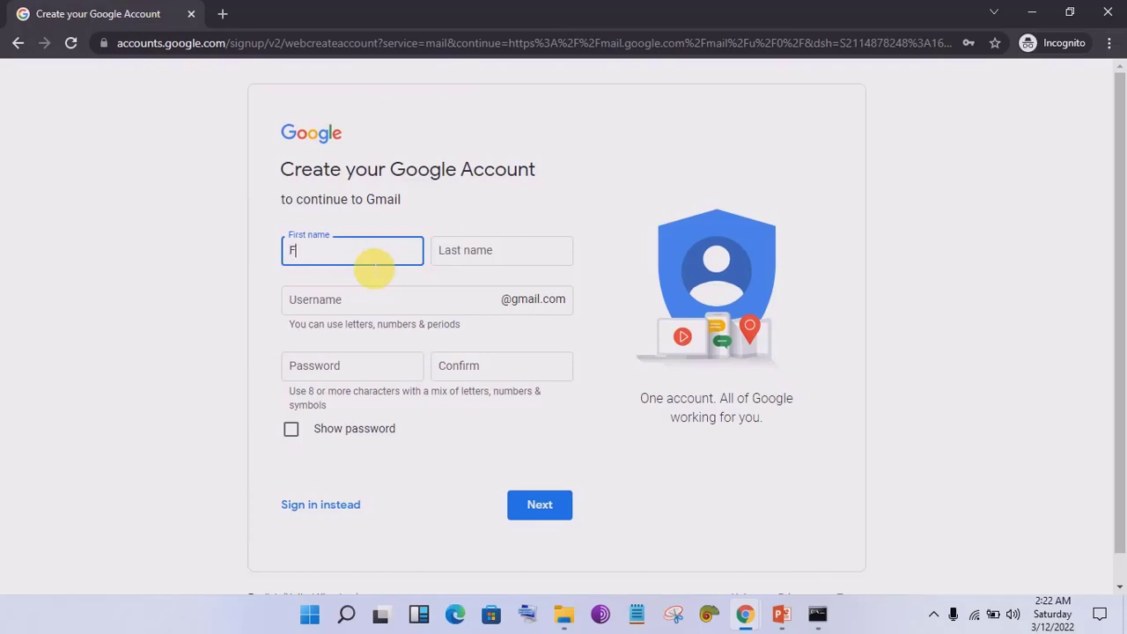
{"action": "type", "text": "Funnel"}
{"action": "key", "text": "Tab"}
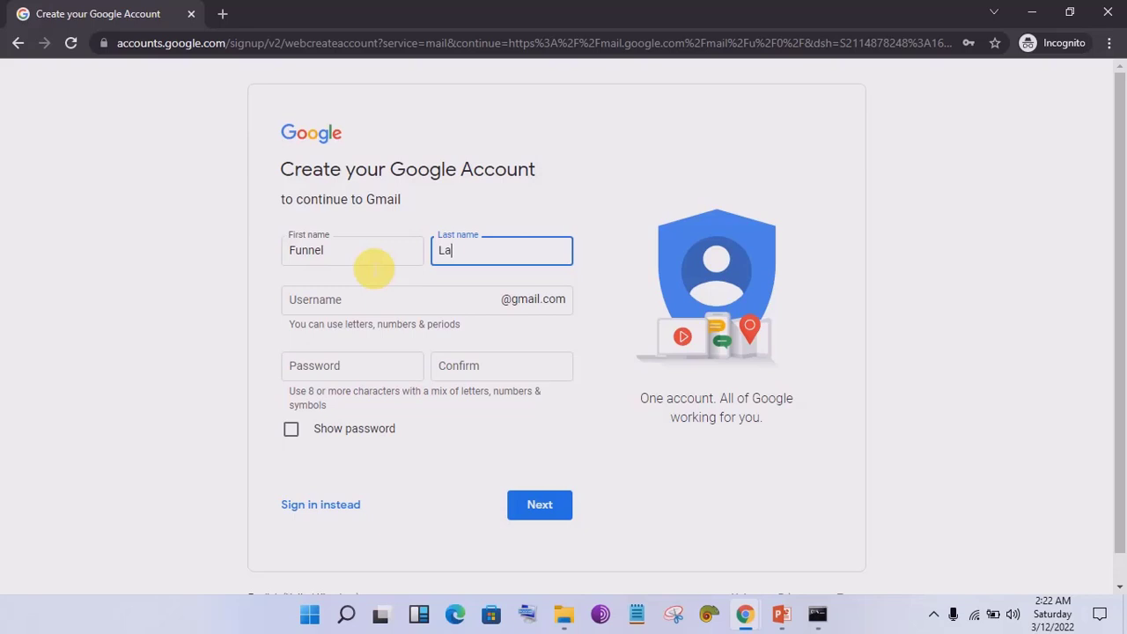
{"action": "key", "text": "shift+Tab"}
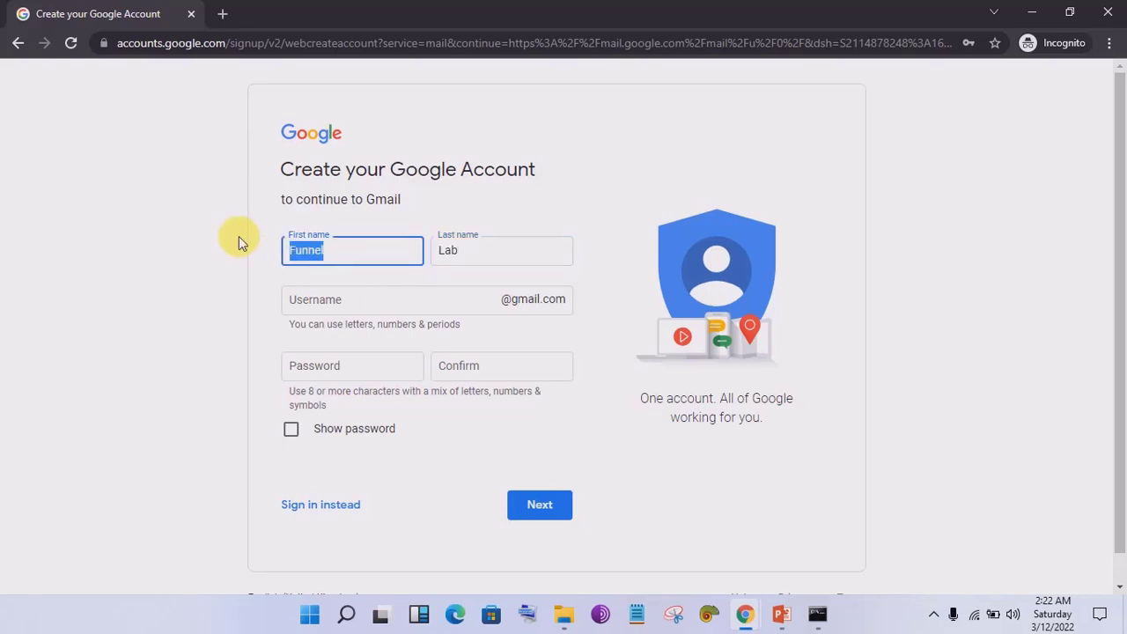
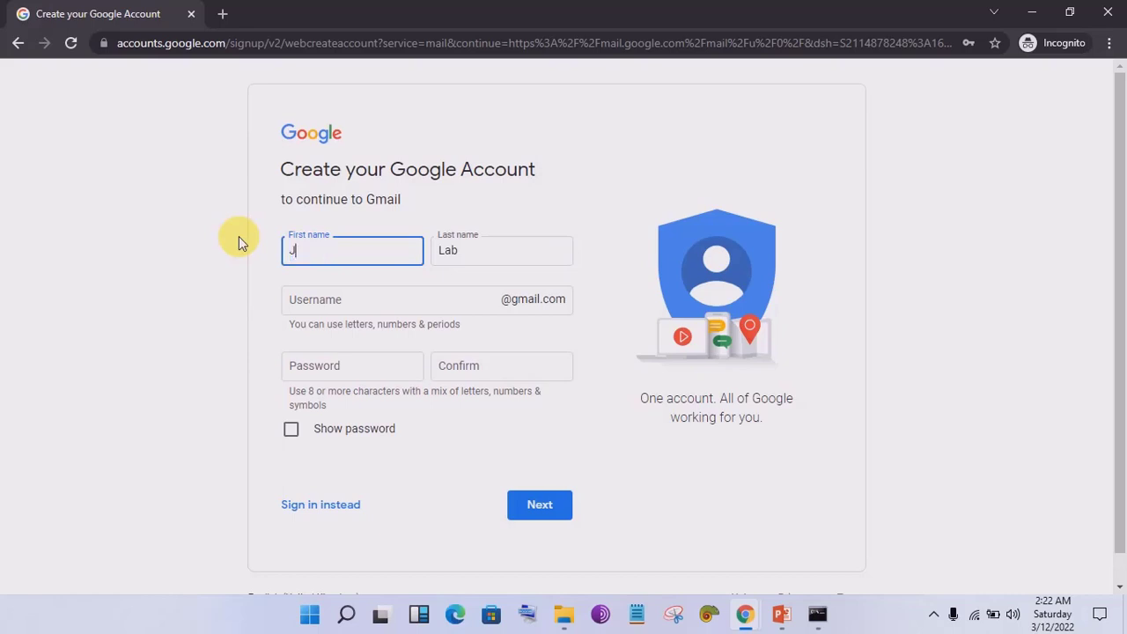
{"action": "key", "text": "Tab"}
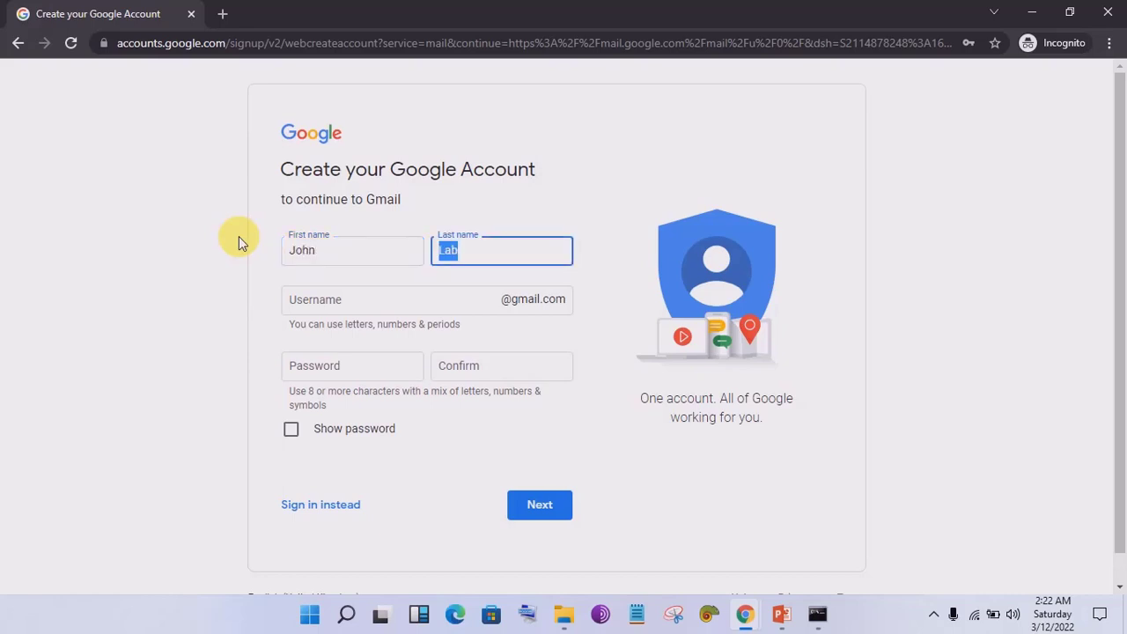
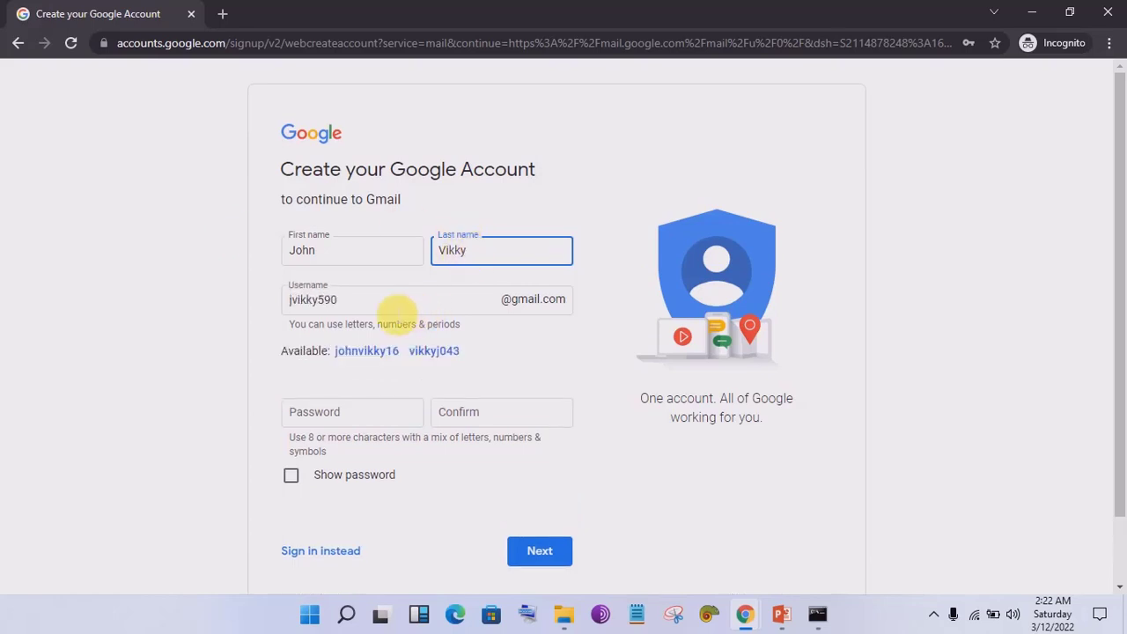
{"action": "key", "text": "Tab"}
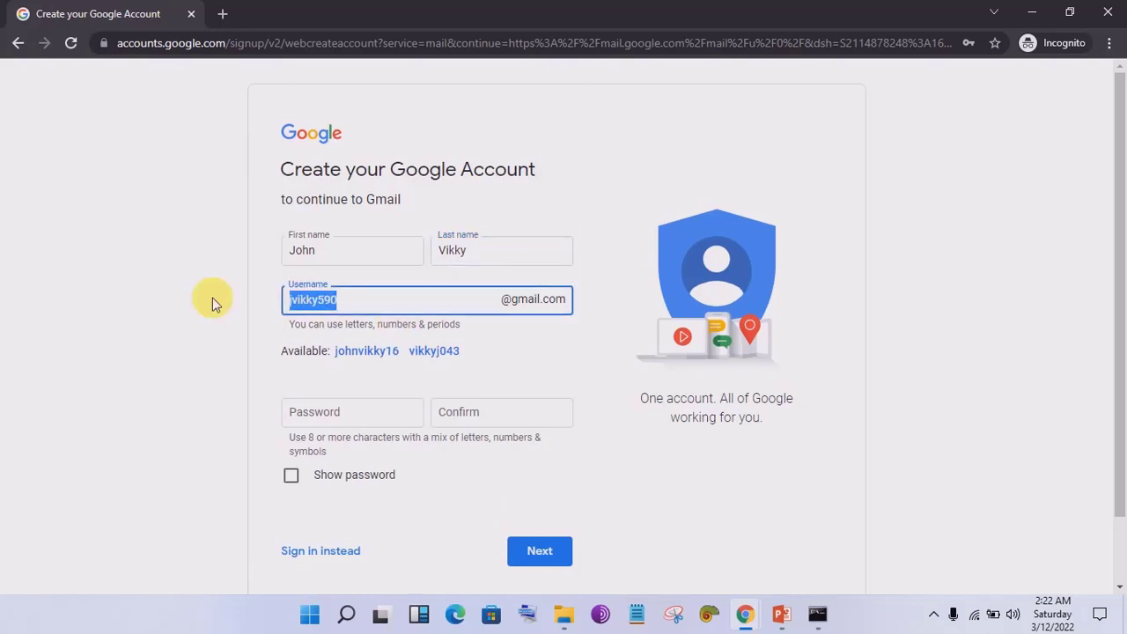
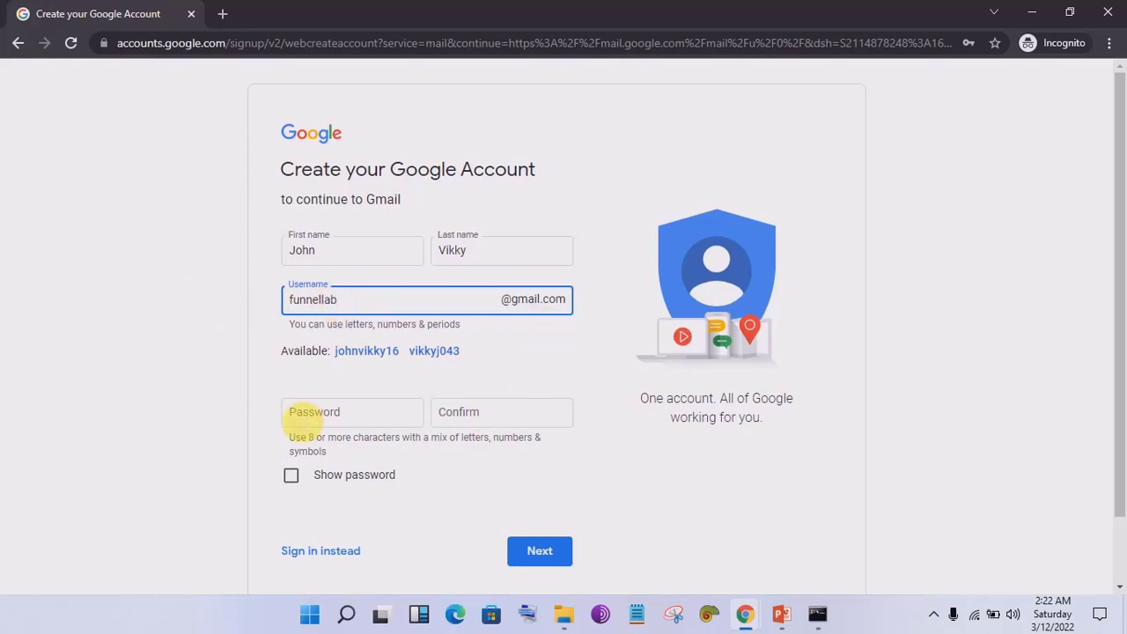
Step: Dismiss the saved-password suggestions on the password field and minimise all windows to the desktop
{"action": "left_click", "coordinate": [316, 420]}
{"action": "left_click", "coordinate": [643, 447]}
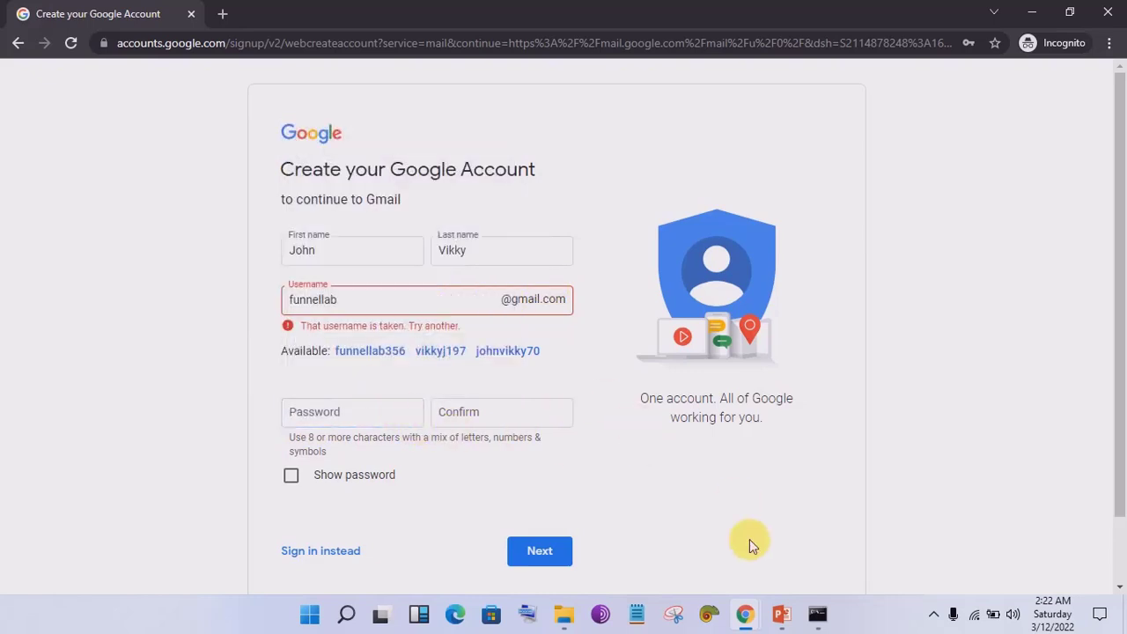
{"action": "left_click", "coordinate": [933, 614]}
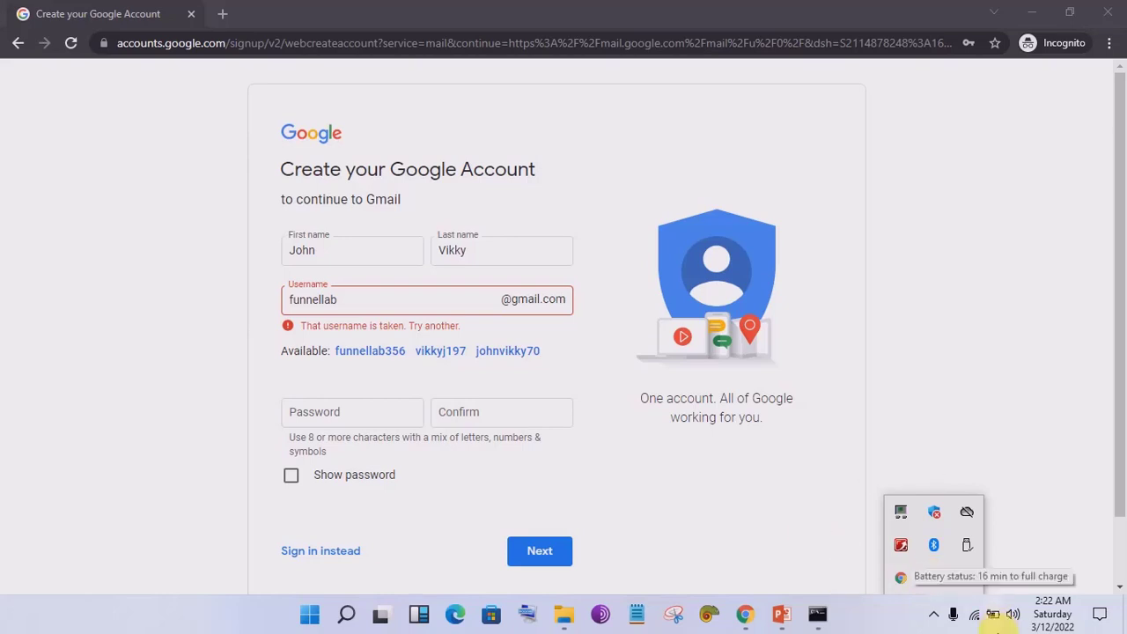
{"action": "left_click", "coordinate": [776, 506]}
{"action": "left_click", "coordinate": [344, 418]}
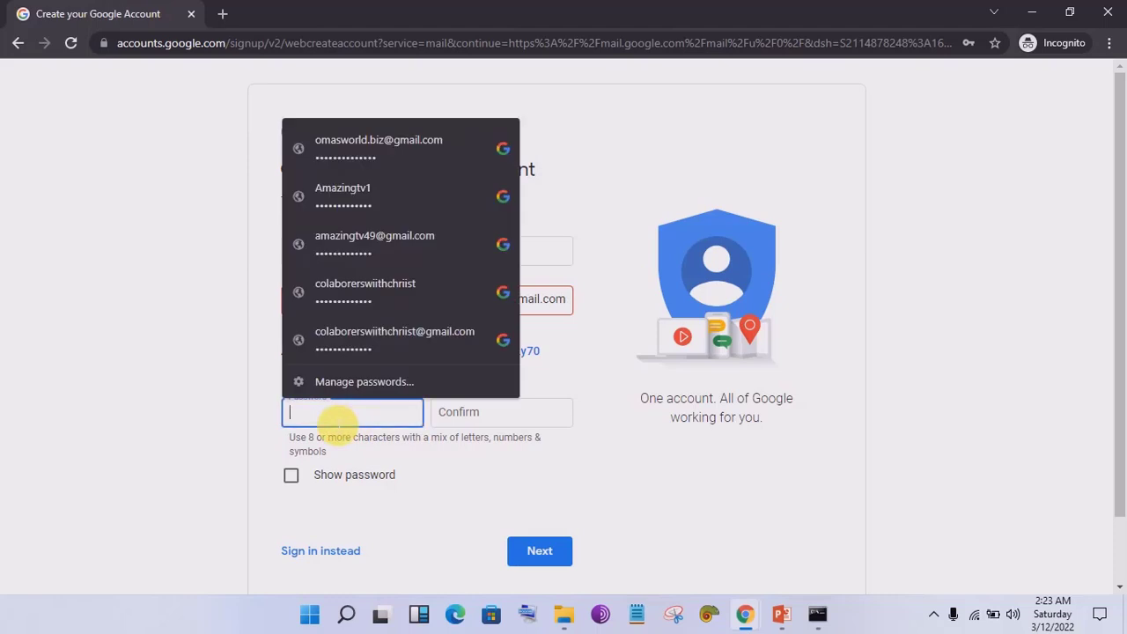
{"action": "left_click", "coordinate": [669, 545]}
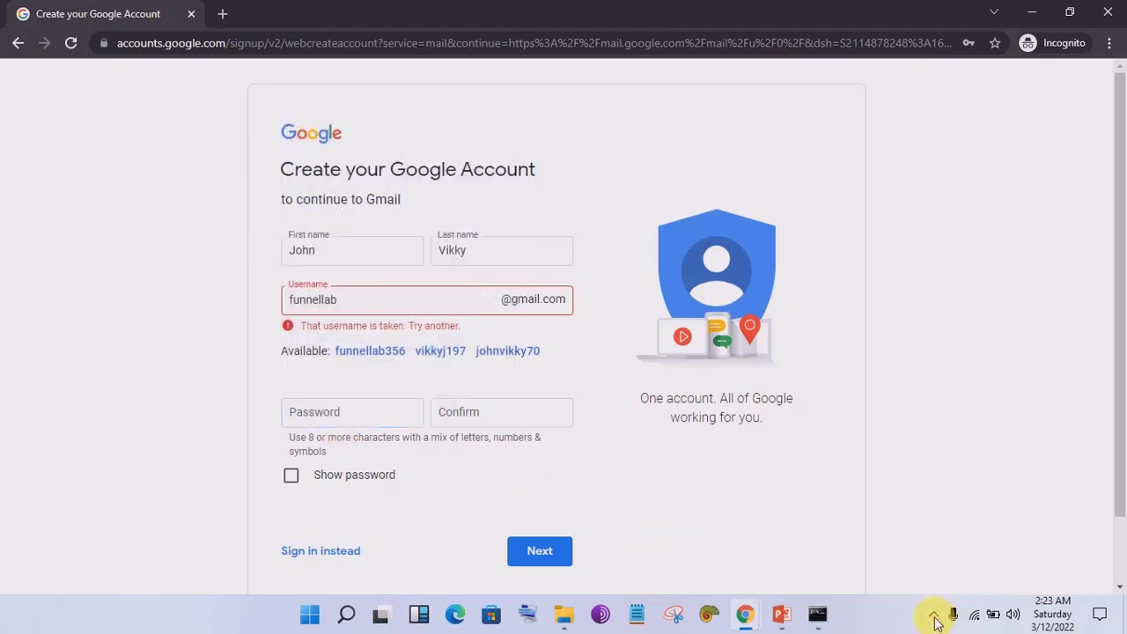
{"action": "left_click", "coordinate": [934, 614]}
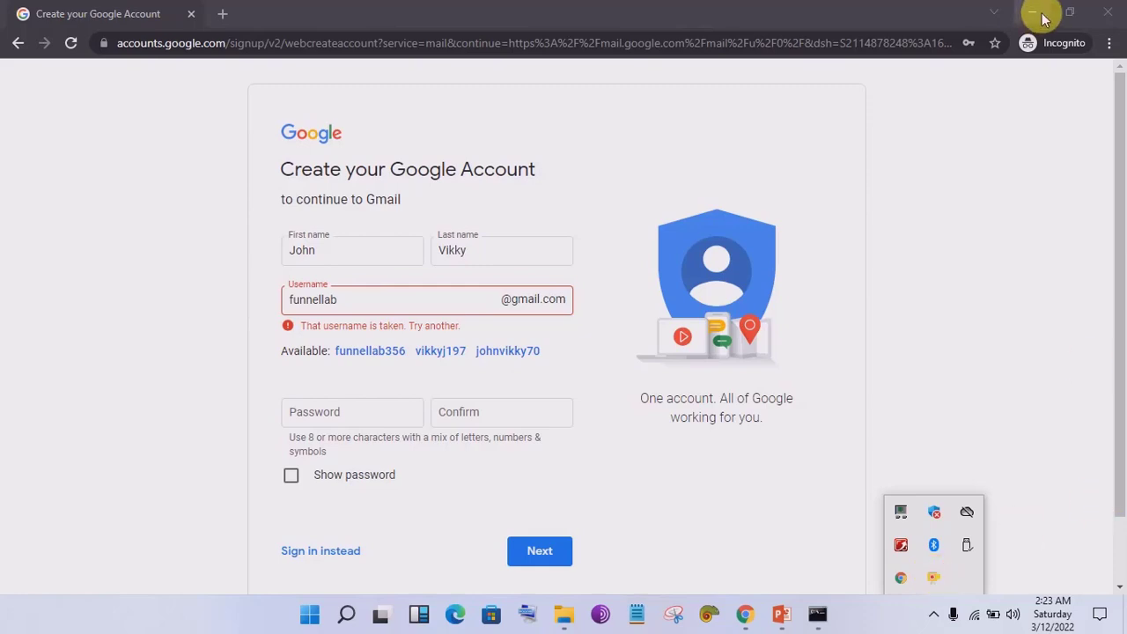
{"action": "left_click", "coordinate": [1122, 625]}
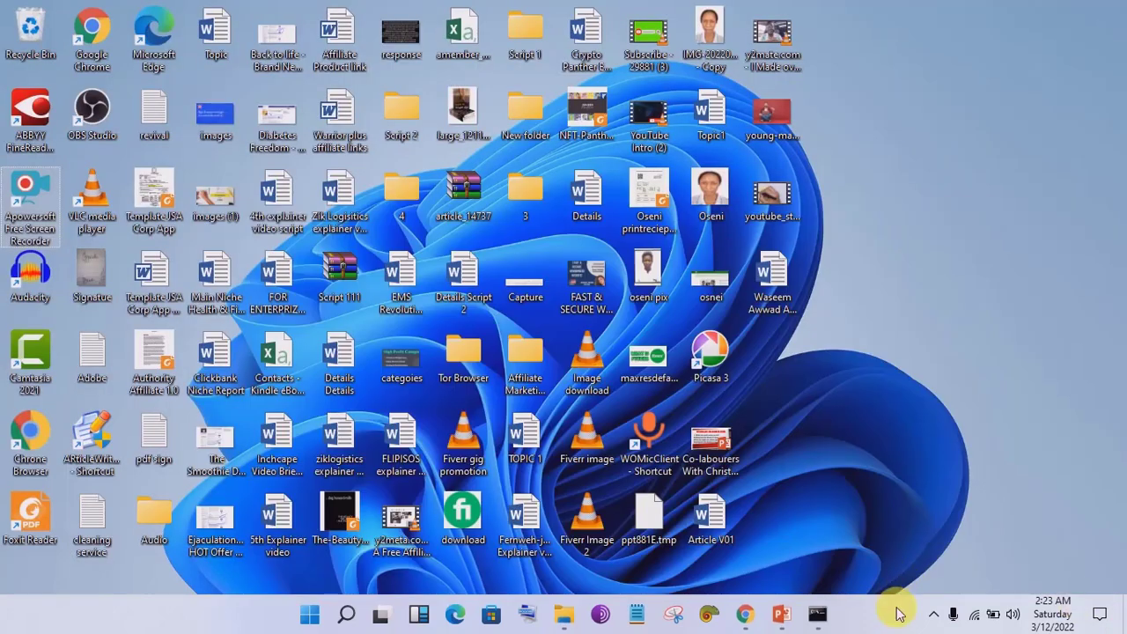
Step: Pause and resume the Apowersoft screen recorder from the system tray
{"action": "left_click", "coordinate": [933, 614]}
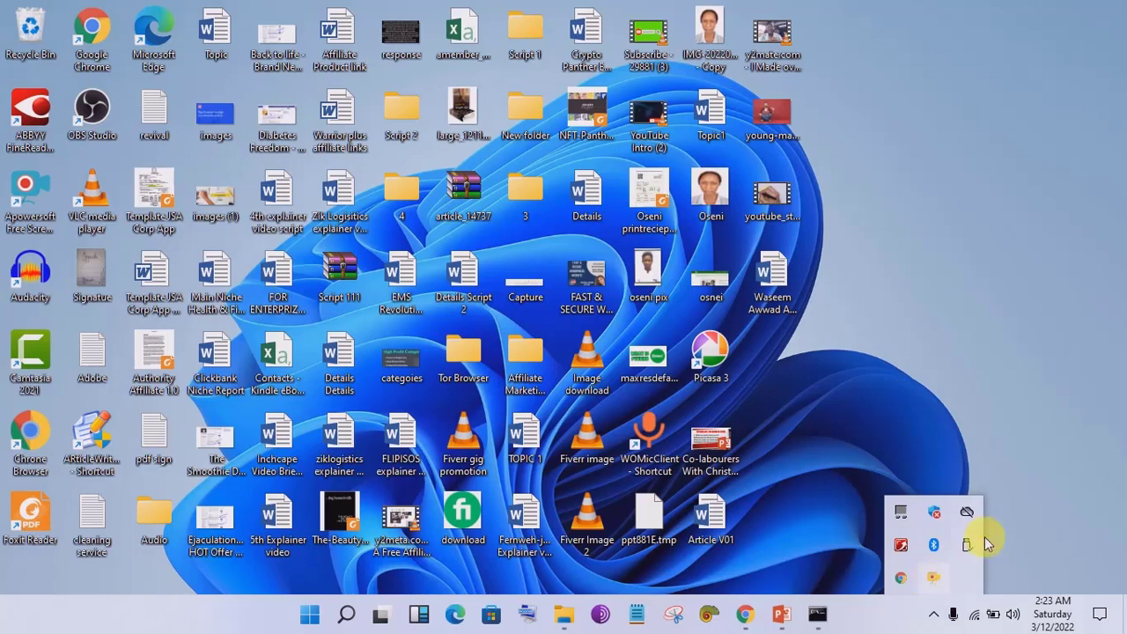
{"action": "right_click", "coordinate": [933, 579]}
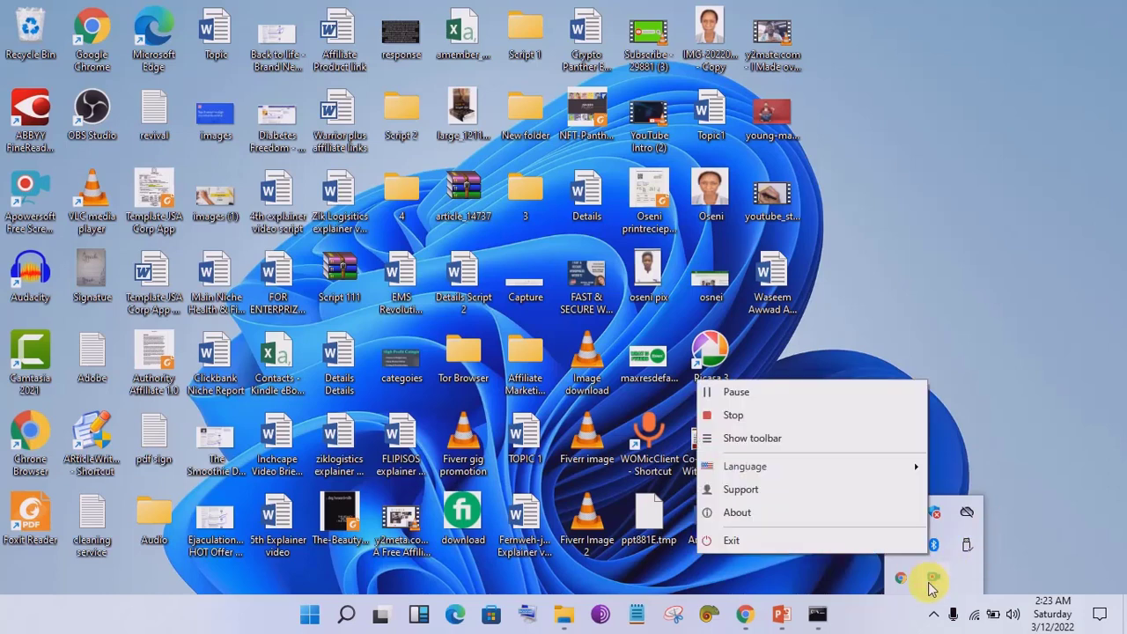
{"action": "left_click", "coordinate": [747, 392]}
{"action": "left_click", "coordinate": [753, 520]}
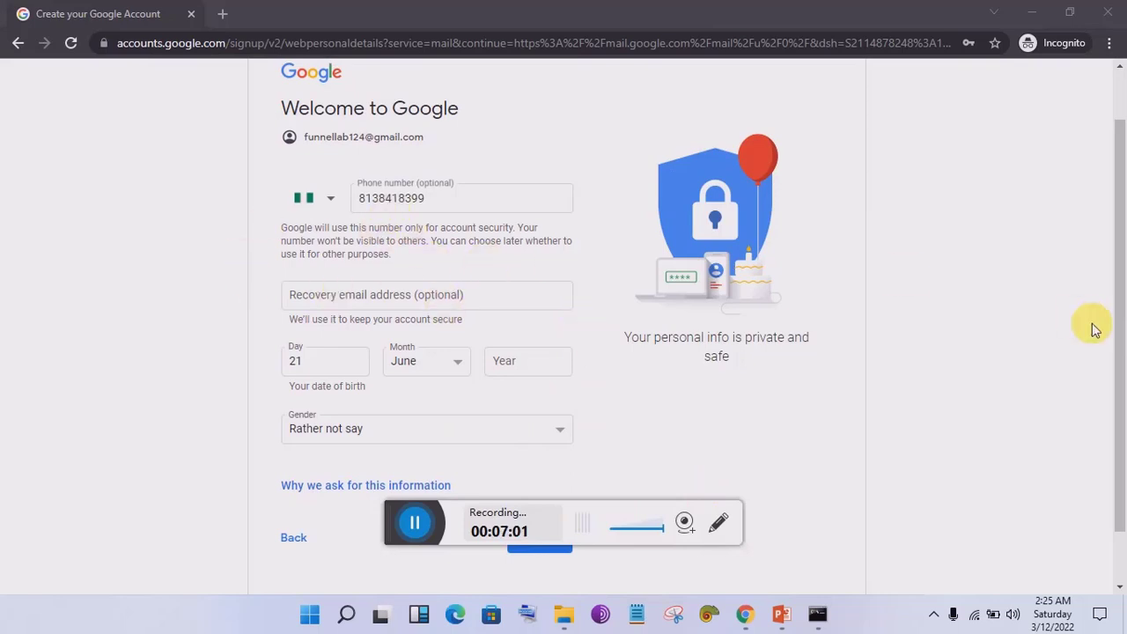
Step: Enter birth year 1980, submit the personal details, and agree to Google's privacy terms
{"action": "left_click_drag", "start_coordinate": [1115, 297], "coordinate": [1110, 432]}
{"action": "left_click", "coordinate": [559, 478]}
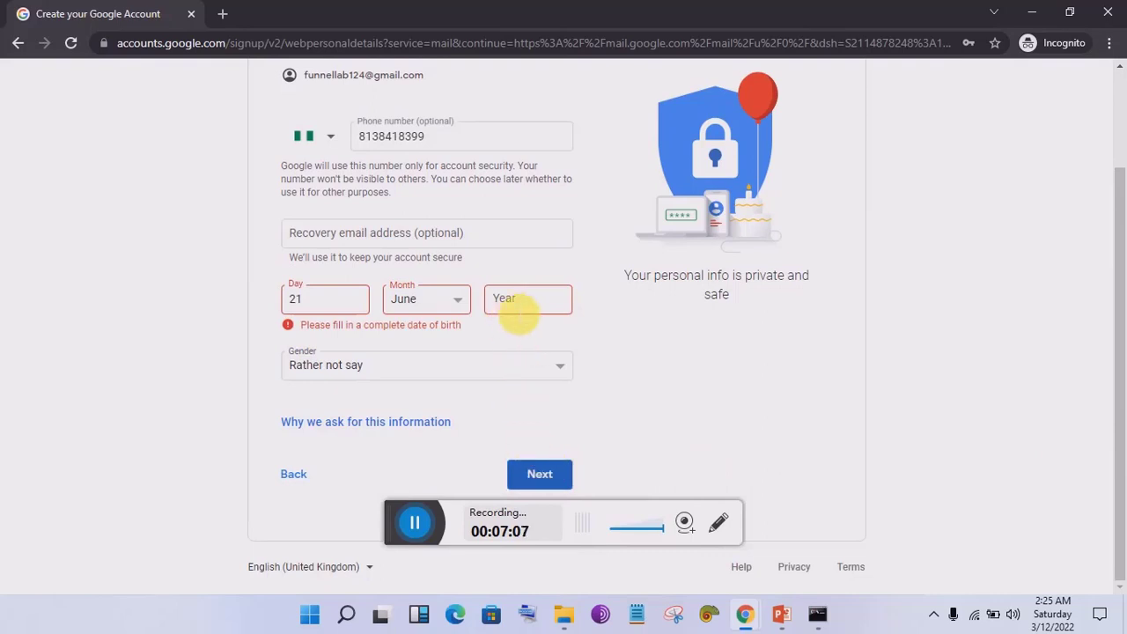
{"action": "left_click", "coordinate": [519, 306]}
{"action": "type", "text": "19"}
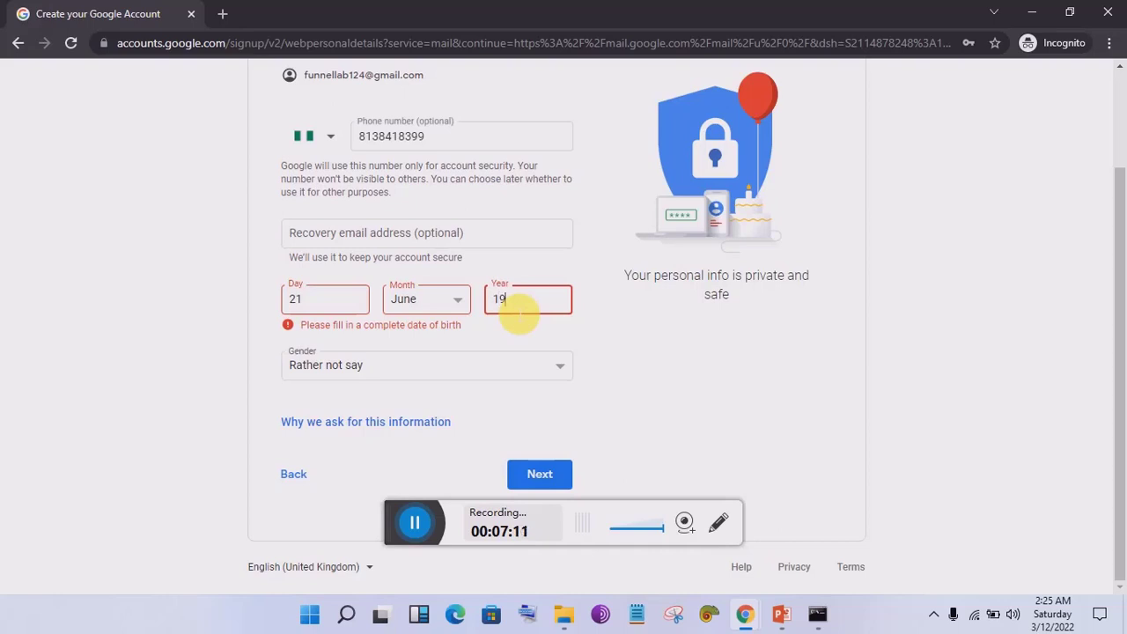
{"action": "type", "text": "80"}
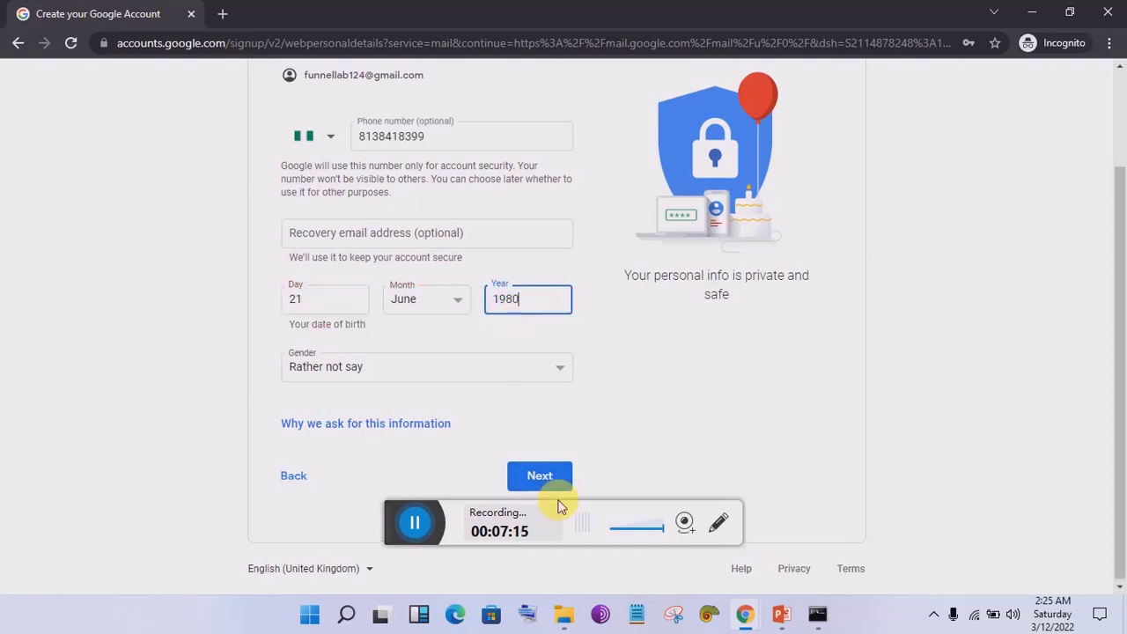
{"action": "left_click", "coordinate": [564, 491]}
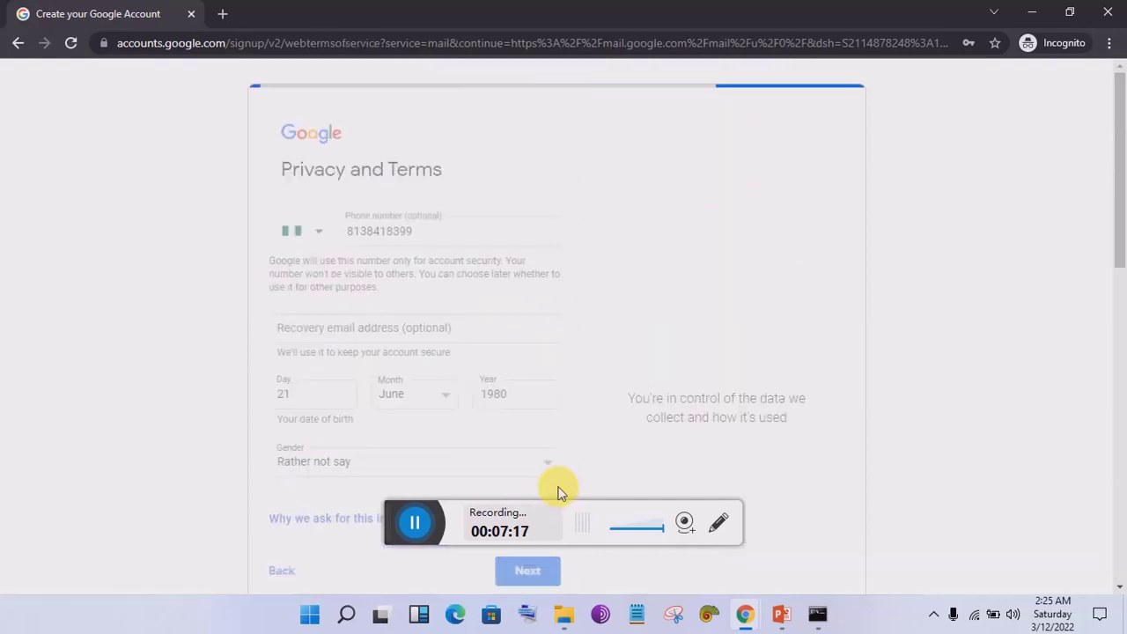
{"action": "left_click_drag", "start_coordinate": [1120, 238], "coordinate": [1122, 536]}
{"action": "left_click", "coordinate": [564, 478]}
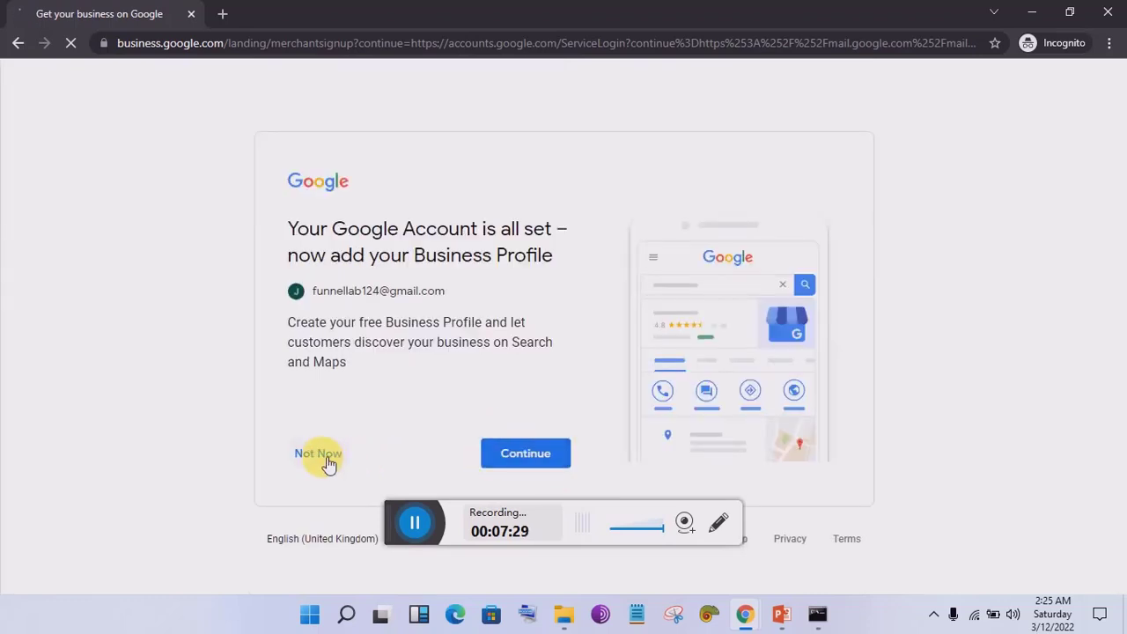
Step: Skip the business profile, then check the new Gmail inbox and the account details panel
{"action": "left_click_drag", "start_coordinate": [313, 291], "coordinate": [448, 298]}
{"action": "key", "text": "ctrl+c"}
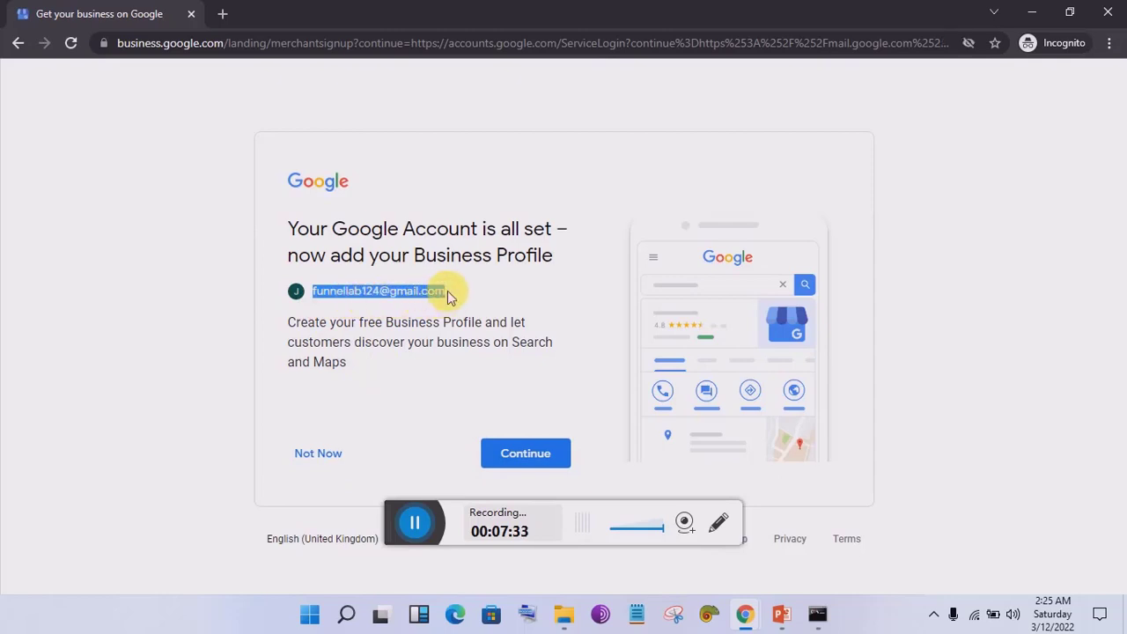
{"action": "left_click", "coordinate": [317, 452]}
{"action": "mouse_move", "coordinate": [746, 618]}
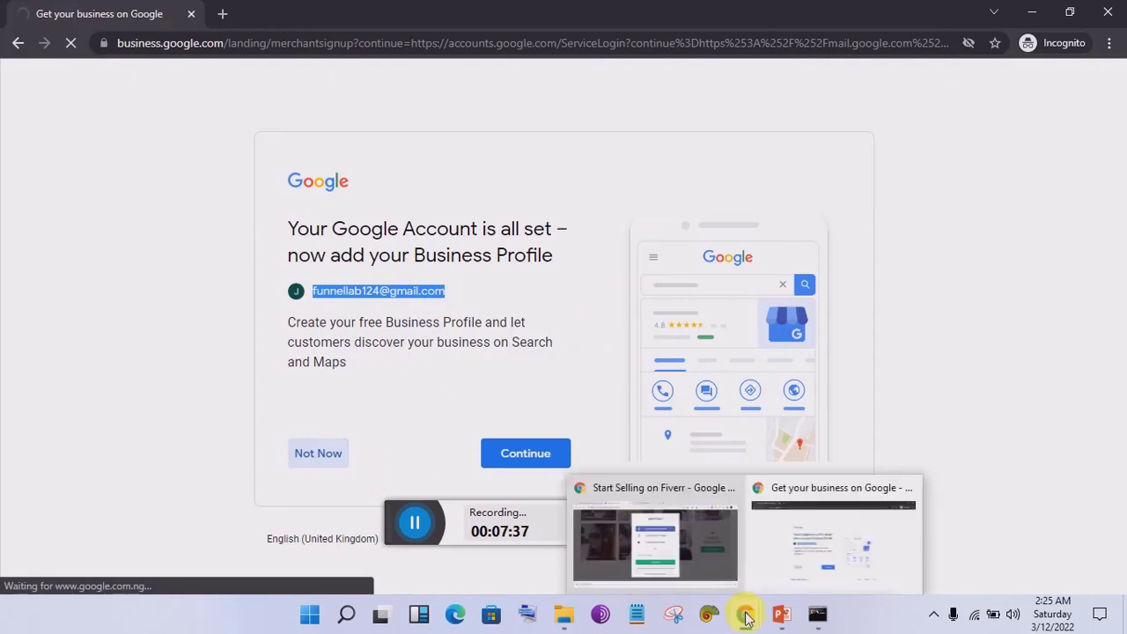
{"action": "left_click", "coordinate": [654, 542]}
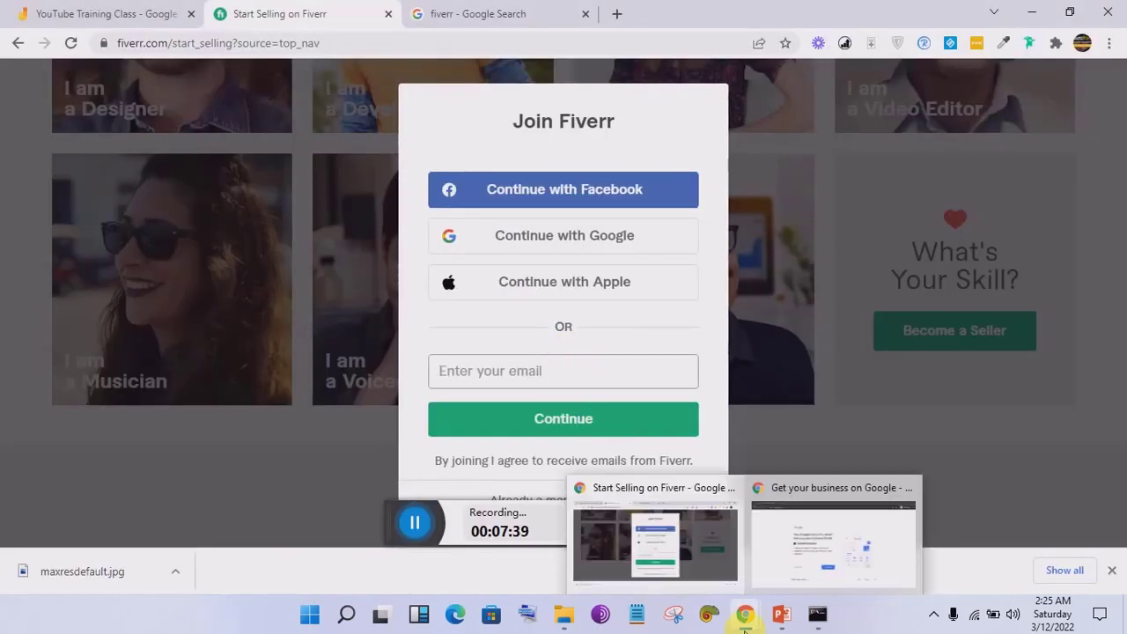
{"action": "left_click", "coordinate": [801, 558]}
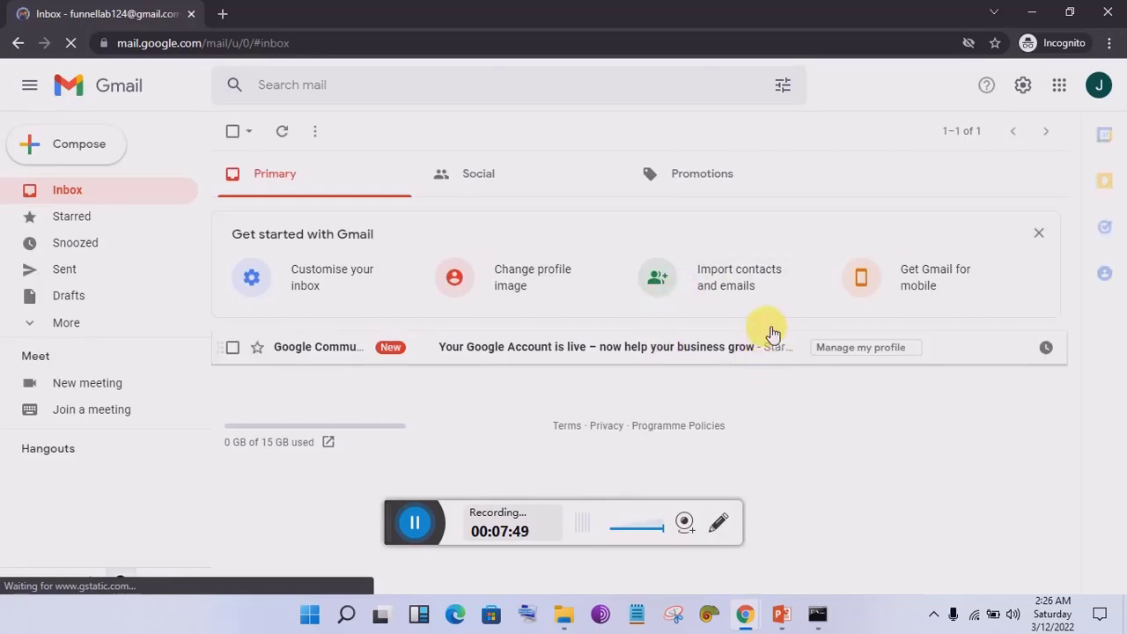
{"action": "mouse_move", "coordinate": [747, 615]}
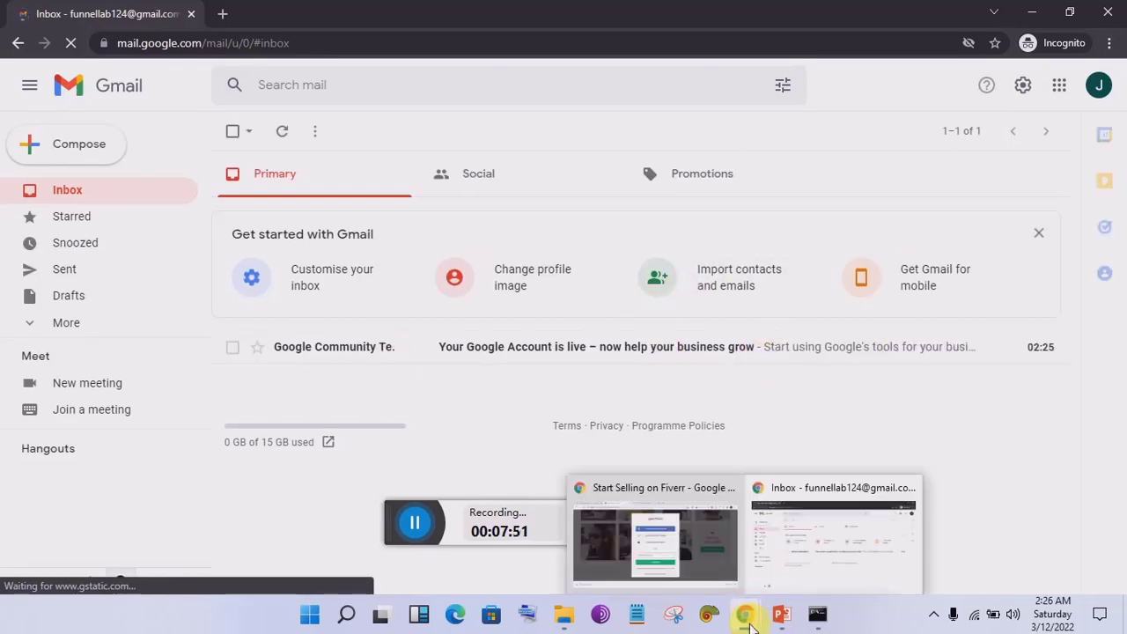
{"action": "left_click", "coordinate": [1102, 92]}
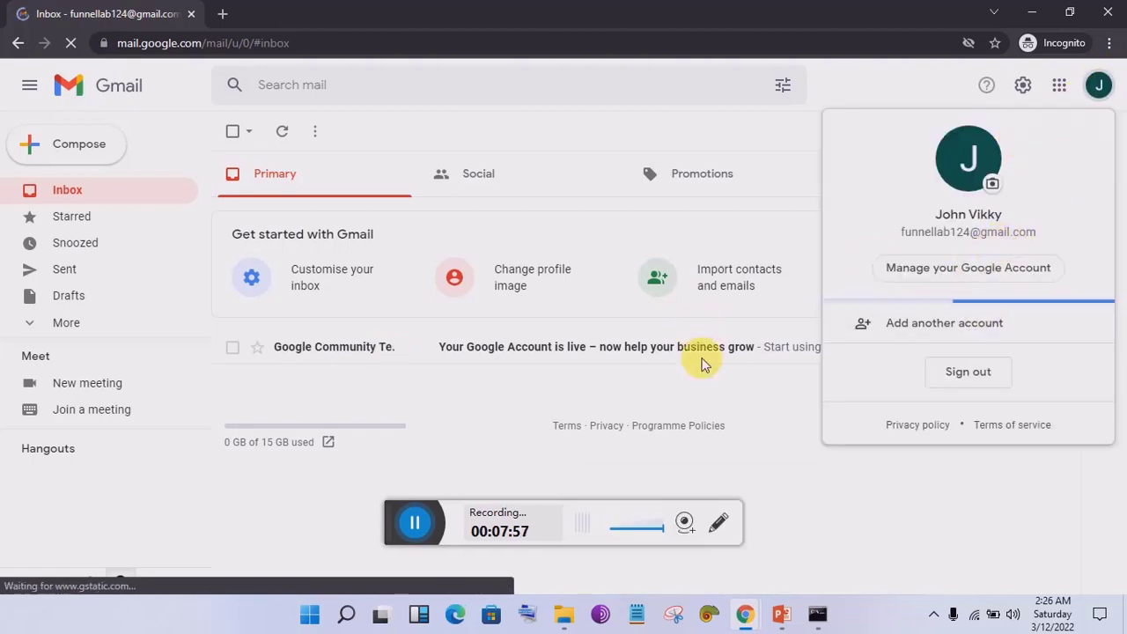
Step: Paste the new Gmail address into Fiverr's Join form and continue
{"action": "mouse_move", "coordinate": [742, 619]}
{"action": "left_click", "coordinate": [648, 522]}
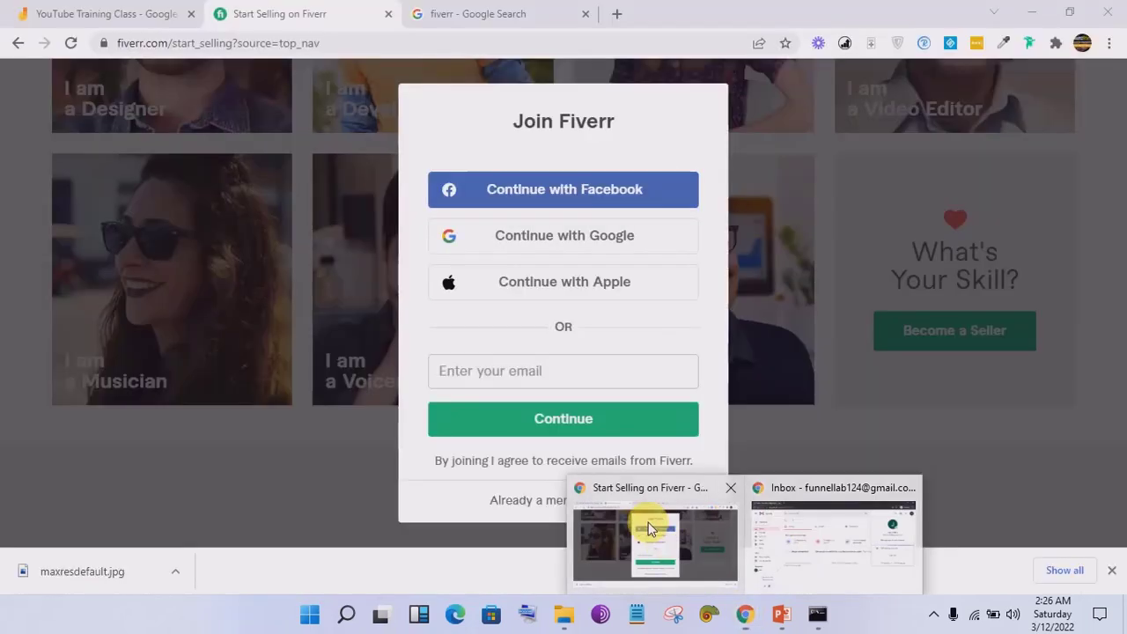
{"action": "left_click", "coordinate": [472, 386]}
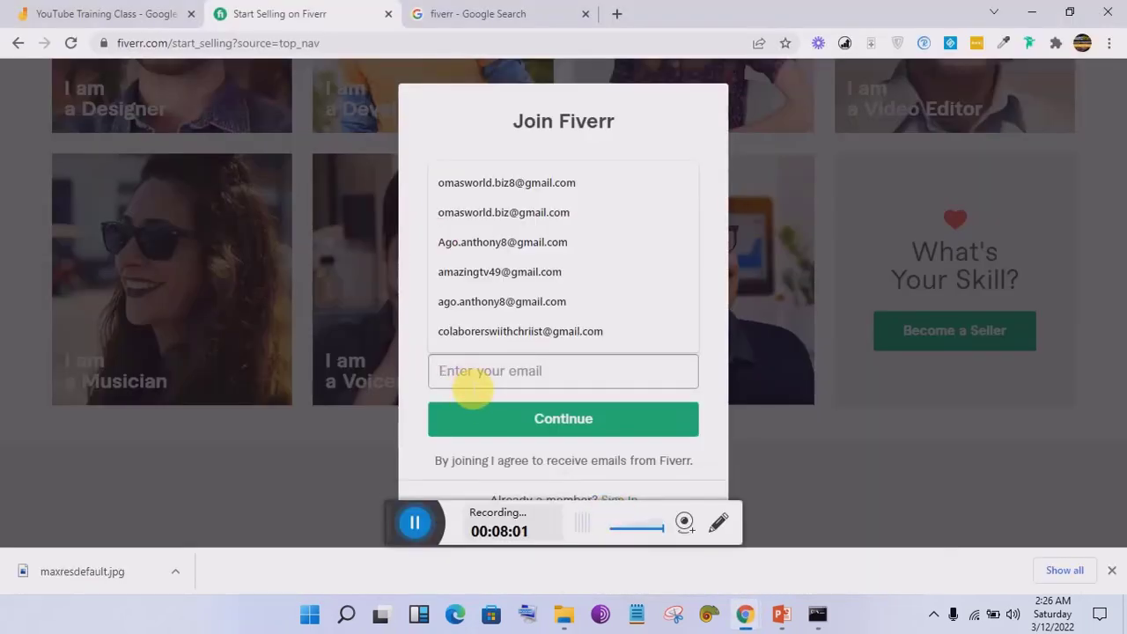
{"action": "key", "text": "ctrl+v"}
{"action": "left_click", "coordinate": [615, 422]}
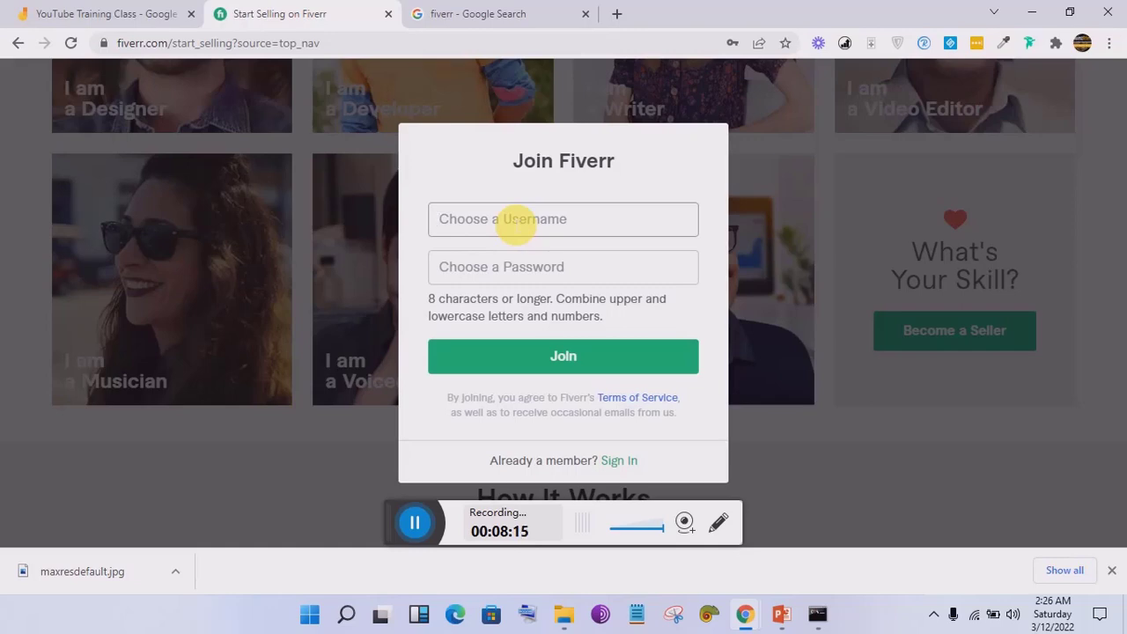
Step: Enter 'FunnelLab' in the username field, correcting typos along the way
{"action": "type", "text": "F"}
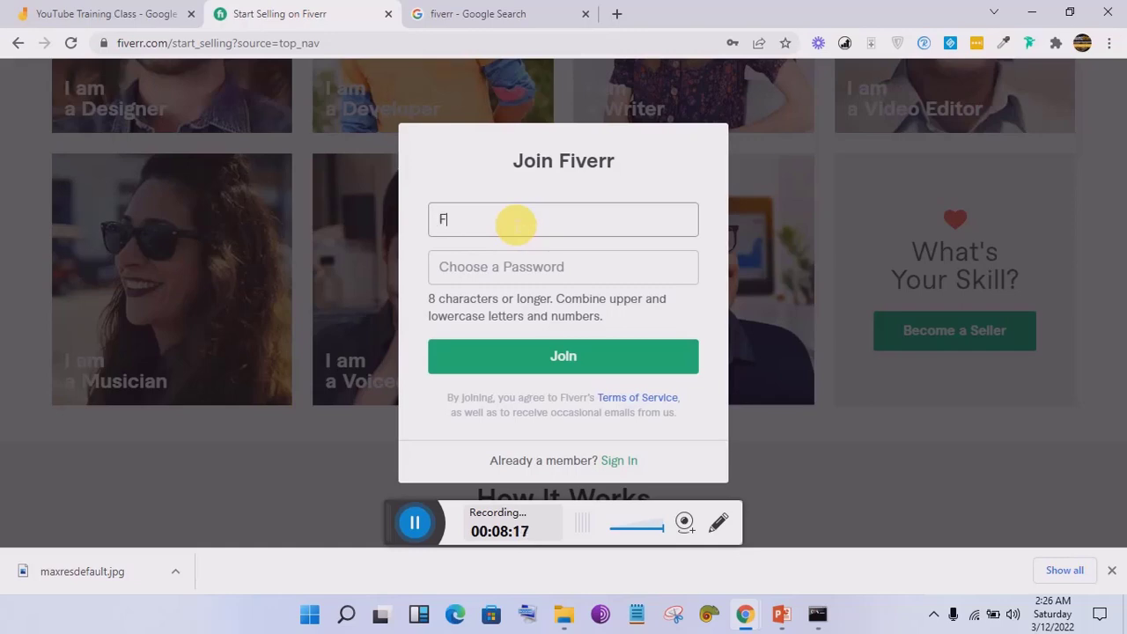
{"action": "type", "text": "unnel"}
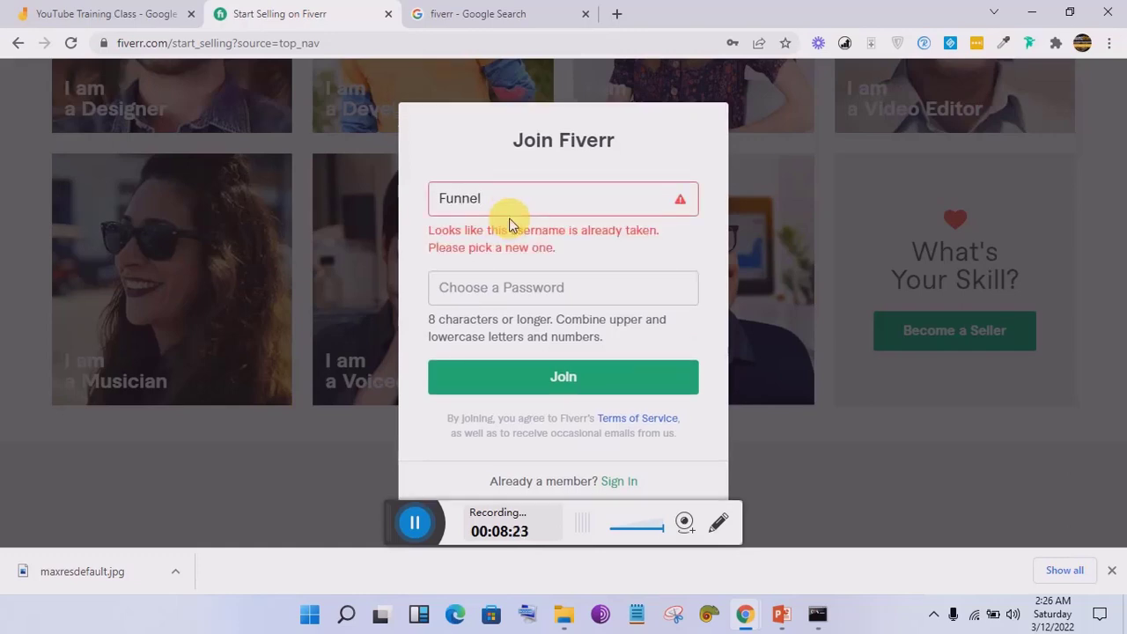
{"action": "type", "text": "LA"}
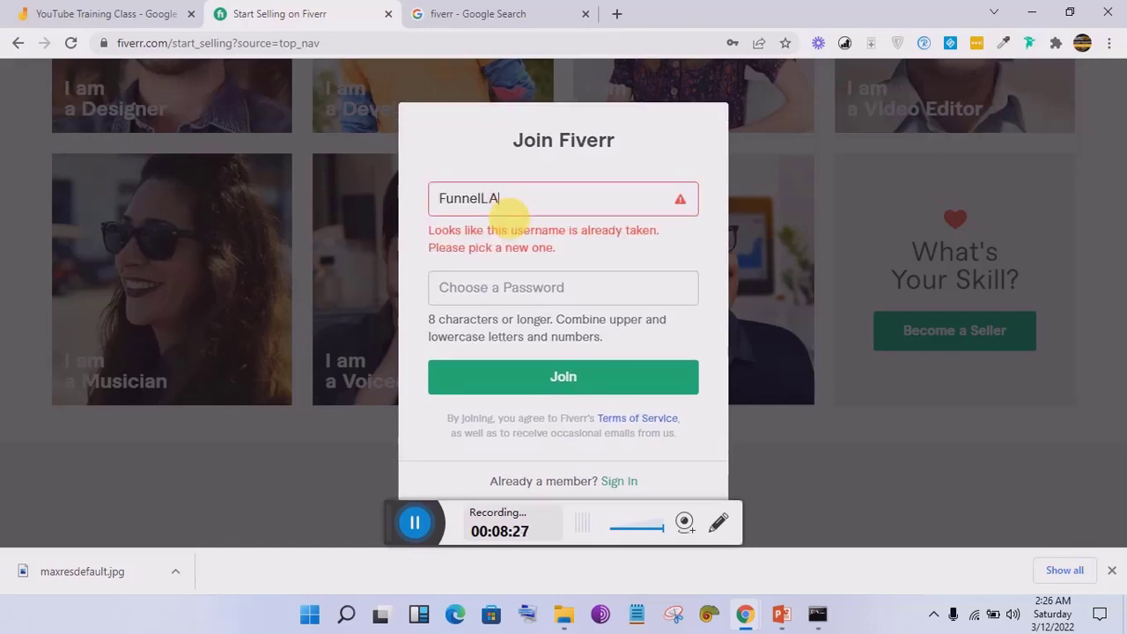
{"action": "key", "text": "BackSpace"}
{"action": "type", "text": "ab"}
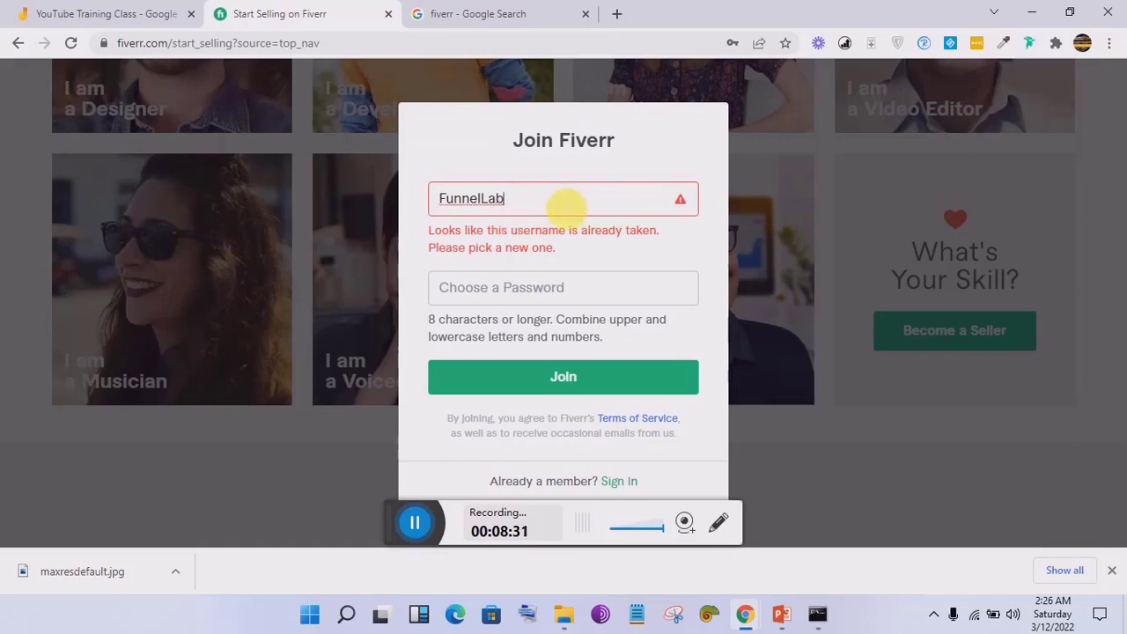
Step: Try the 'Funnel_Lab' and 'Funnel-Lab' variants, both rejected, then remove the separator
{"action": "left_click", "coordinate": [481, 198]}
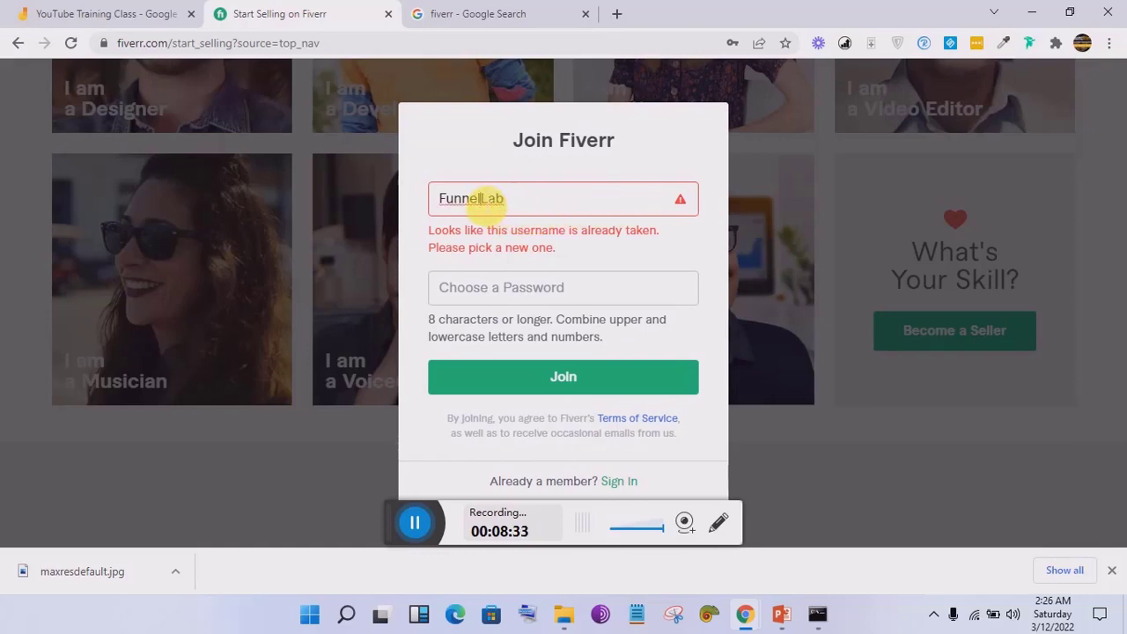
{"action": "type", "text": "_"}
{"action": "key", "text": "BackSpace"}
{"action": "type", "text": "-l"}
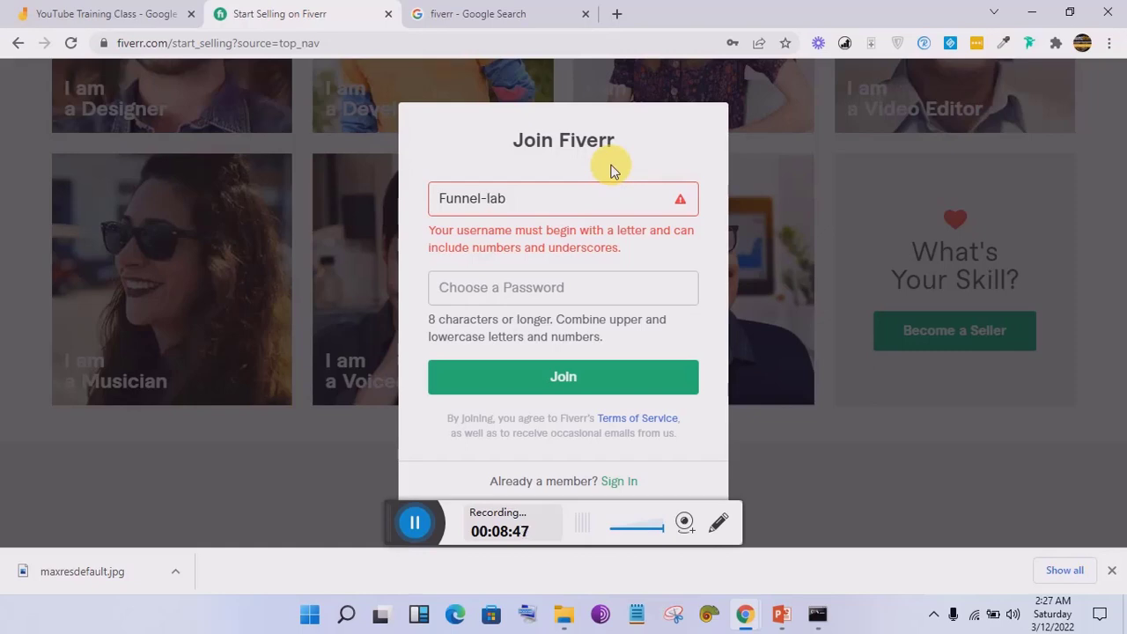
{"action": "key", "text": "BackSpace"}
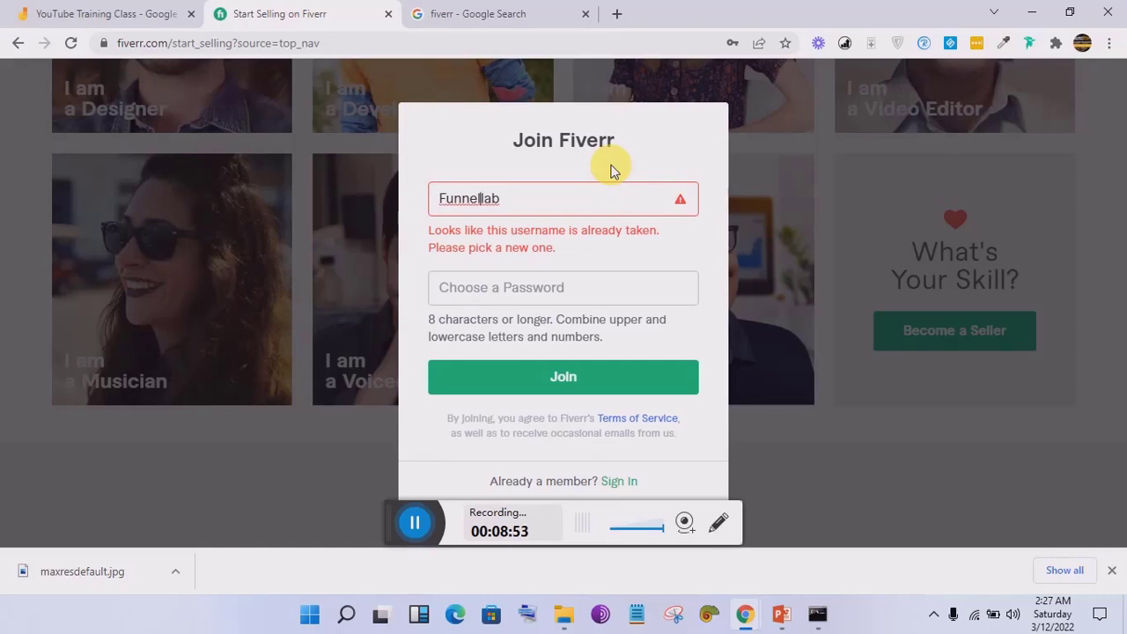
Step: Edit the username through 'FunnelDesigner' variants, with and without a period or 1, until accepted
{"action": "key", "text": "BackSpace"}
{"action": "key", "text": "BackSpace"}
{"action": "key", "text": "BackSpace"}
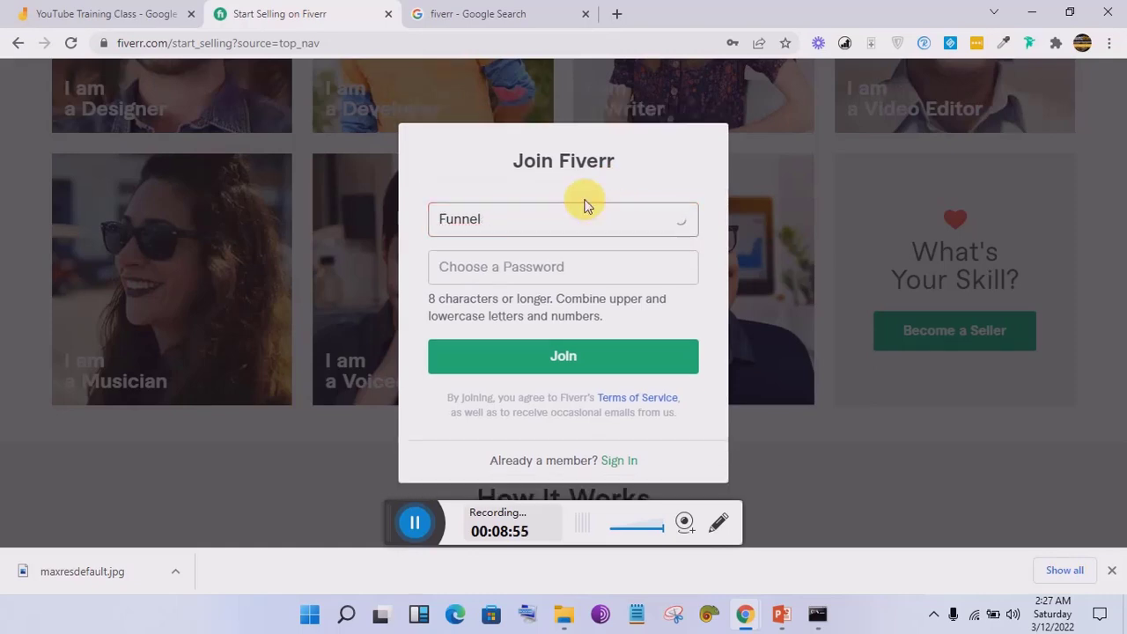
{"action": "type", "text": "Design"}
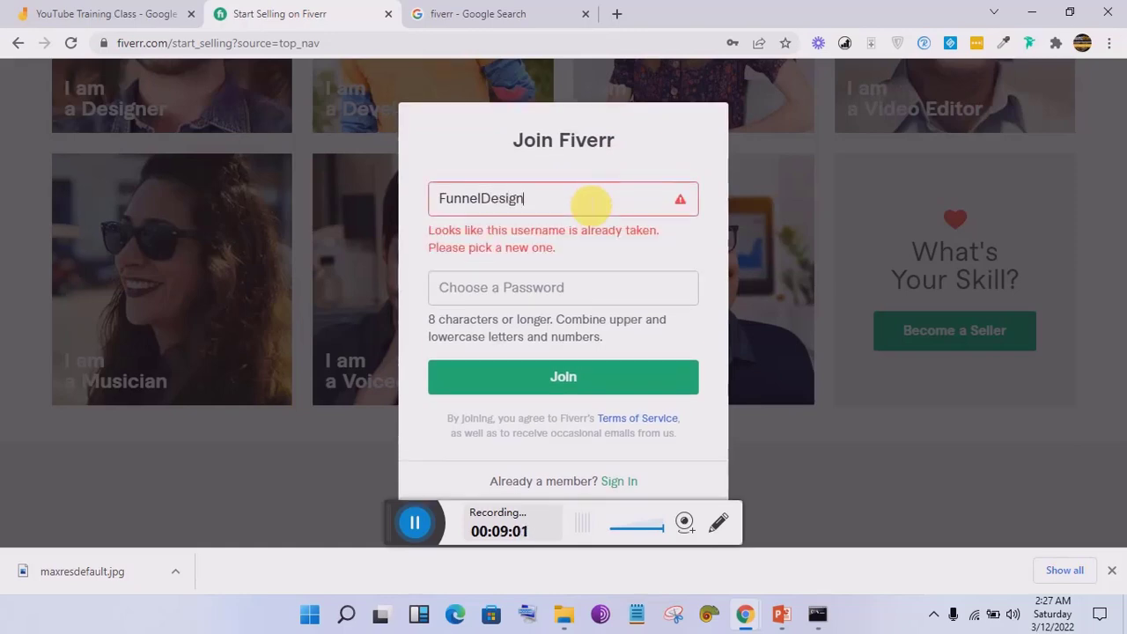
{"action": "type", "text": "efu"}
{"action": "key", "text": "BackSpace"}
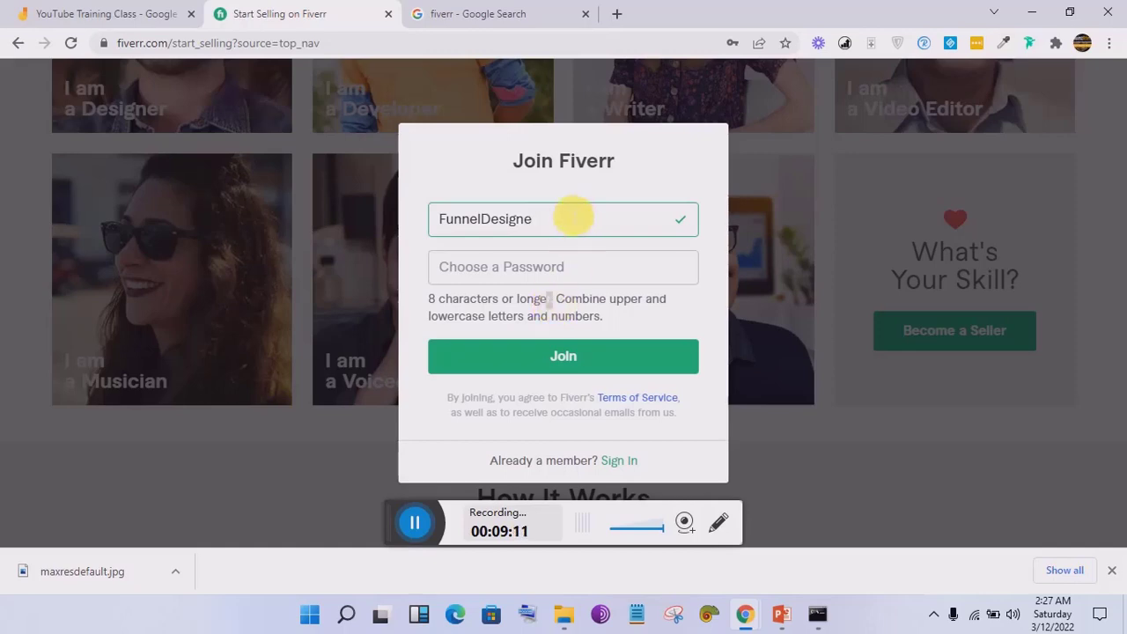
{"action": "type", "text": "r."}
{"action": "key", "text": "BackSpace"}
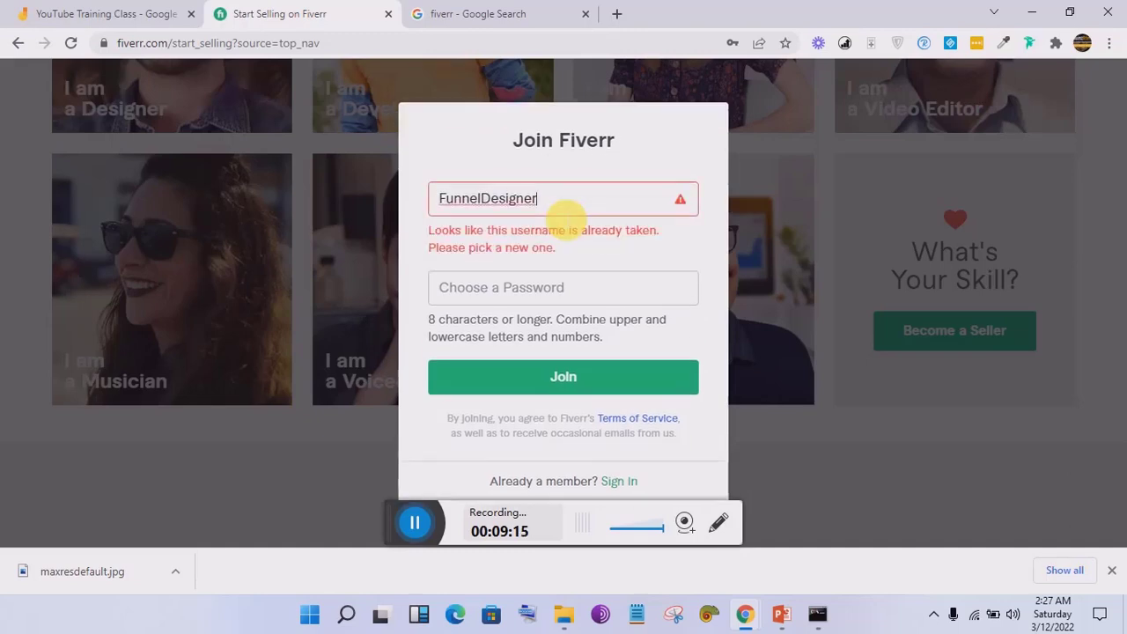
{"action": "type", "text": "1"}
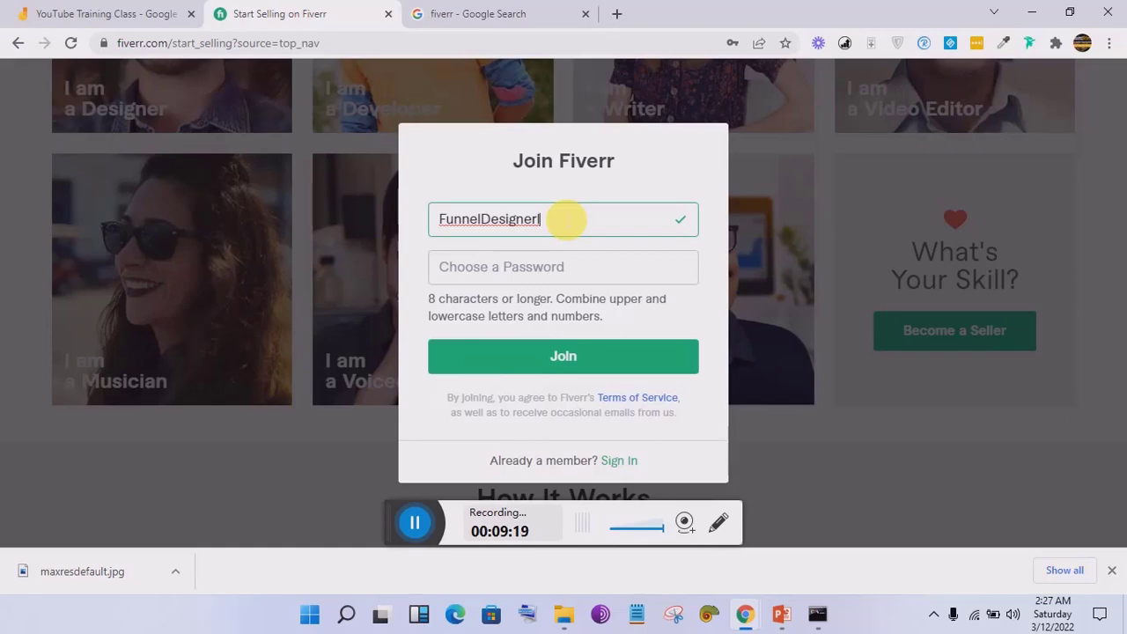
{"action": "key", "text": "BackSpace"}
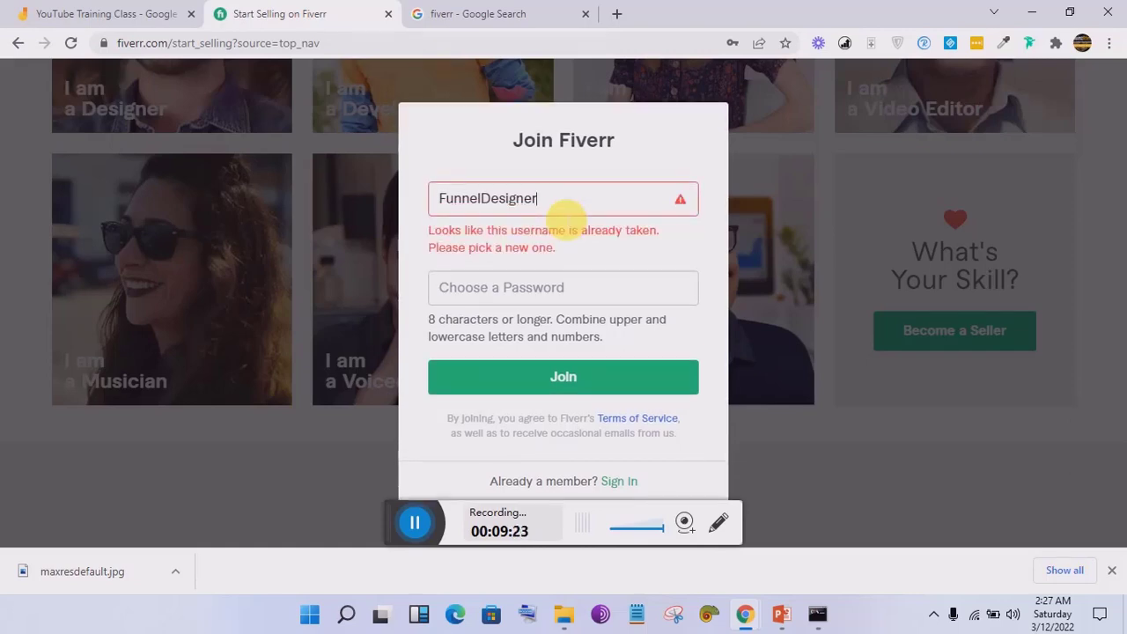
{"action": "type", "text": "r"}
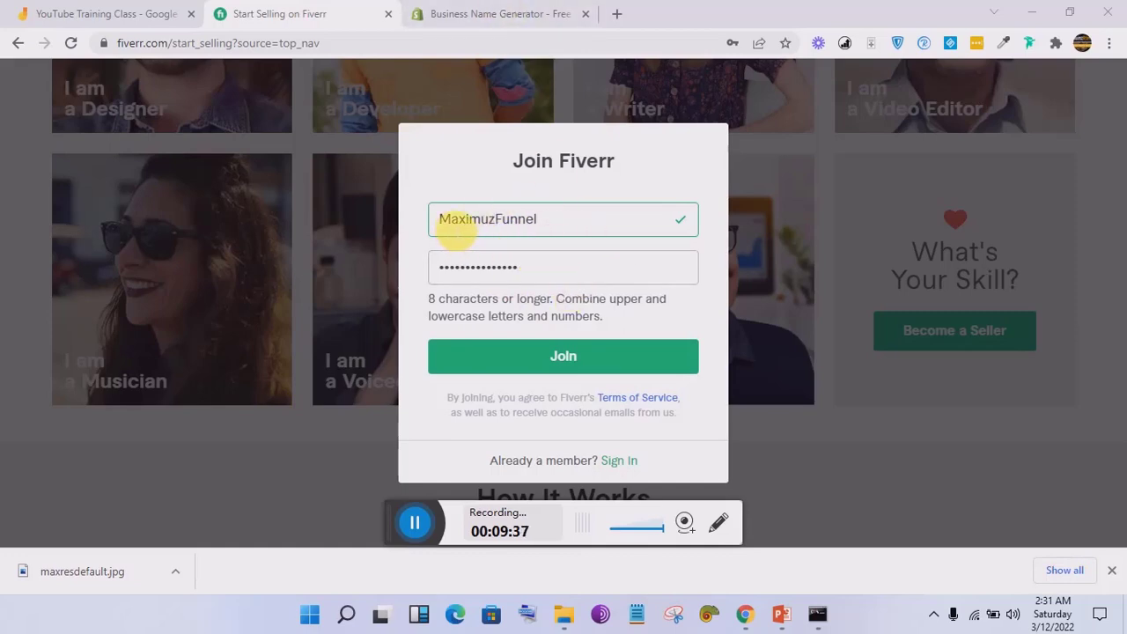
Step: Browse the generator's Funnel name suggestions and check the 'Funnel Zone' option
{"action": "left_click", "coordinate": [483, 13]}
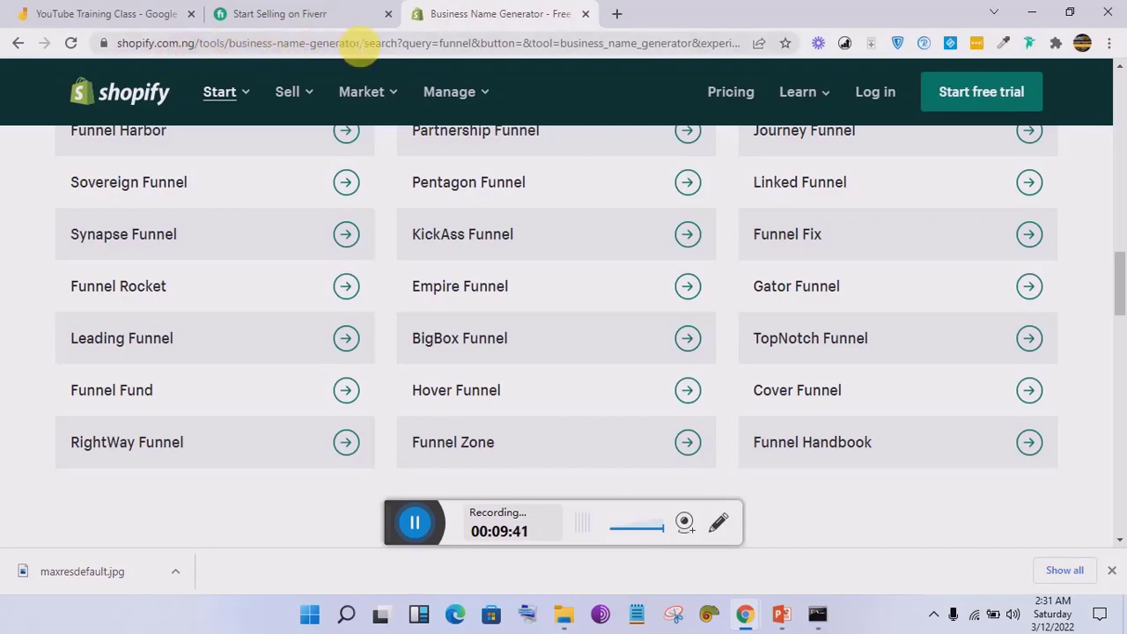
{"action": "left_click_drag", "start_coordinate": [1121, 269], "coordinate": [1122, 133]}
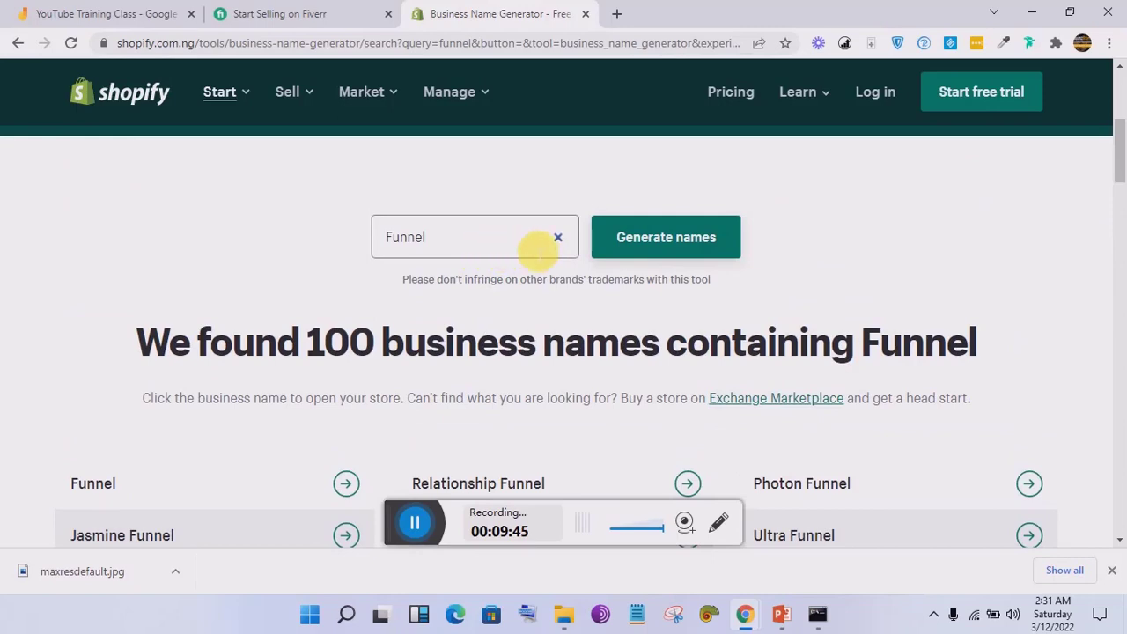
{"action": "left_click_drag", "start_coordinate": [1121, 149], "coordinate": [1120, 182]}
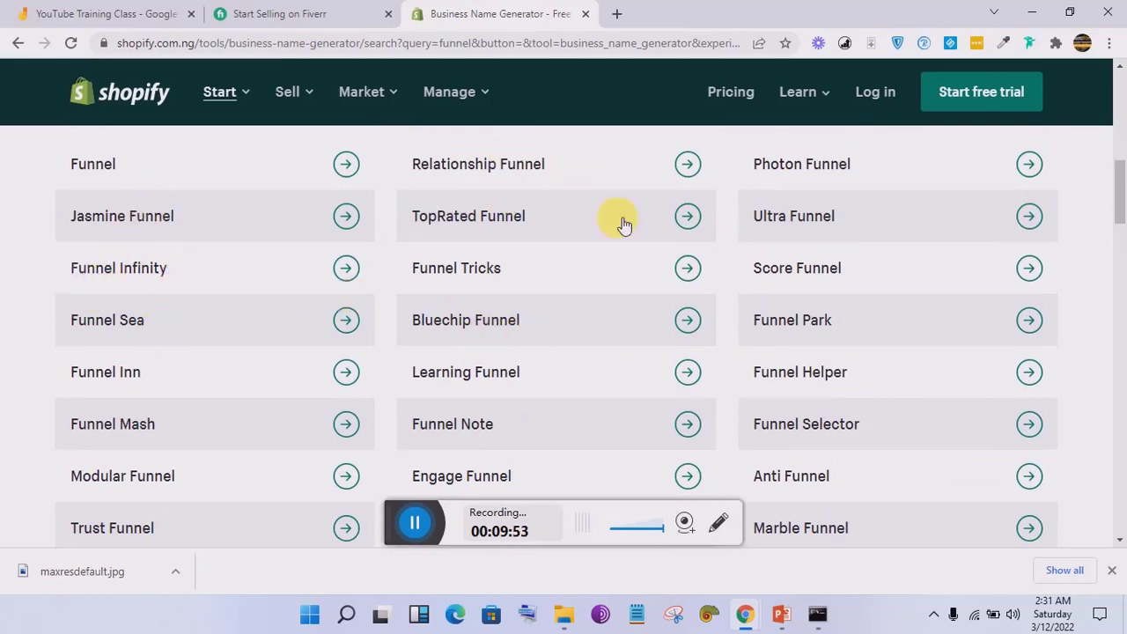
{"action": "left_click_drag", "start_coordinate": [1122, 181], "coordinate": [1121, 292]}
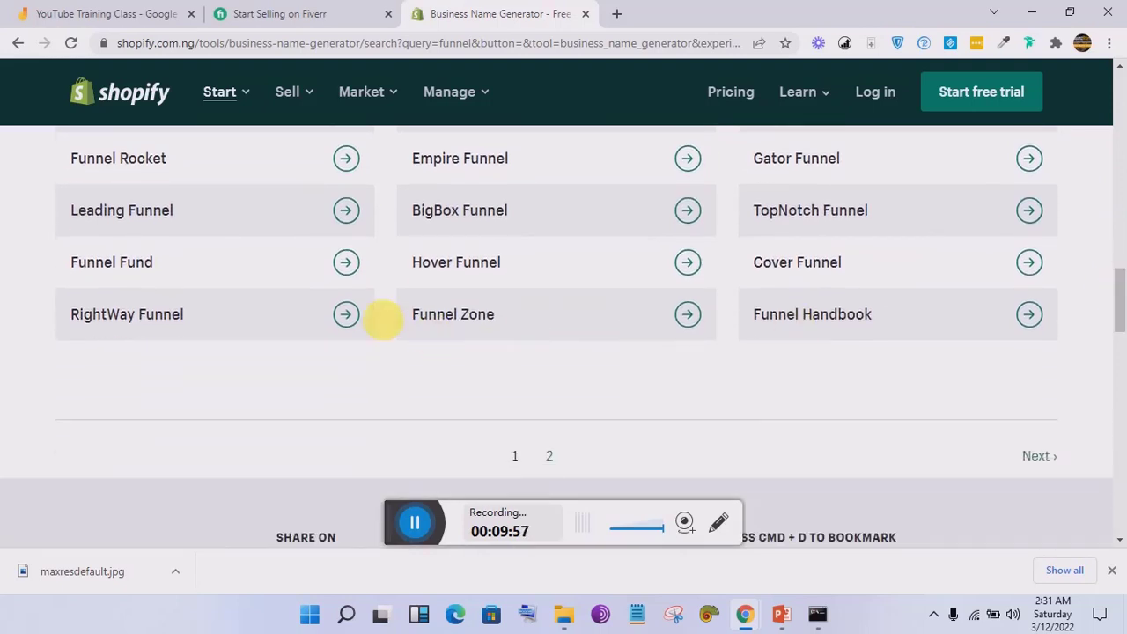
{"action": "left_click", "coordinate": [481, 317]}
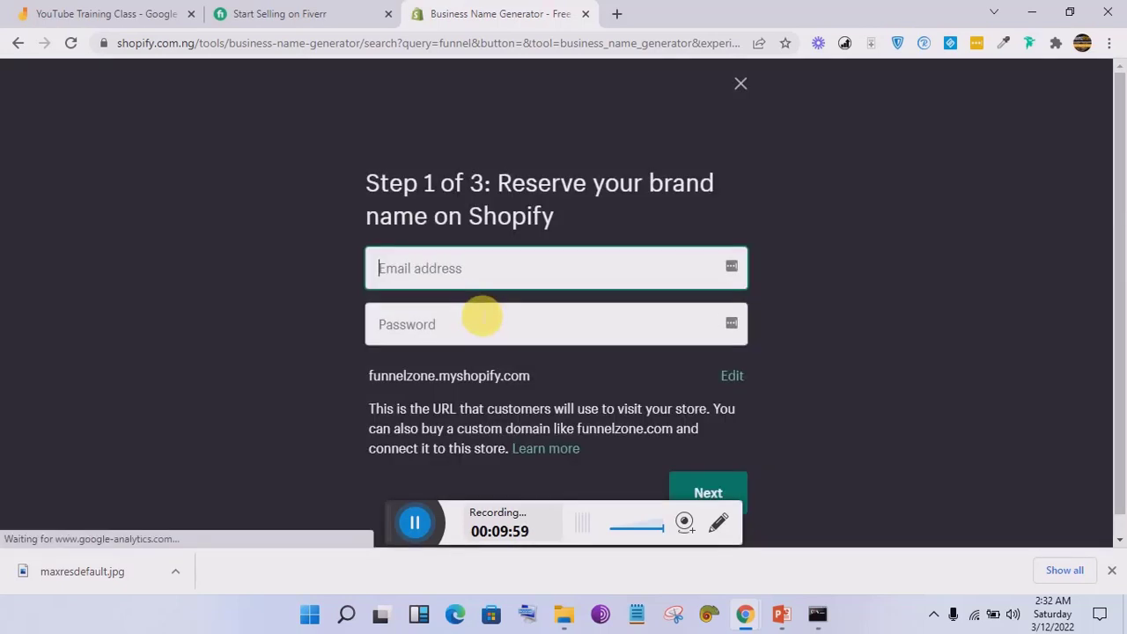
{"action": "left_click", "coordinate": [742, 84]}
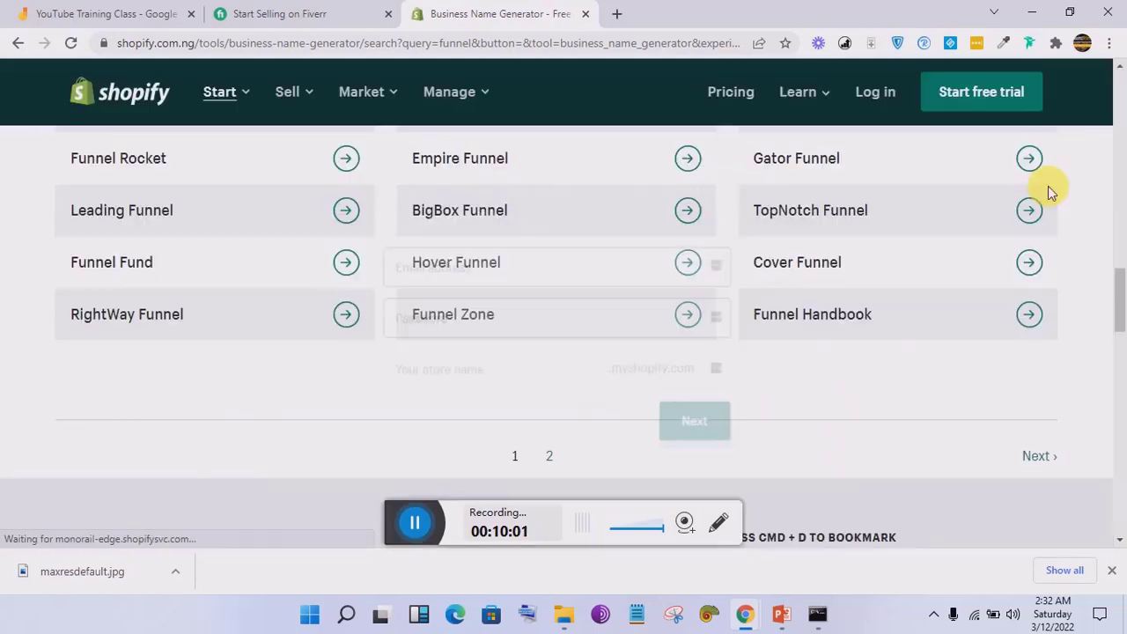
Step: Load and scan the next page of Funnel names, then return to the Fiverr join form
{"action": "left_click_drag", "start_coordinate": [1121, 273], "coordinate": [1121, 304]}
{"action": "left_click", "coordinate": [1041, 285]}
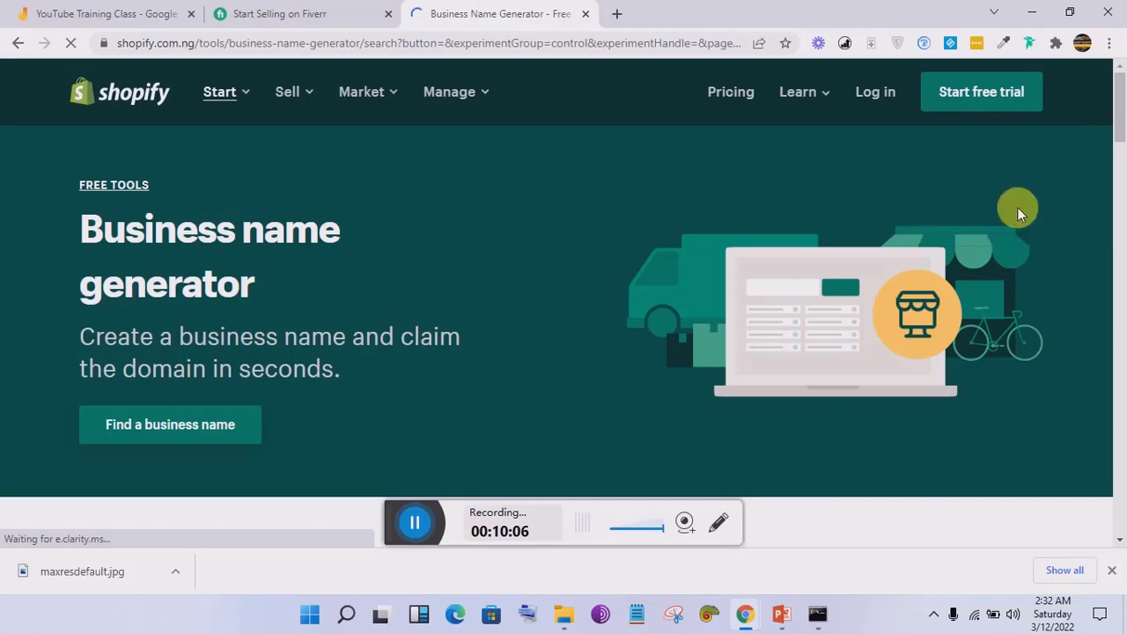
{"action": "left_click_drag", "start_coordinate": [1116, 95], "coordinate": [1122, 187]}
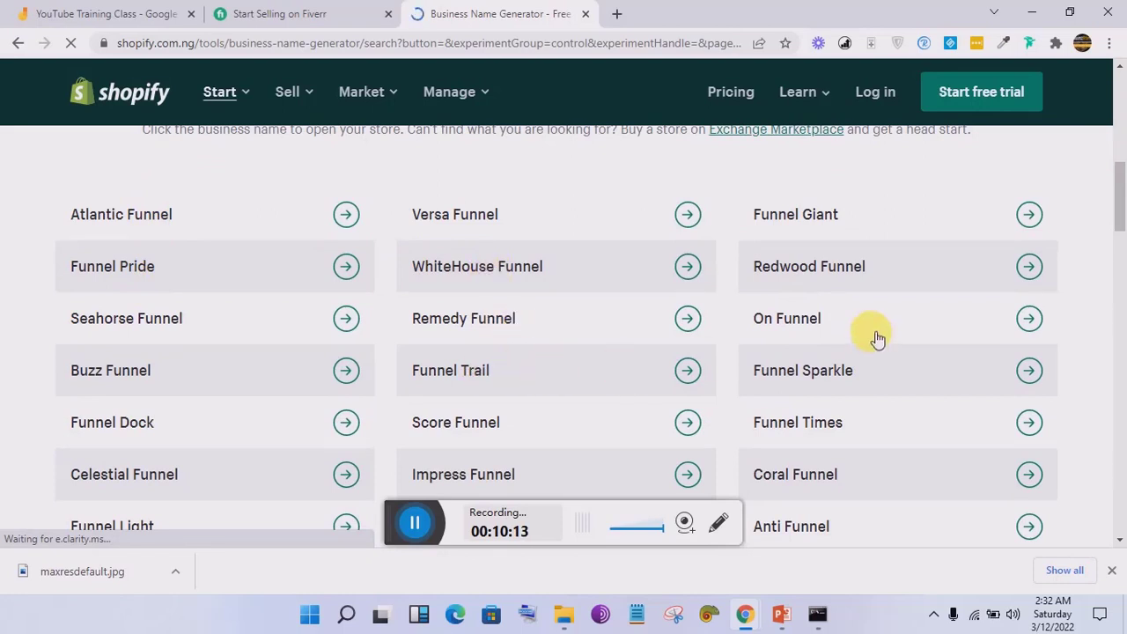
{"action": "scroll", "coordinate": [1120, 194], "scroll_direction": "down", "scroll_amount": 1}
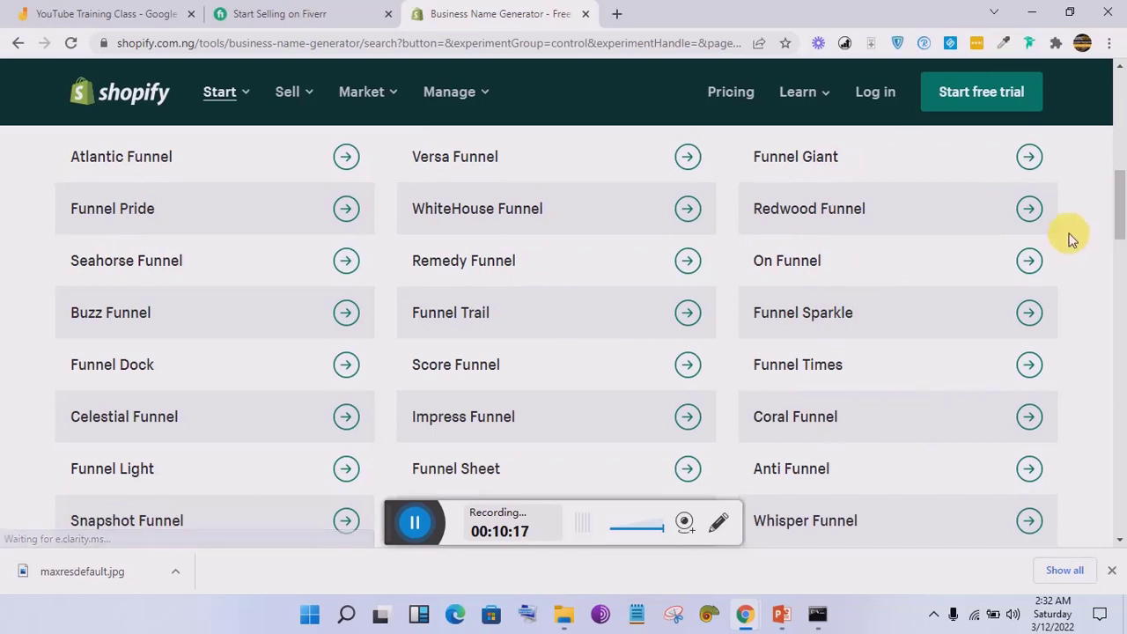
{"action": "left_click_drag", "start_coordinate": [1122, 199], "coordinate": [1120, 250]}
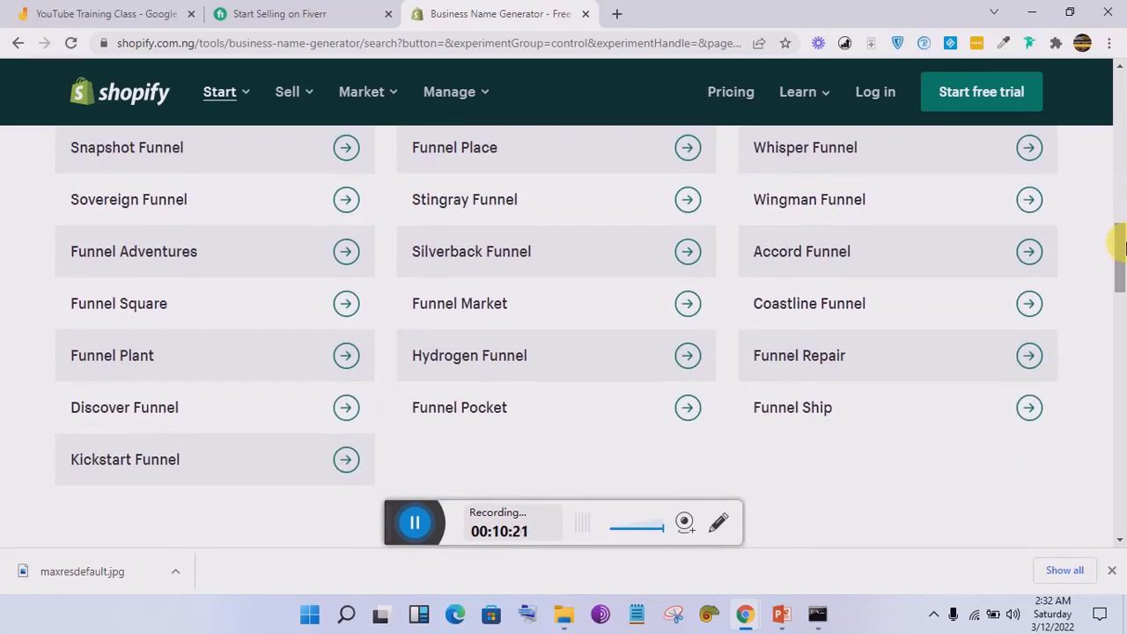
{"action": "left_click", "coordinate": [291, 11]}
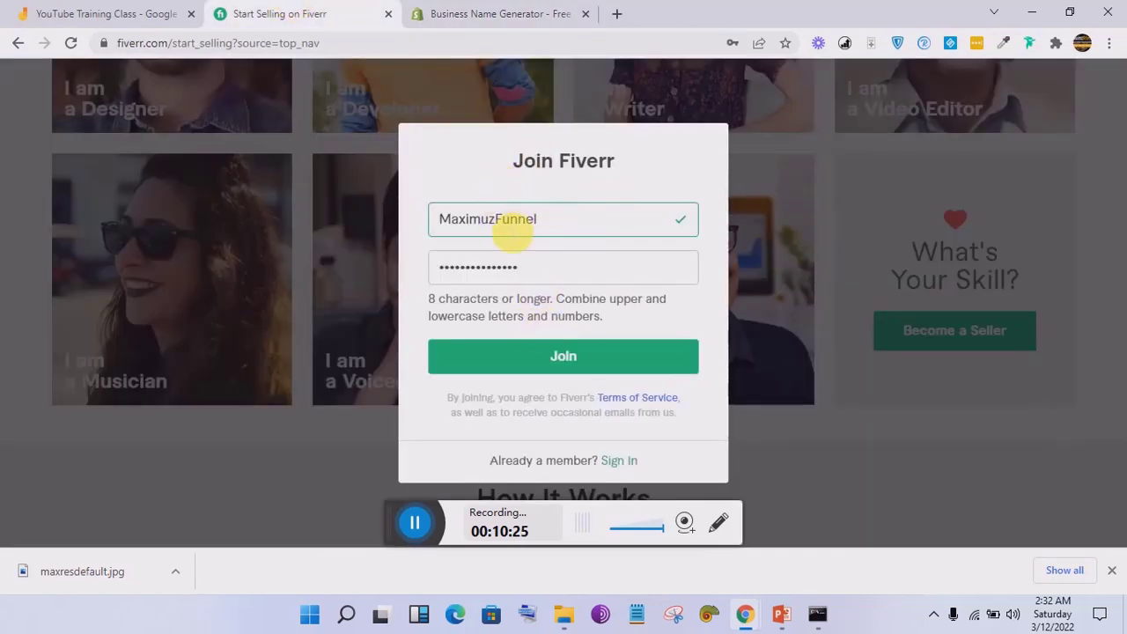
Step: Submit the Join form and dismiss Chrome's save-password prompt once signed in
{"action": "left_click", "coordinate": [568, 372]}
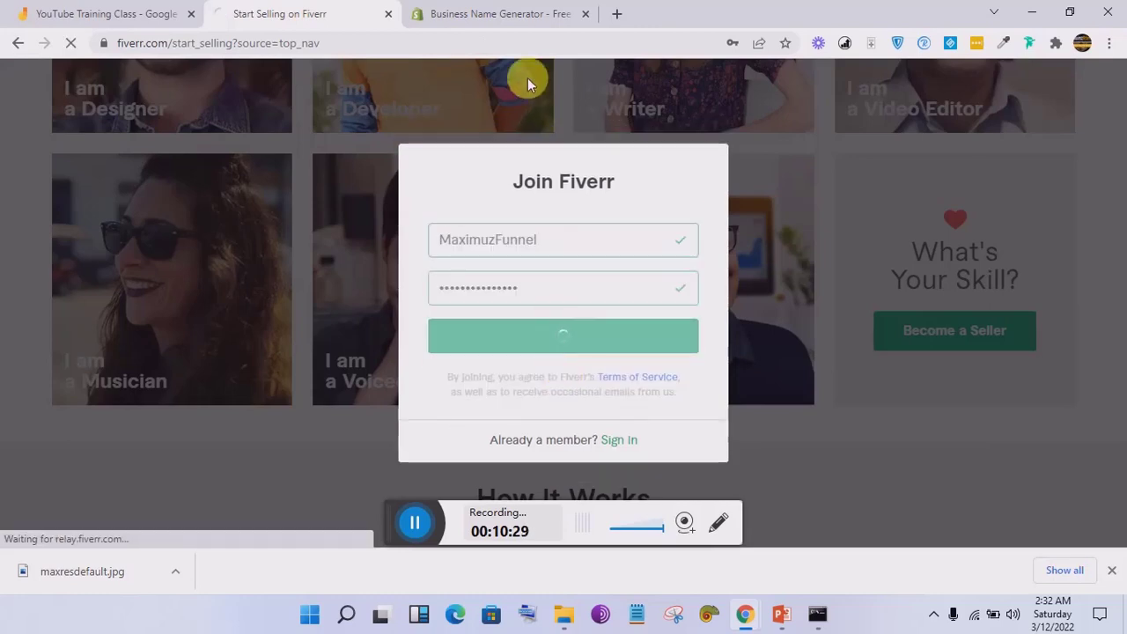
{"action": "left_click", "coordinate": [493, 9]}
{"action": "left_click", "coordinate": [334, 9]}
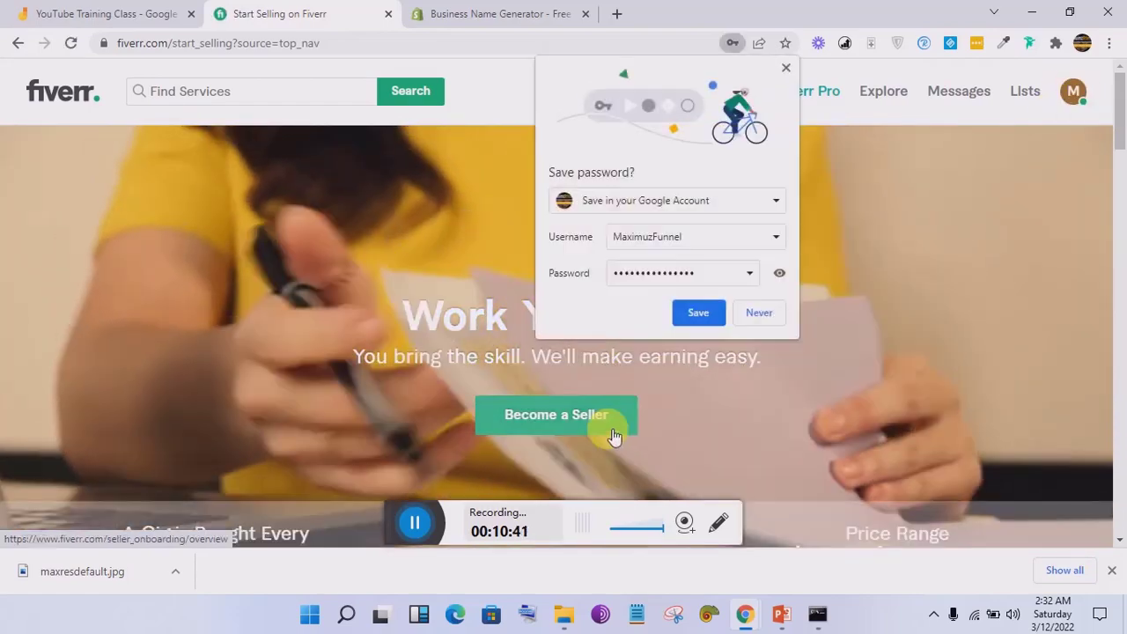
{"action": "left_click", "coordinate": [596, 415]}
{"action": "left_click", "coordinate": [712, 315]}
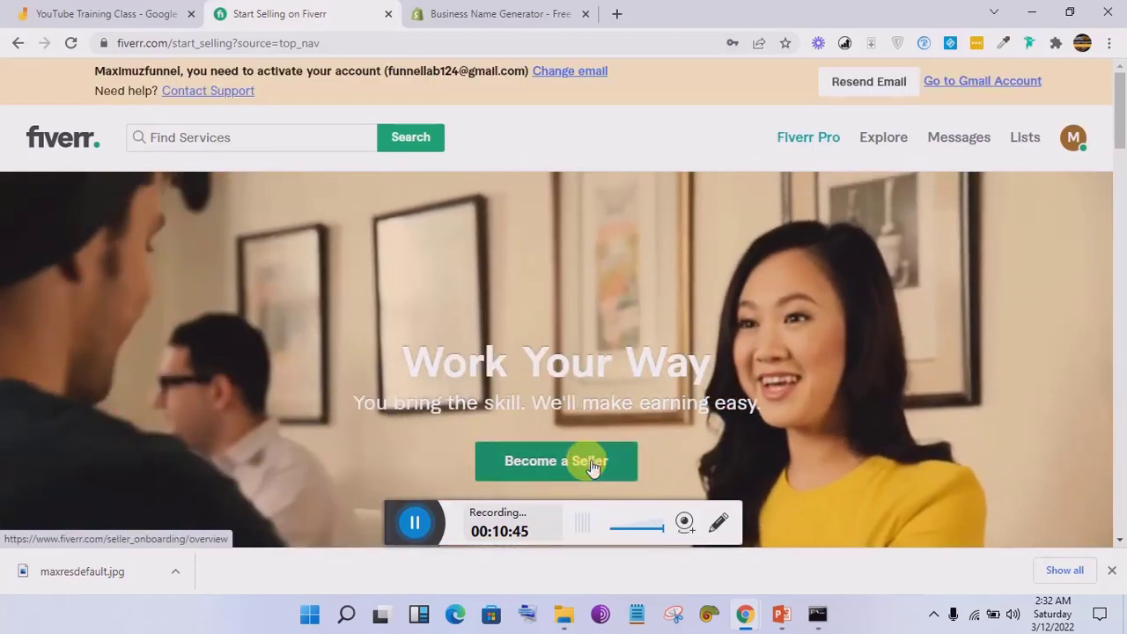
Step: Start Become a Seller and continue past the overview, 'do' and 'steer clear' pages
{"action": "left_click", "coordinate": [592, 464]}
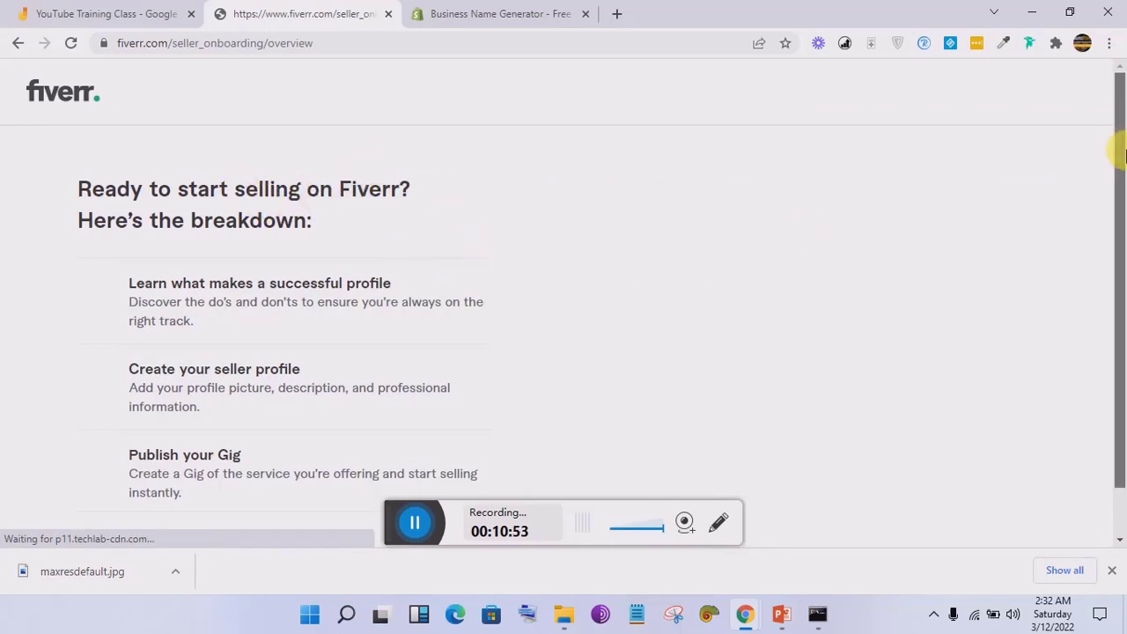
{"action": "left_click_drag", "start_coordinate": [1116, 146], "coordinate": [1120, 317]}
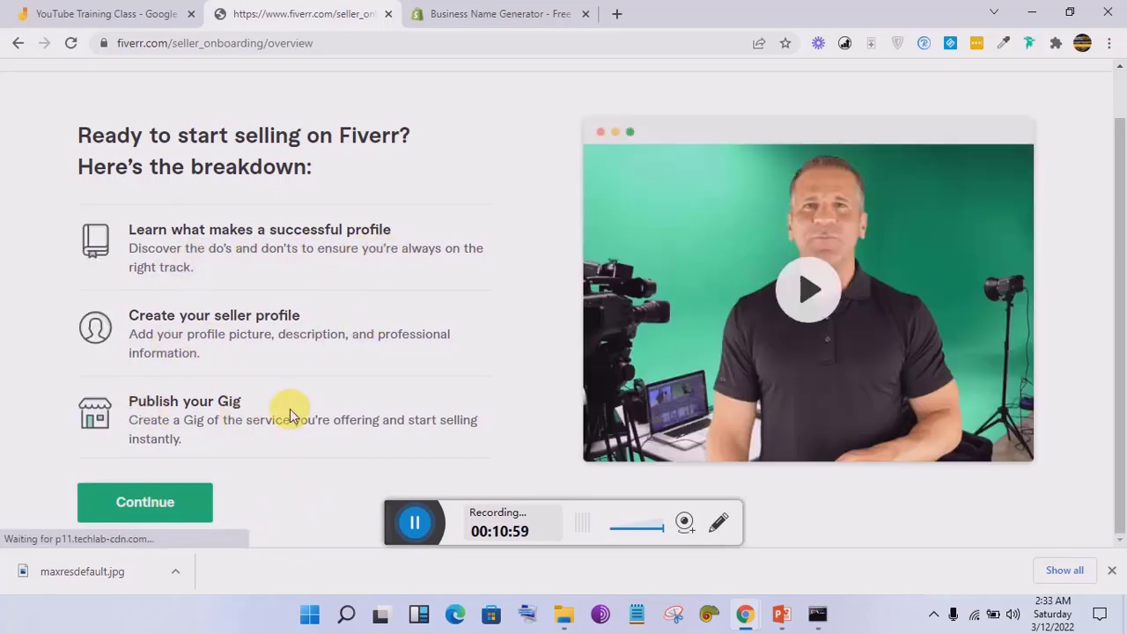
{"action": "left_click", "coordinate": [160, 503]}
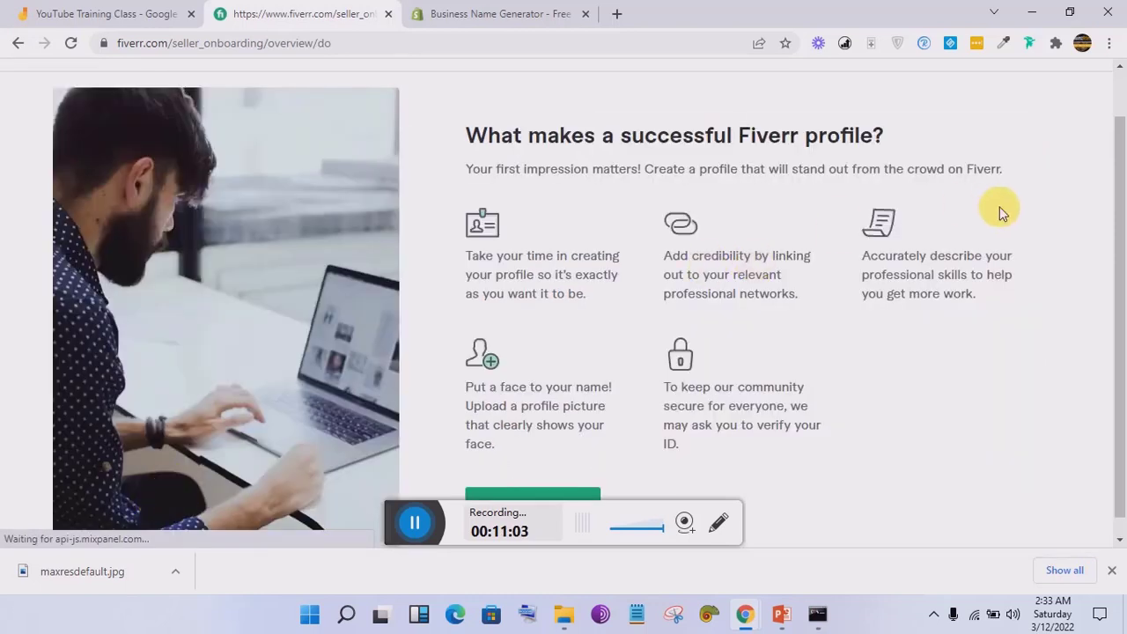
{"action": "scroll", "coordinate": [1122, 253], "scroll_direction": "down", "scroll_amount": 1}
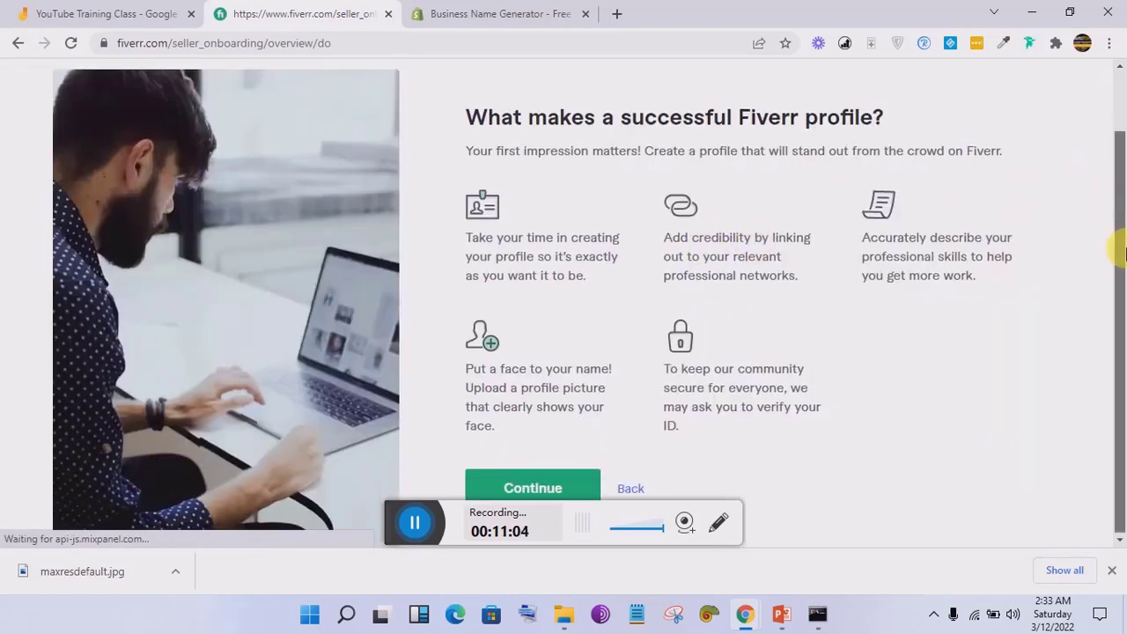
{"action": "left_click", "coordinate": [562, 480]}
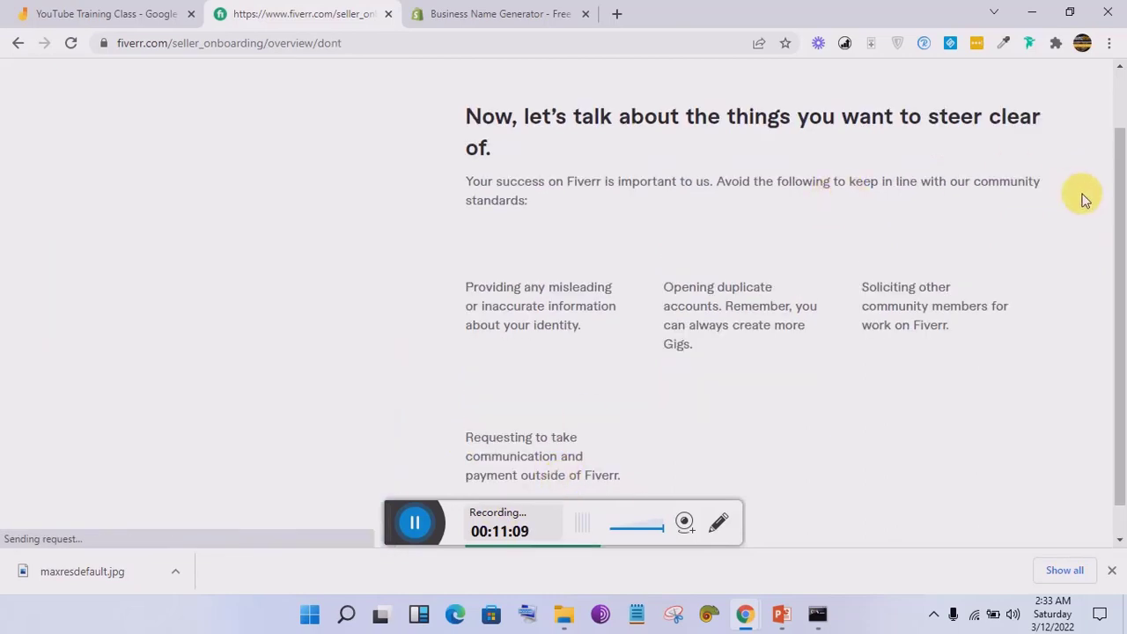
{"action": "scroll", "coordinate": [1122, 300], "scroll_direction": "down", "scroll_amount": 1}
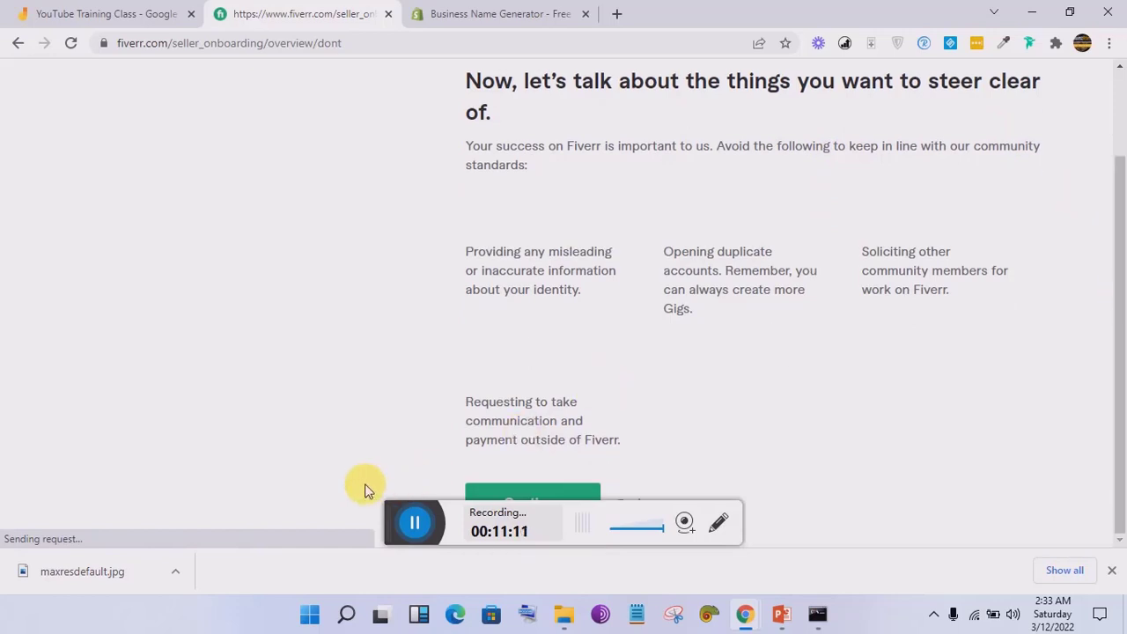
{"action": "left_click_drag", "start_coordinate": [397, 514], "coordinate": [718, 285]}
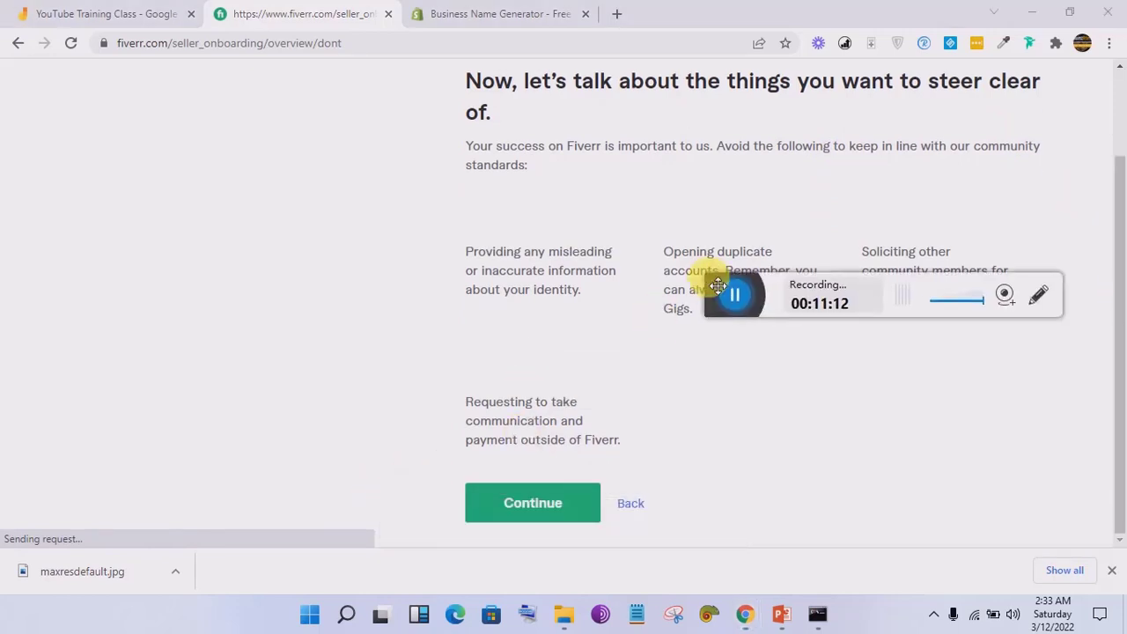
{"action": "left_click", "coordinate": [520, 514]}
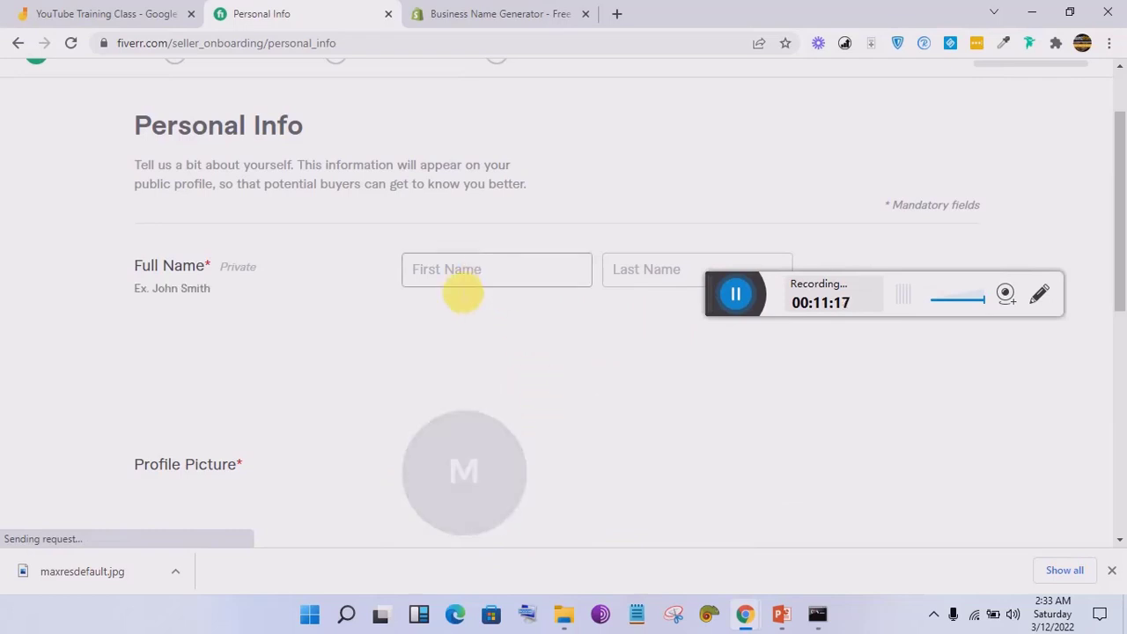
Step: Enter the seller's first name and last name in the full-name fields
{"action": "scroll", "coordinate": [1120, 185], "scroll_direction": "down", "scroll_amount": 1}
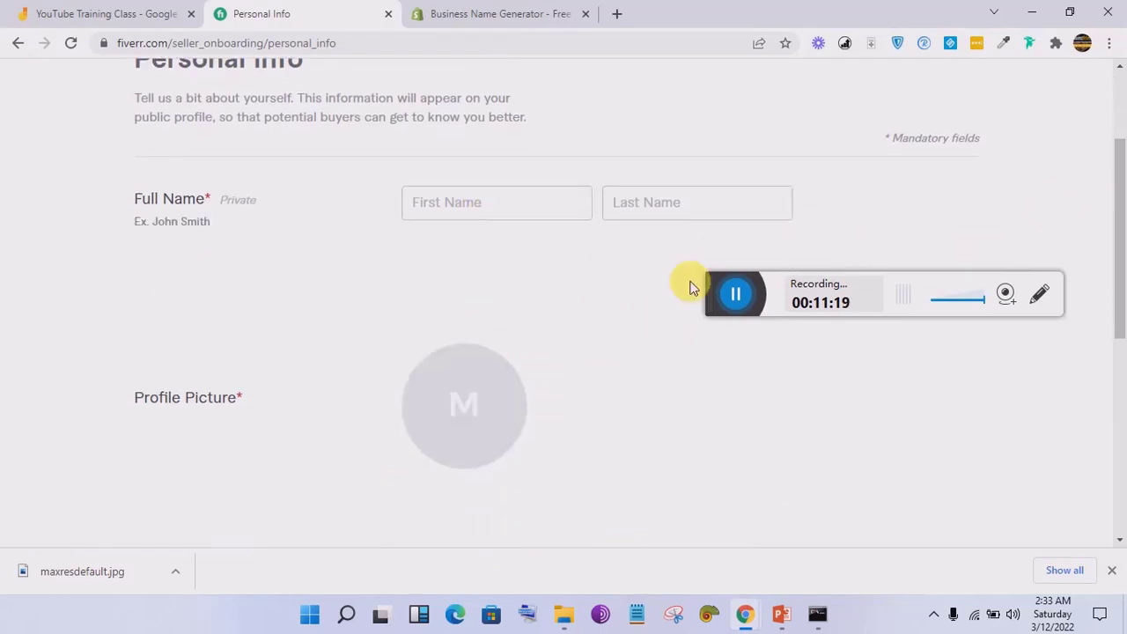
{"action": "left_click_drag", "start_coordinate": [719, 280], "coordinate": [730, 323]}
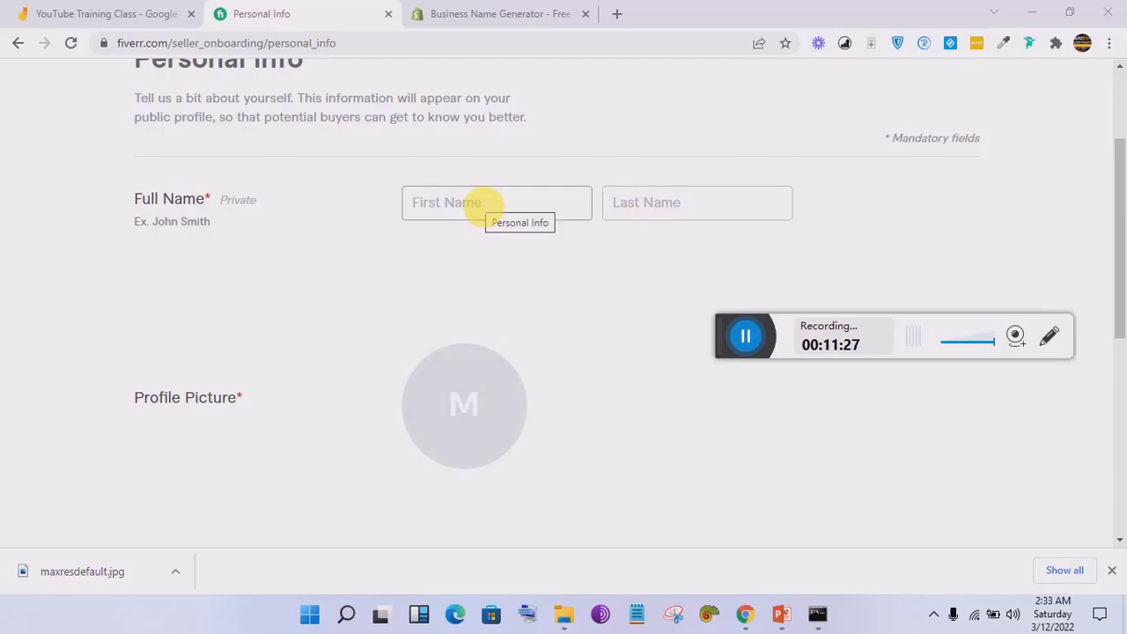
{"action": "left_click", "coordinate": [483, 204]}
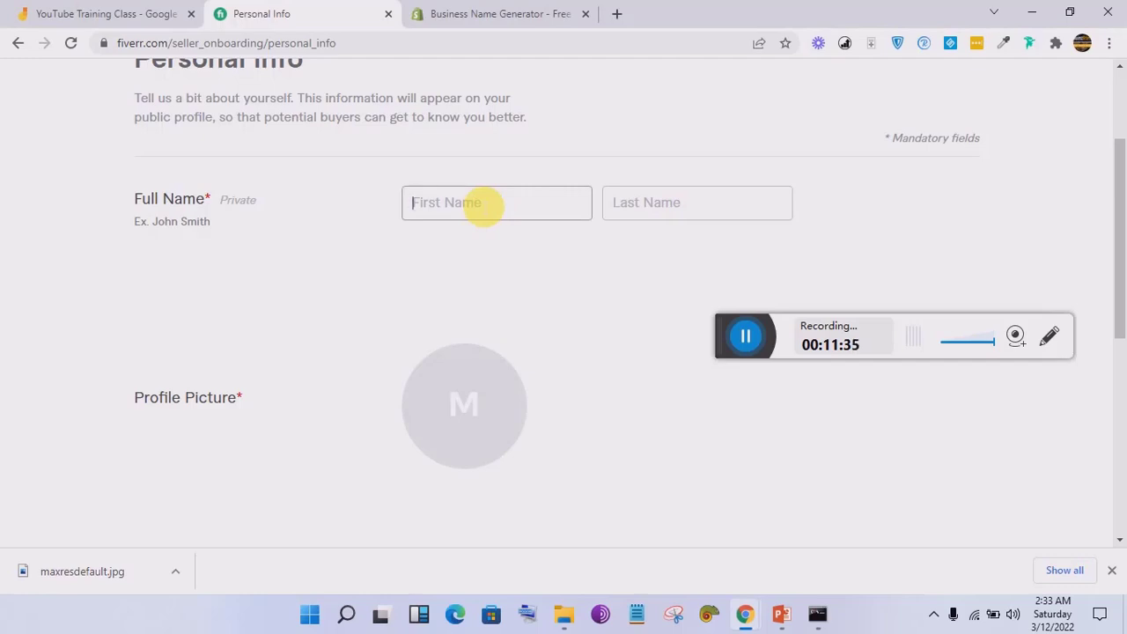
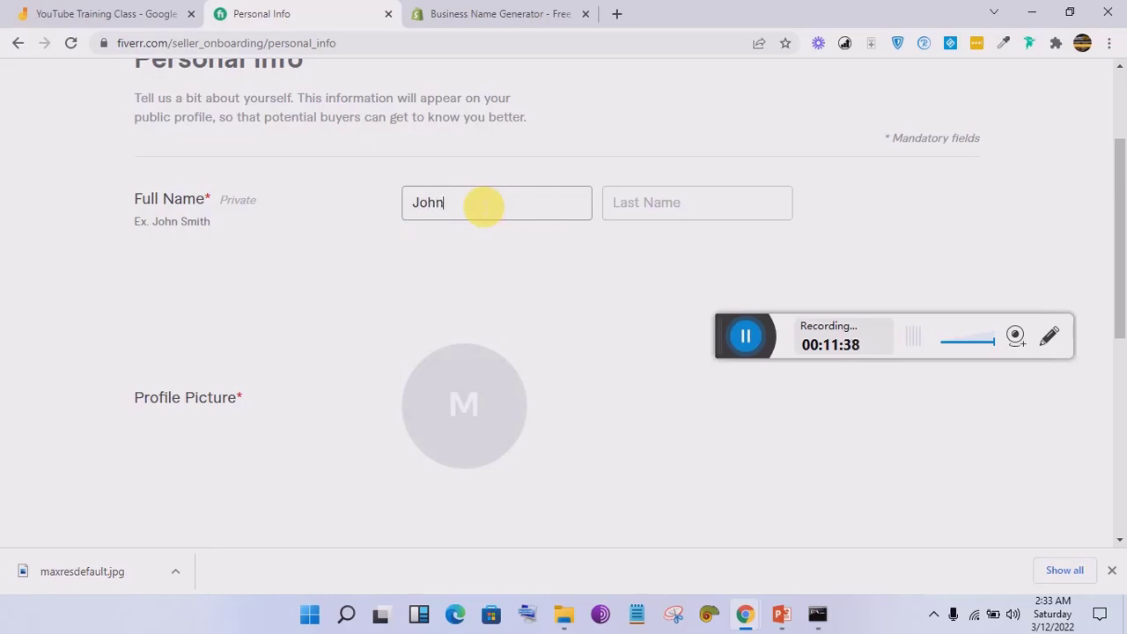
{"action": "key", "text": "Tab"}
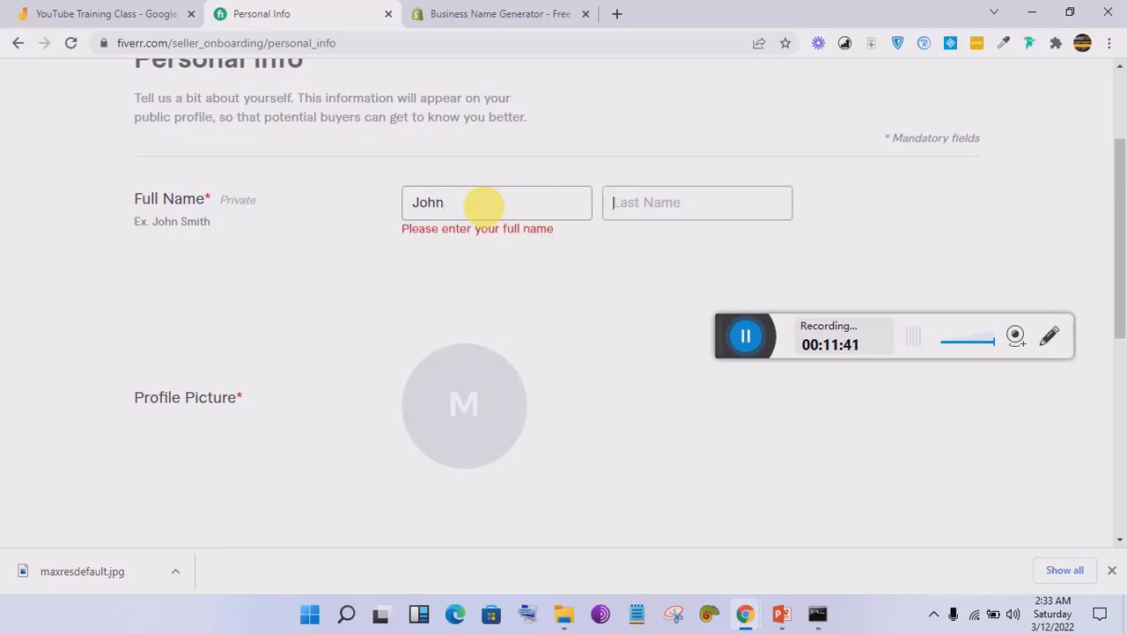
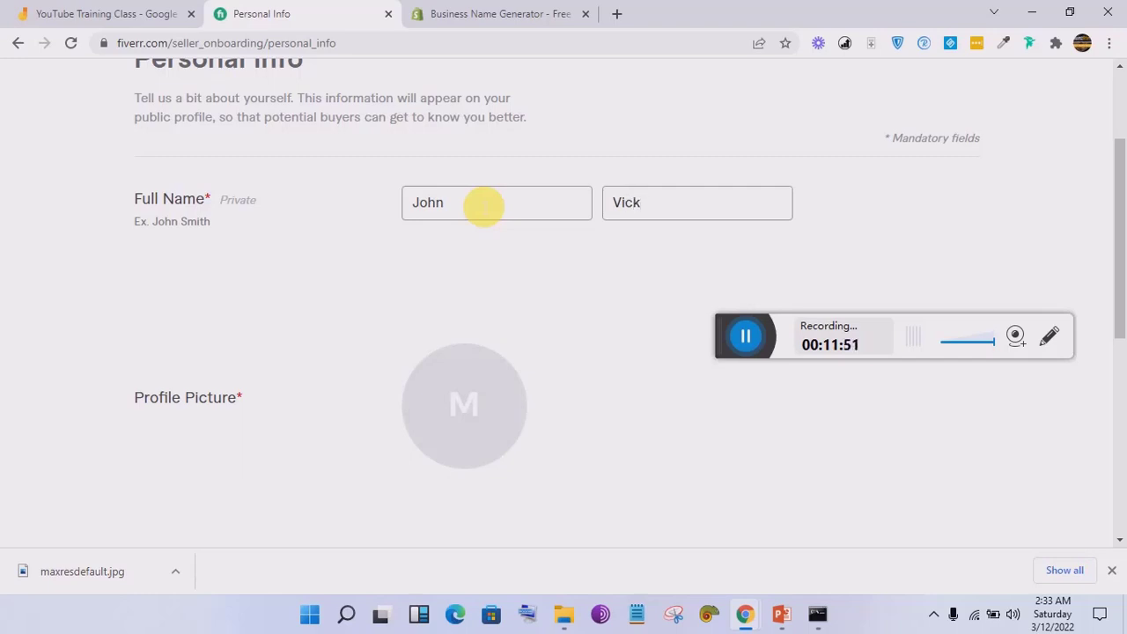
Step: Scroll through the rest of the Personal Info form to review its fields
{"action": "left_click_drag", "start_coordinate": [1121, 214], "coordinate": [1118, 280]}
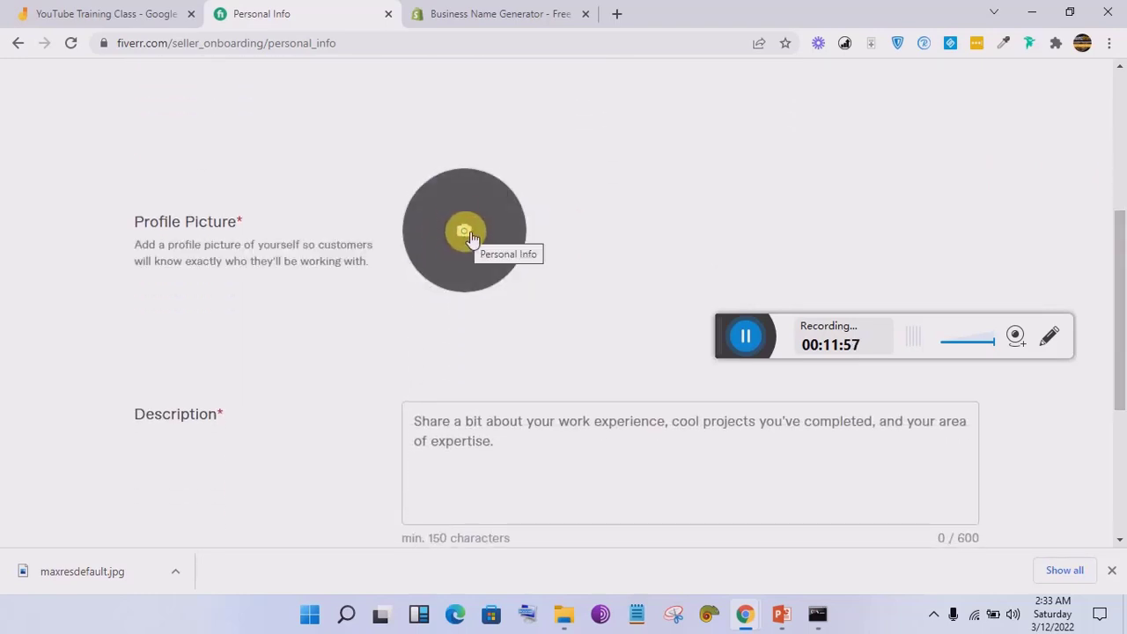
{"action": "left_click_drag", "start_coordinate": [1117, 244], "coordinate": [1122, 280]}
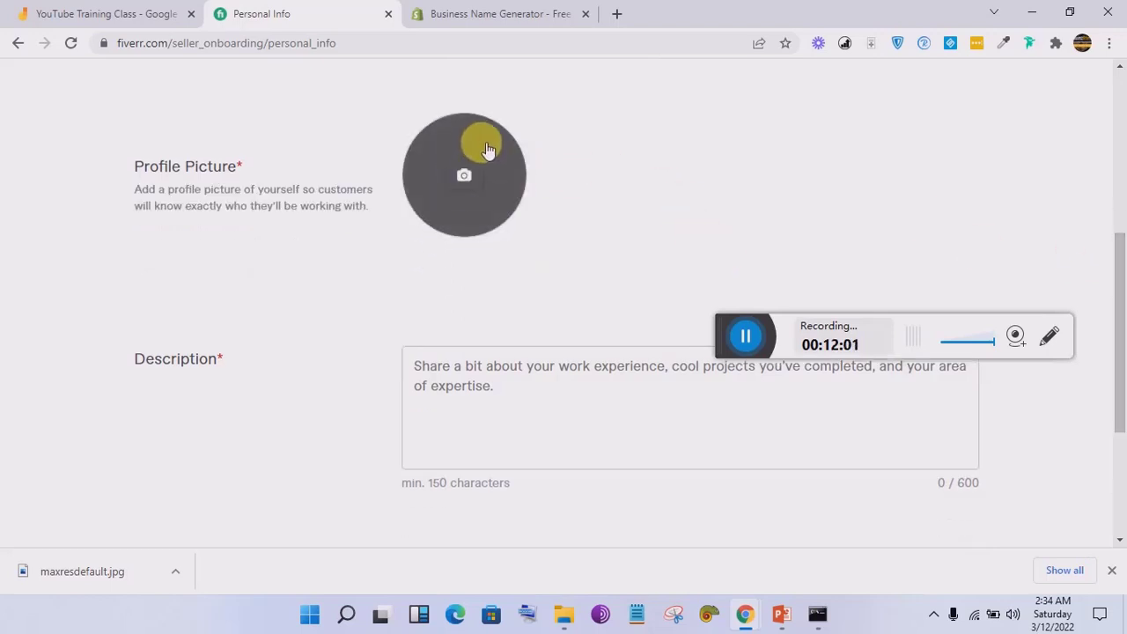
{"action": "left_click_drag", "start_coordinate": [1119, 302], "coordinate": [1122, 415]}
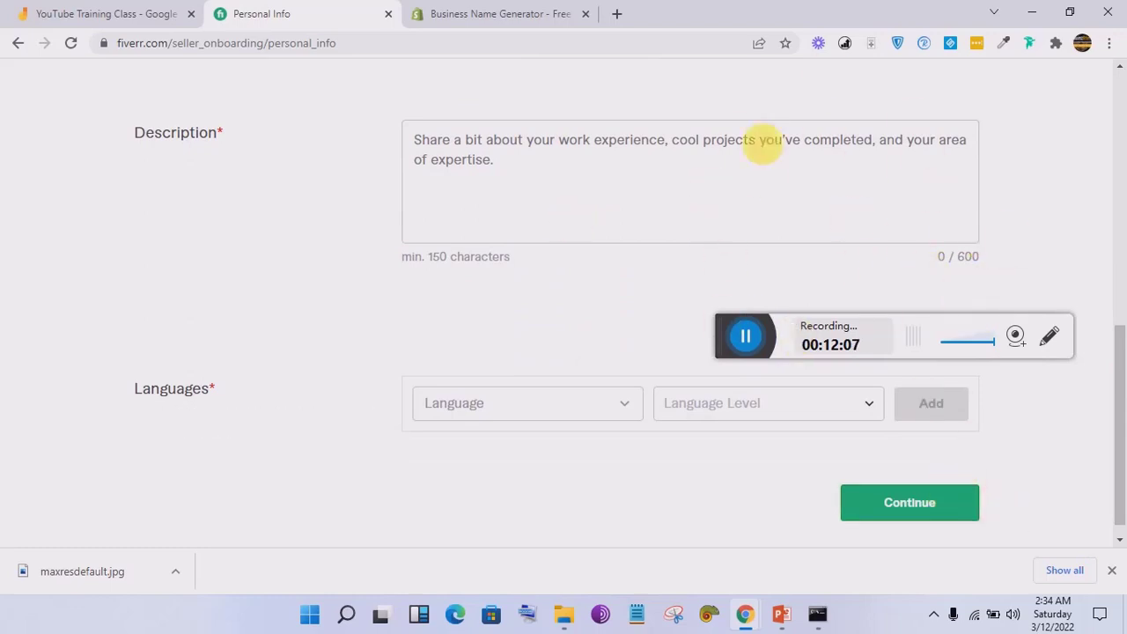
{"action": "left_click_drag", "start_coordinate": [1122, 400], "coordinate": [1123, 128]}
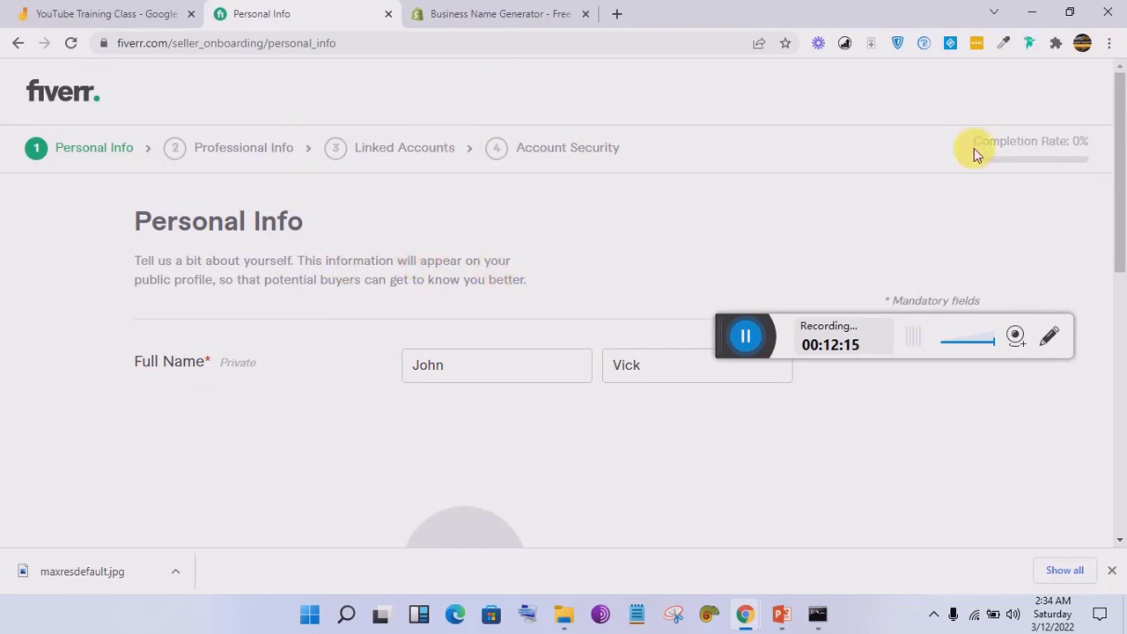
{"action": "left_click_drag", "start_coordinate": [1119, 149], "coordinate": [1118, 240]}
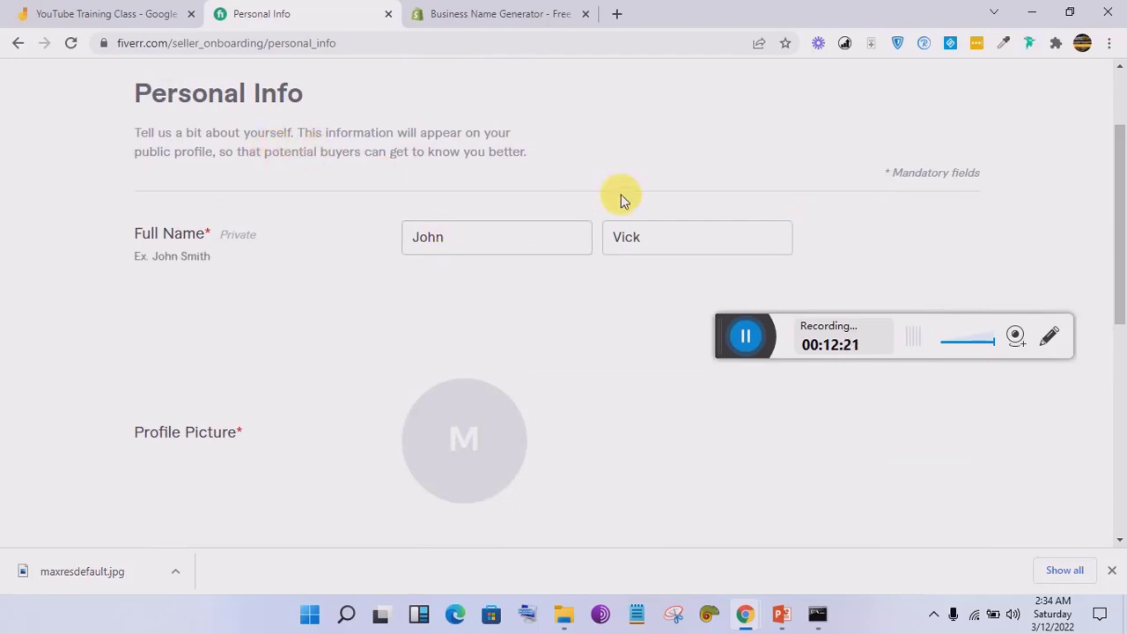
{"action": "left_click_drag", "start_coordinate": [1122, 141], "coordinate": [1120, 176]}
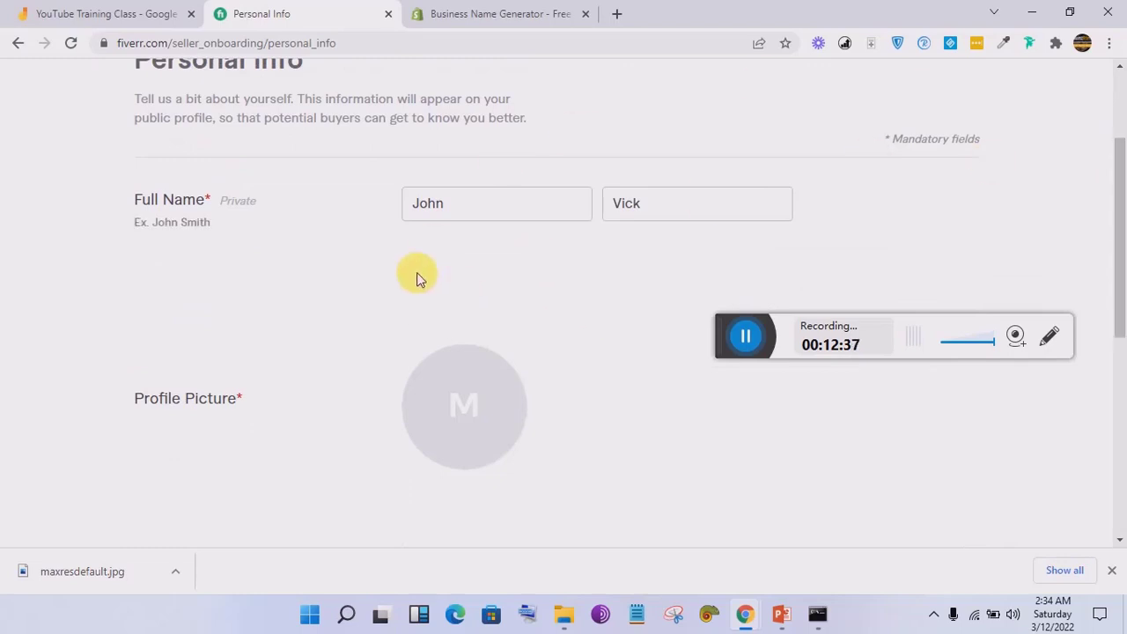
Step: Open Fiverr's 'Activate Your New Account' email from the Gmail inbox
{"action": "mouse_move", "coordinate": [746, 621]}
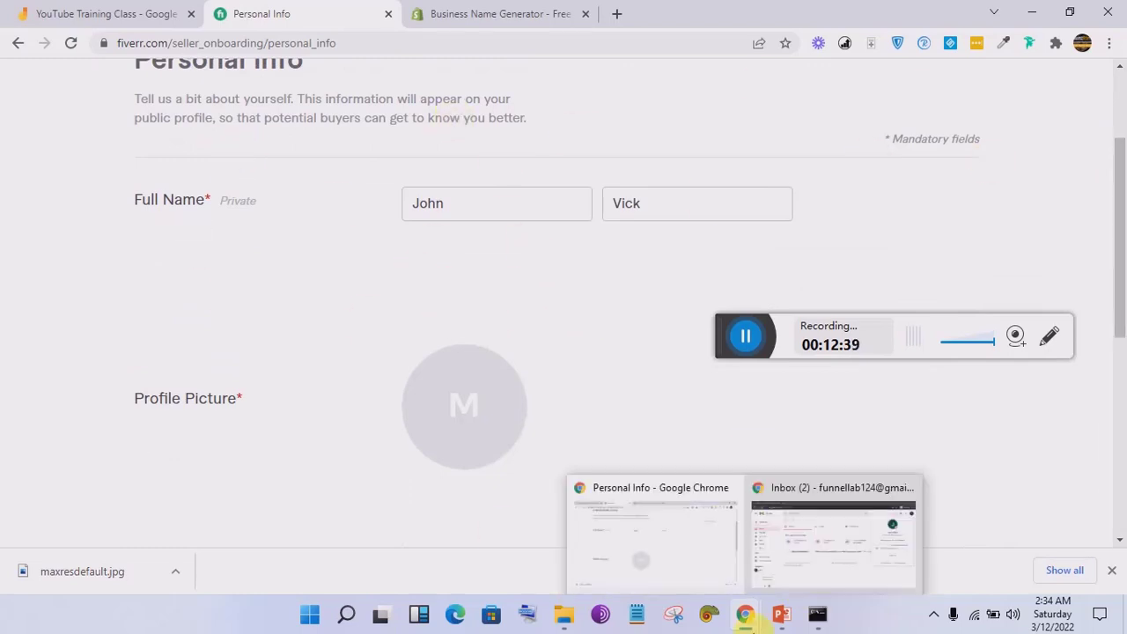
{"action": "left_click", "coordinate": [812, 553]}
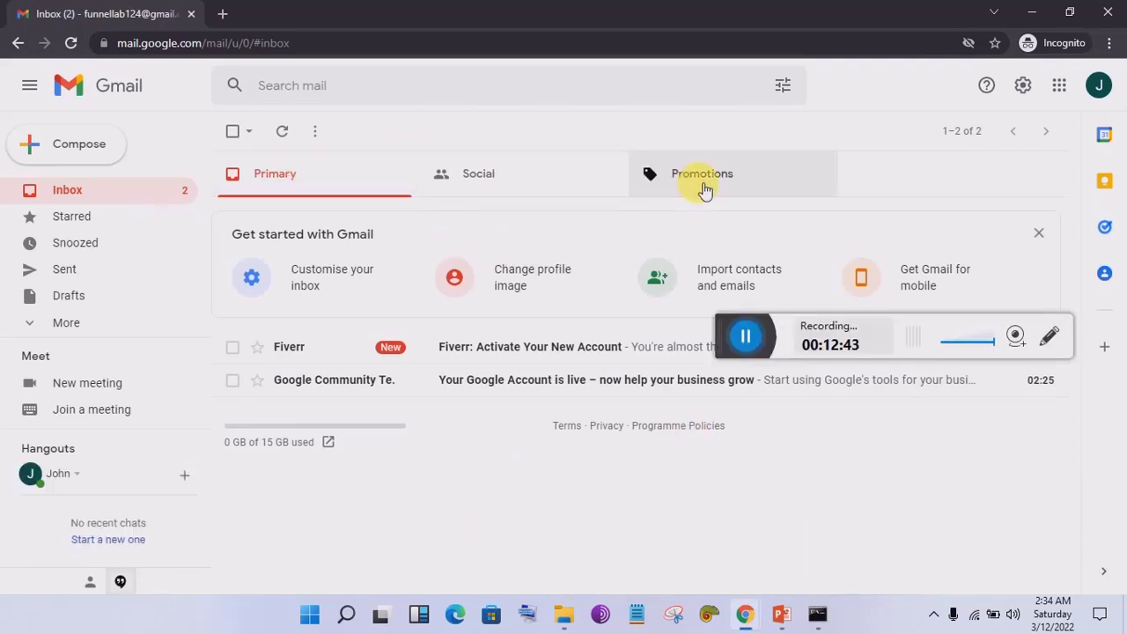
{"action": "left_click", "coordinate": [703, 186]}
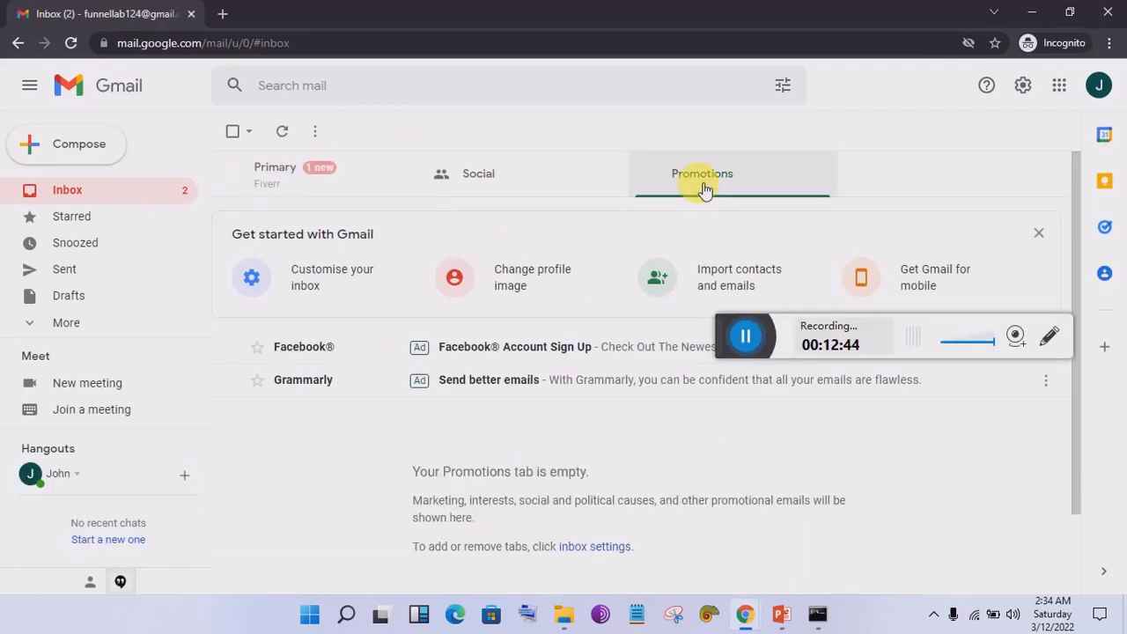
{"action": "left_click", "coordinate": [320, 180]}
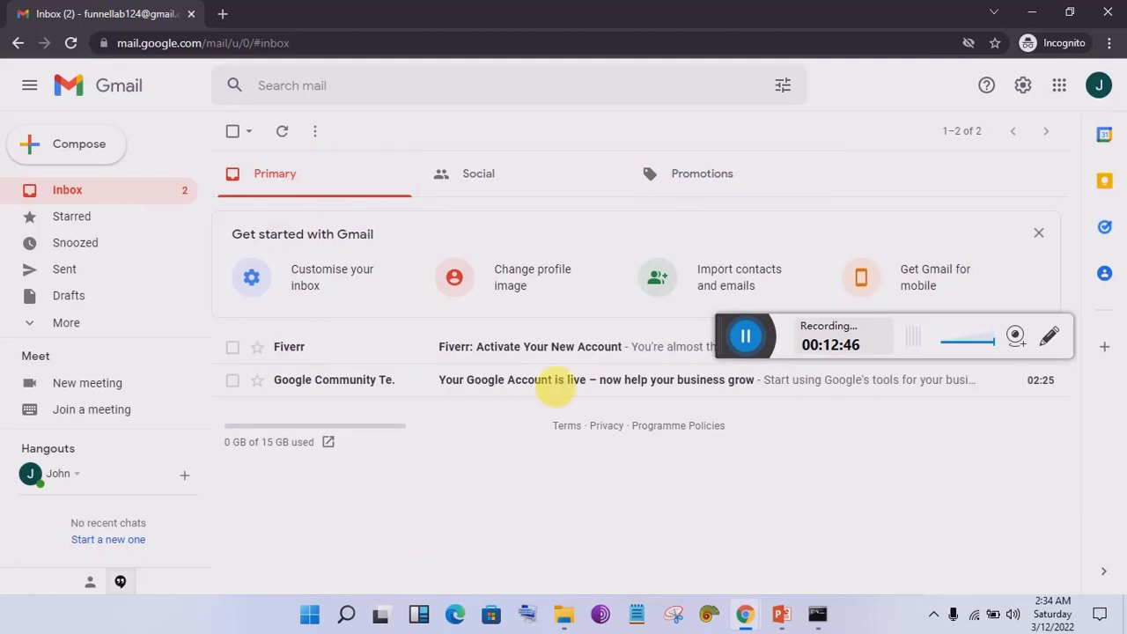
{"action": "left_click", "coordinate": [502, 356]}
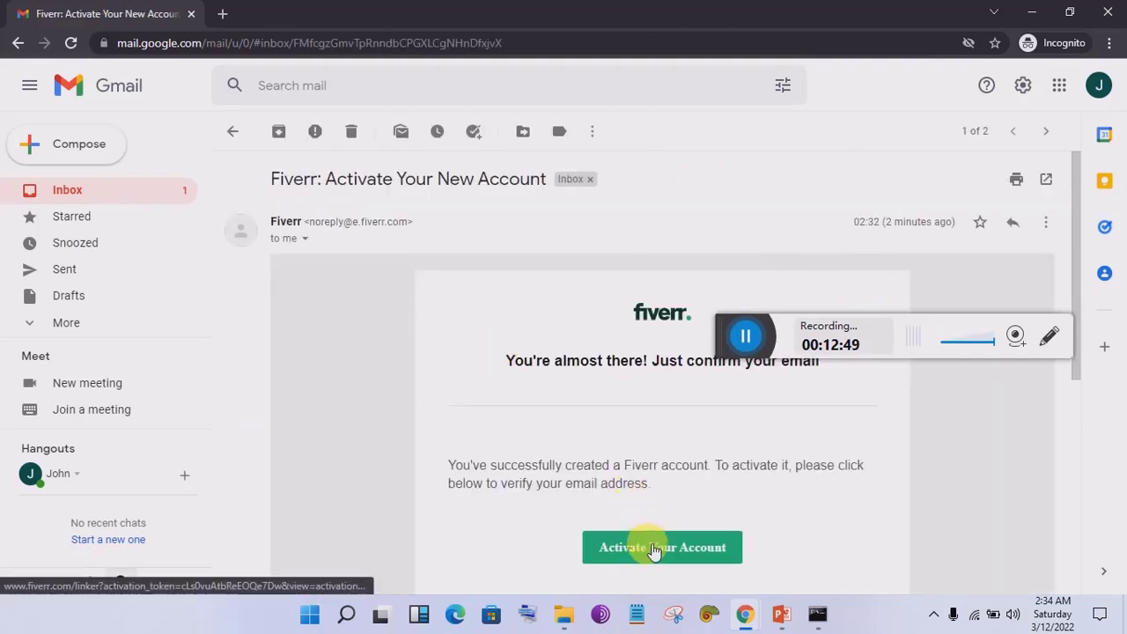
Step: Copy the Activate Your Account link address and return to the Chrome window with Fiverr
{"action": "right_click", "coordinate": [654, 552]}
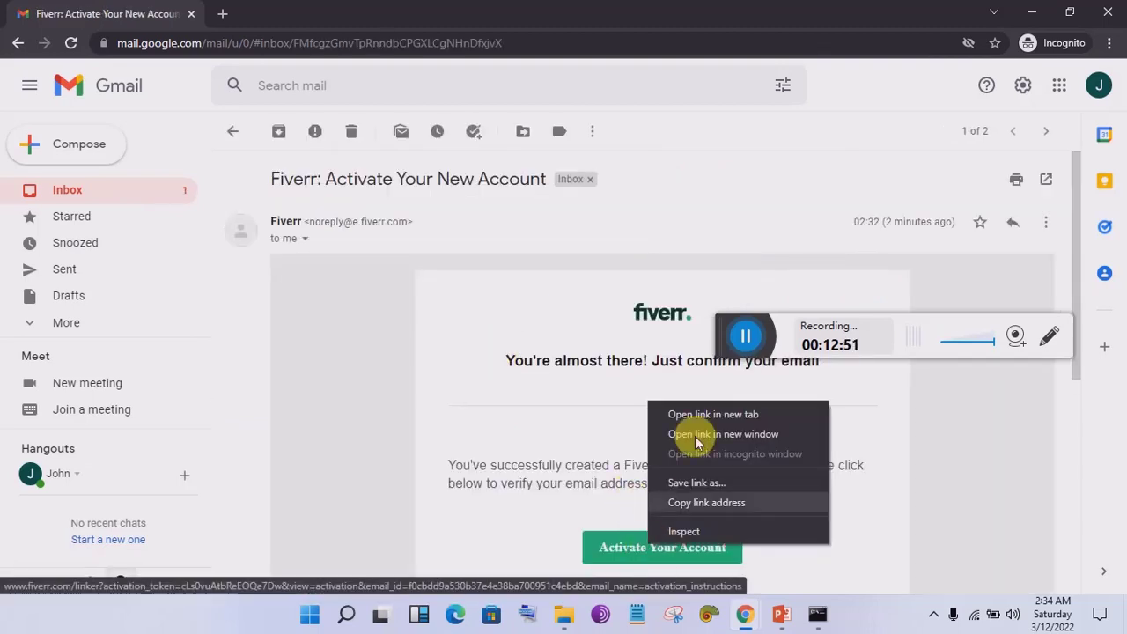
{"action": "left_click", "coordinate": [719, 503]}
{"action": "mouse_move", "coordinate": [745, 613]}
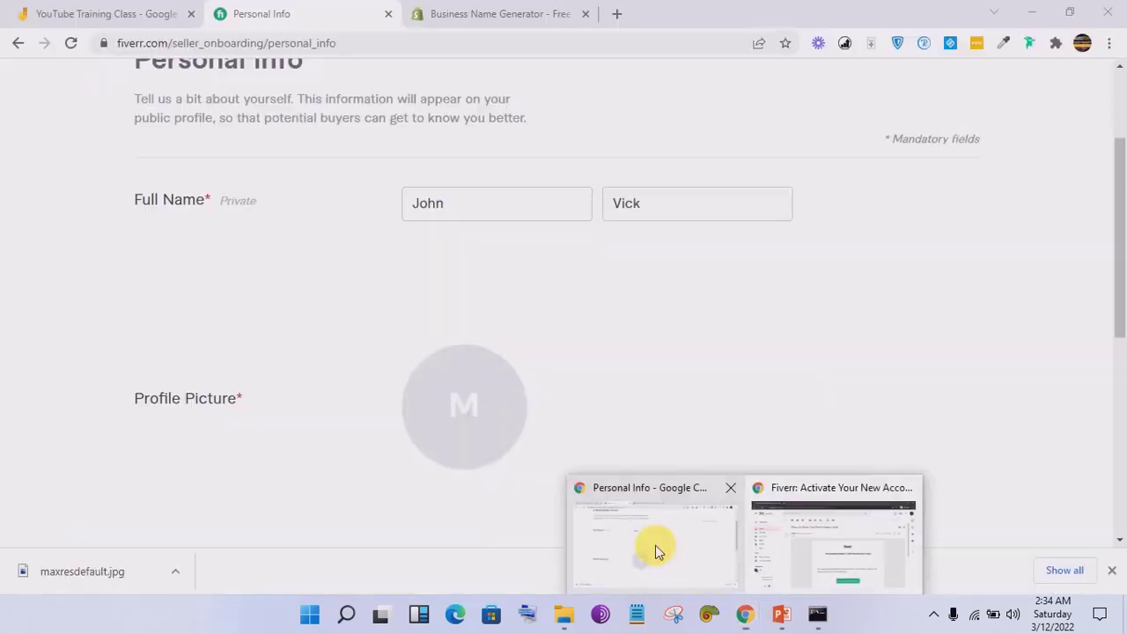
{"action": "left_click", "coordinate": [655, 545]}
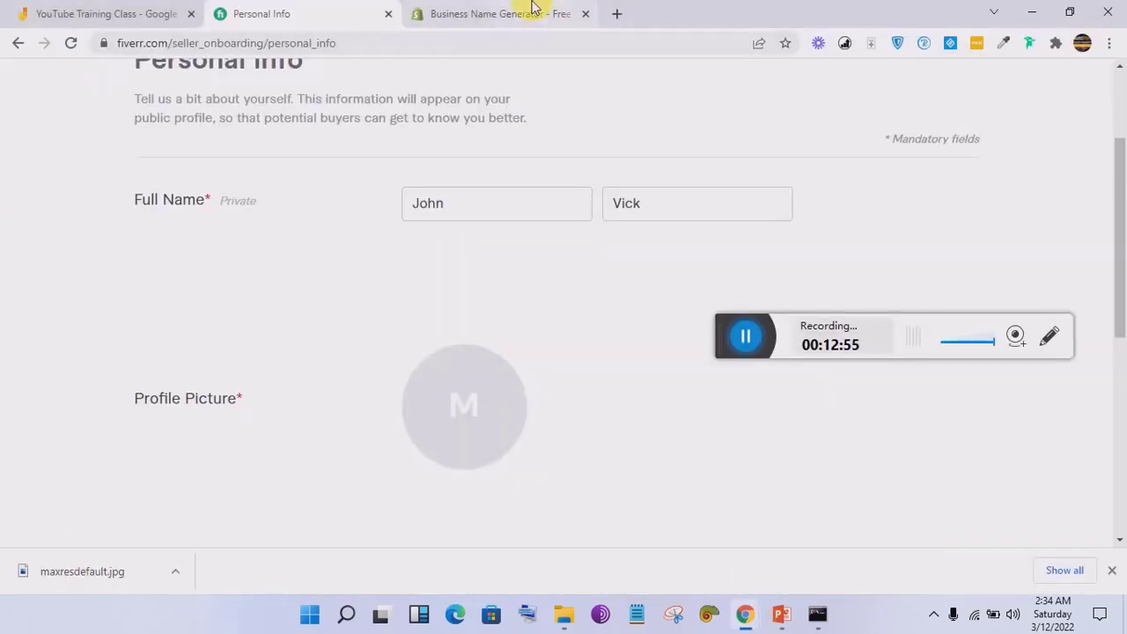
Step: Paste the activation link into the Business Name Generator tab's address bar and load it
{"action": "left_click", "coordinate": [519, 13]}
{"action": "left_click", "coordinate": [489, 42]}
{"action": "key", "text": "ctrl+v"}
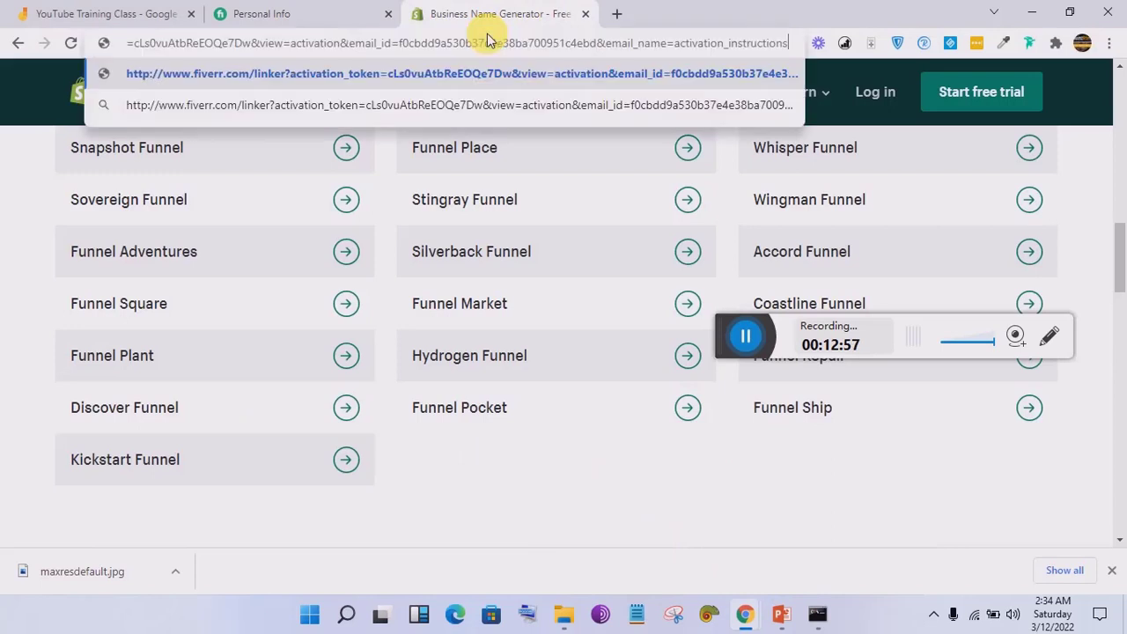
{"action": "key", "text": "Return"}
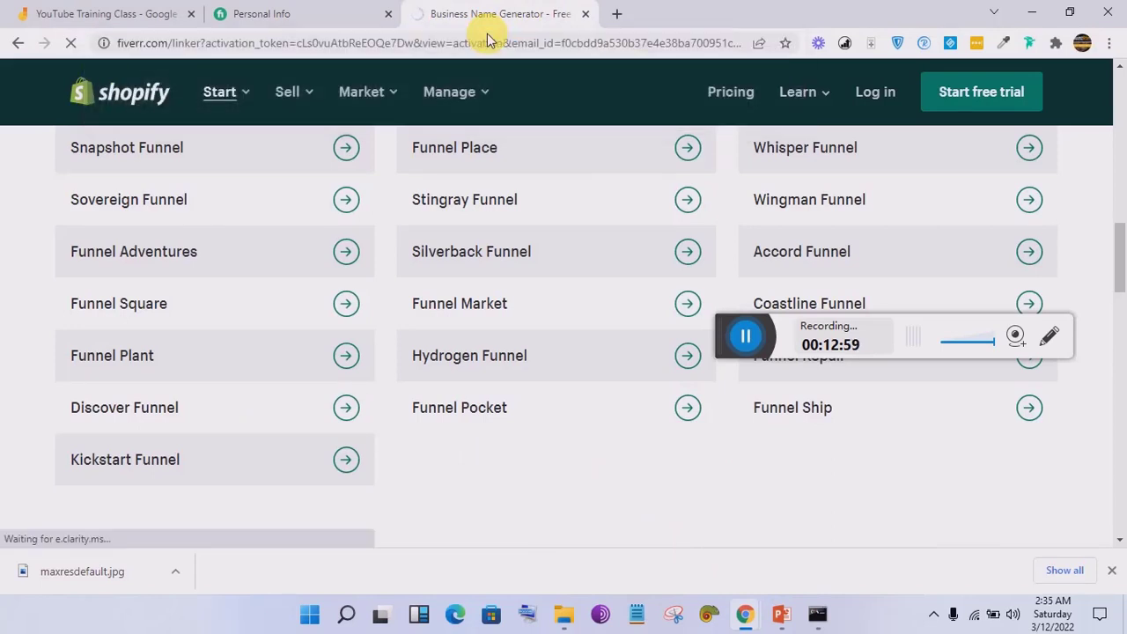
{"action": "left_click", "coordinate": [317, 9]}
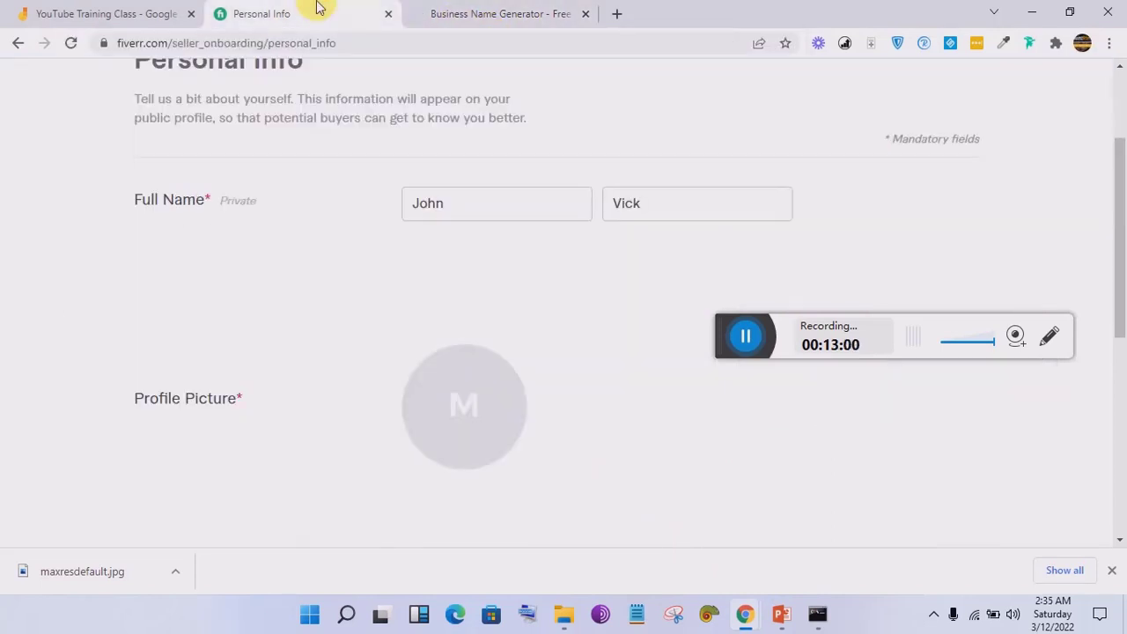
{"action": "left_click", "coordinate": [482, 8]}
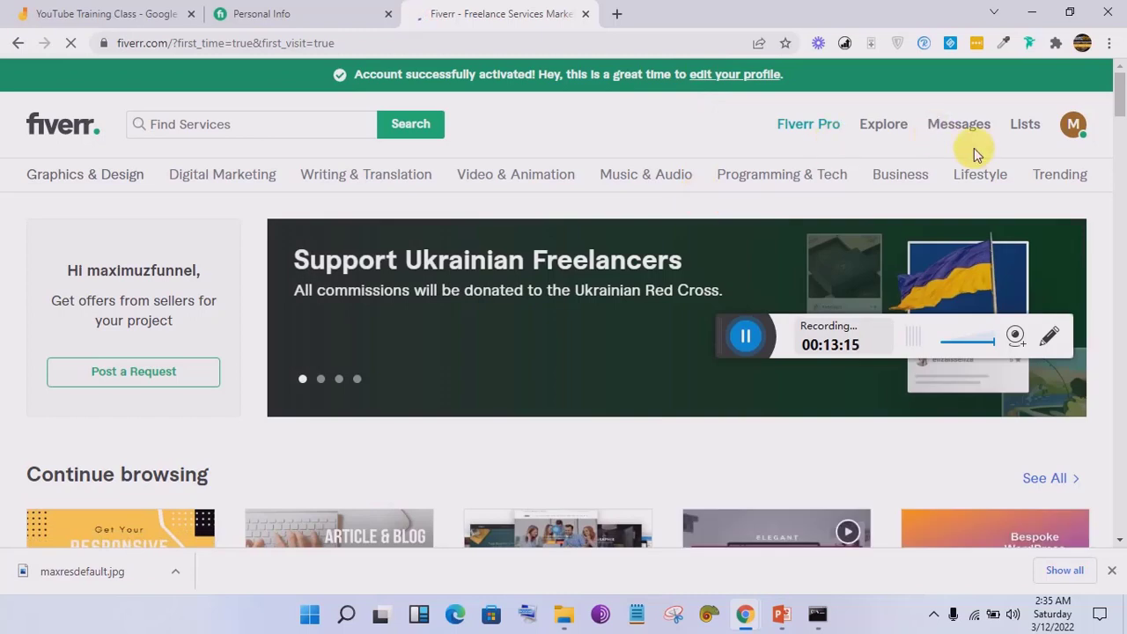
Step: Return to the Personal Info form and scroll to the Profile Picture circle
{"action": "left_click", "coordinate": [1074, 132]}
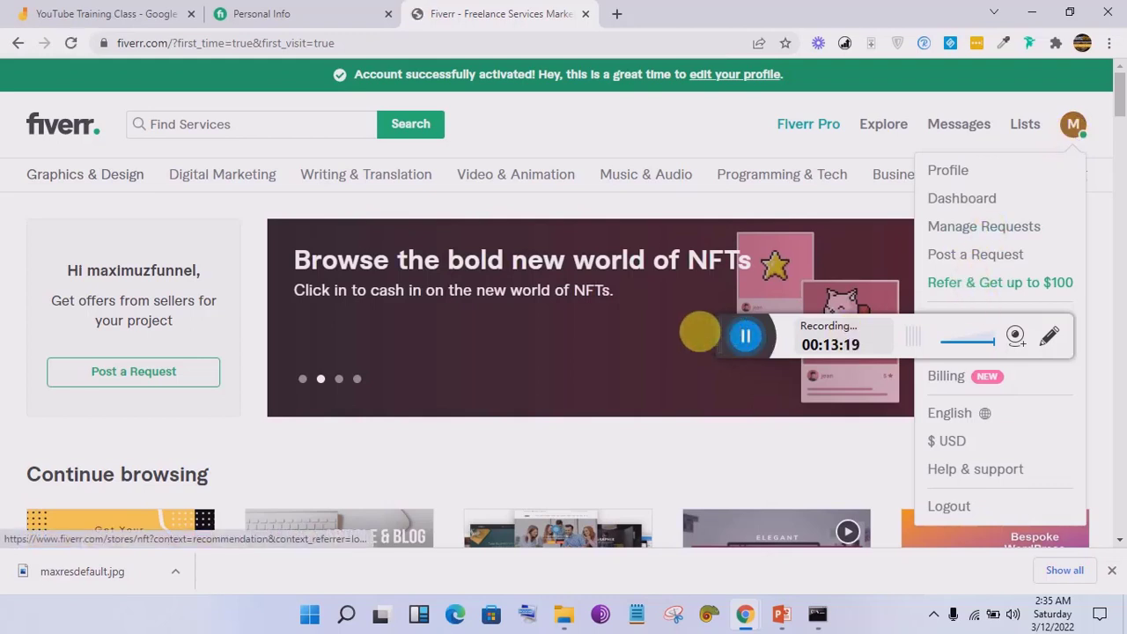
{"action": "left_click_drag", "start_coordinate": [727, 339], "coordinate": [523, 417]}
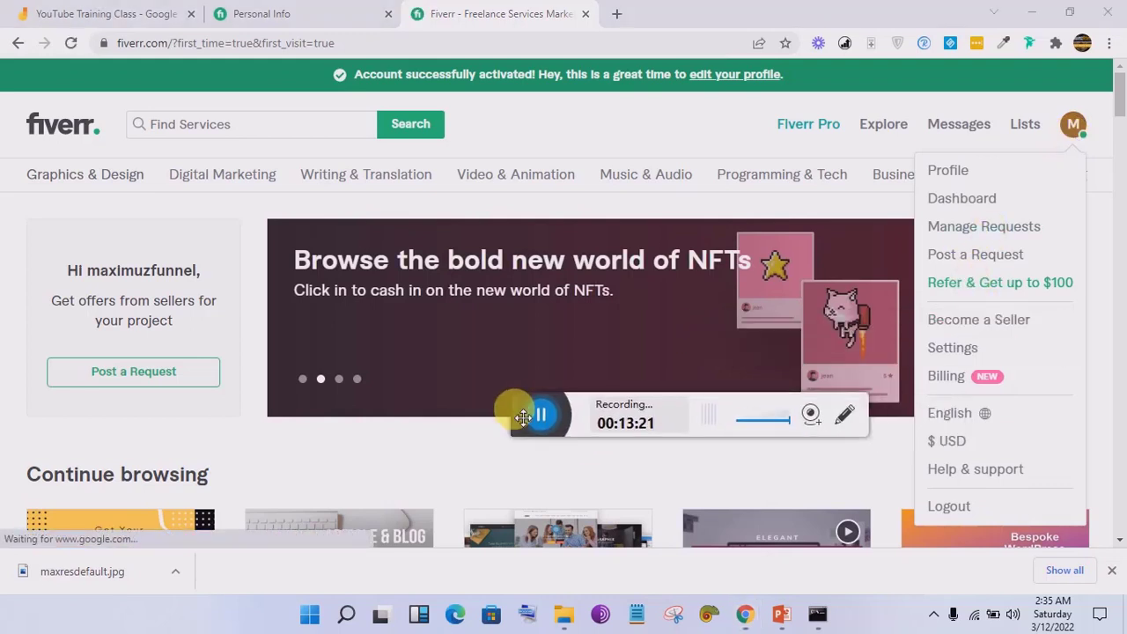
{"action": "left_click", "coordinate": [315, 11]}
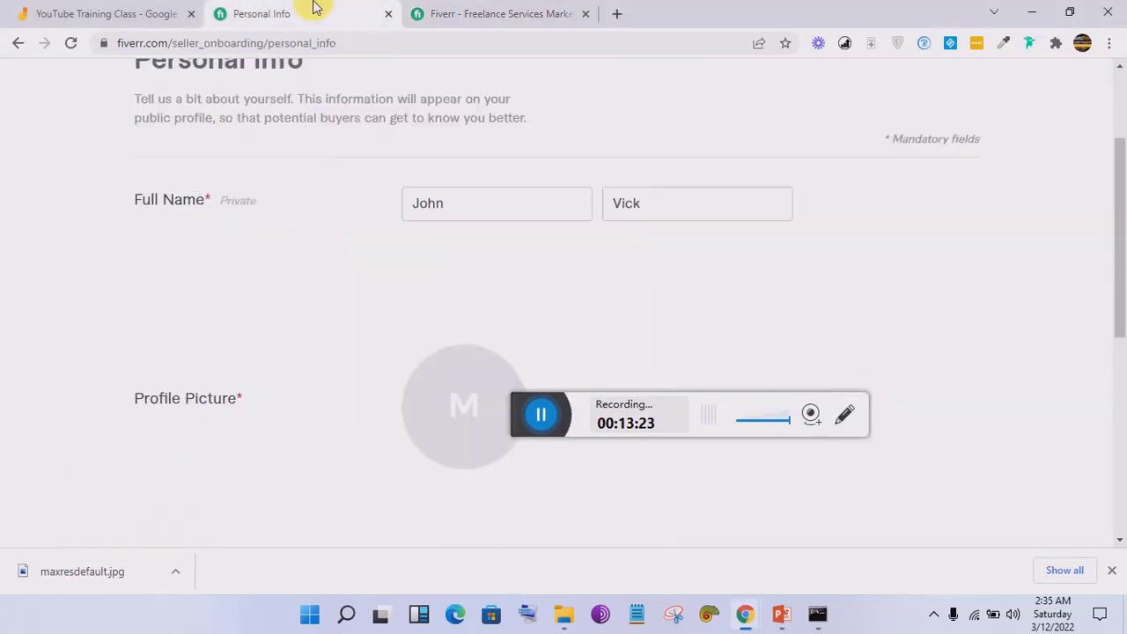
{"action": "left_click_drag", "start_coordinate": [1123, 185], "coordinate": [1123, 270]}
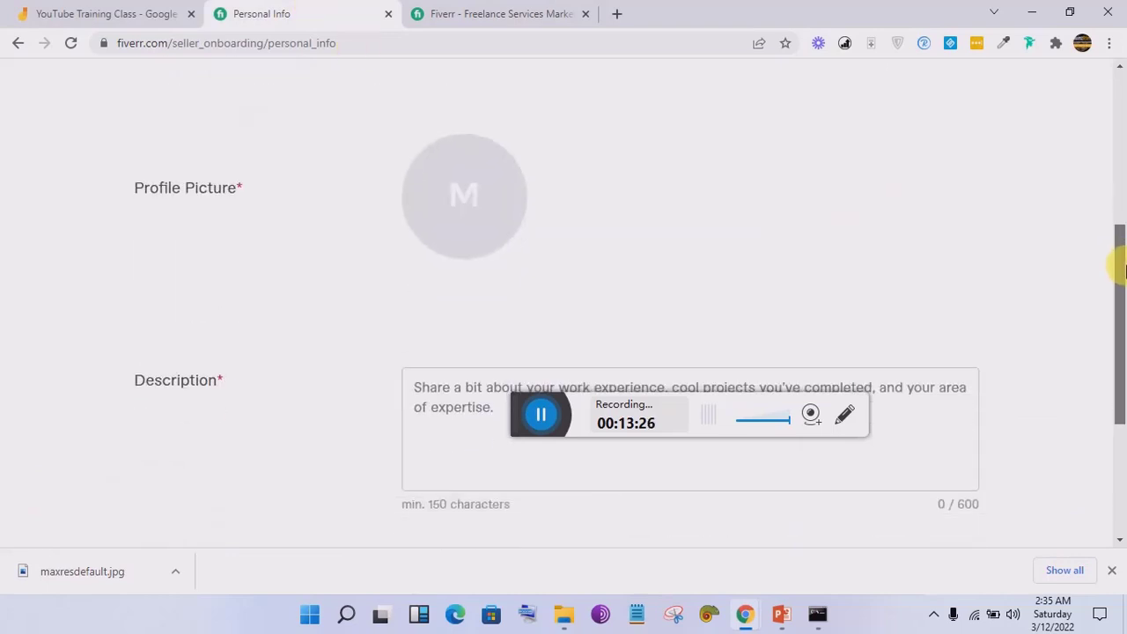
Step: Pick the photo file from the Desktop folder as the profile picture
{"action": "left_click", "coordinate": [491, 201]}
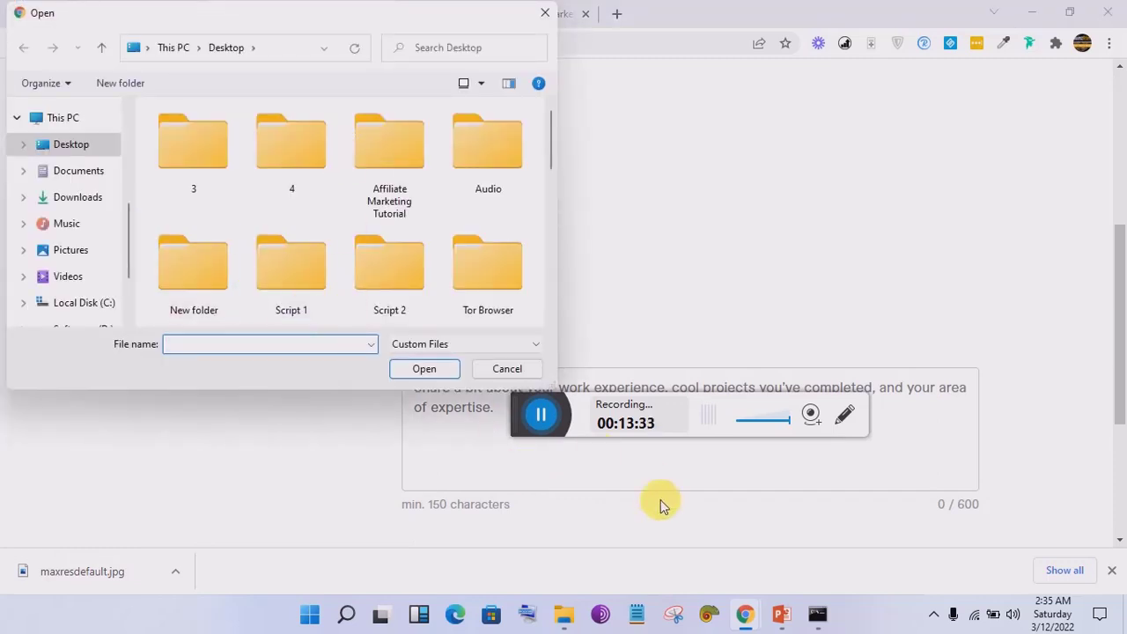
{"action": "left_click", "coordinate": [544, 420]}
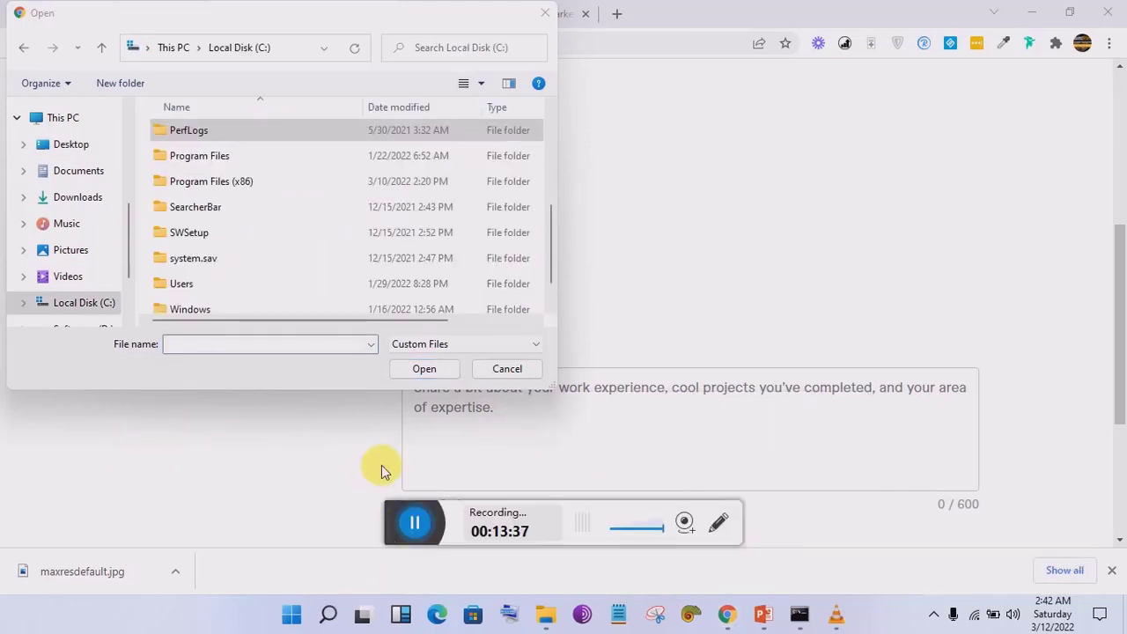
{"action": "left_click_drag", "start_coordinate": [414, 524], "coordinate": [527, 553]}
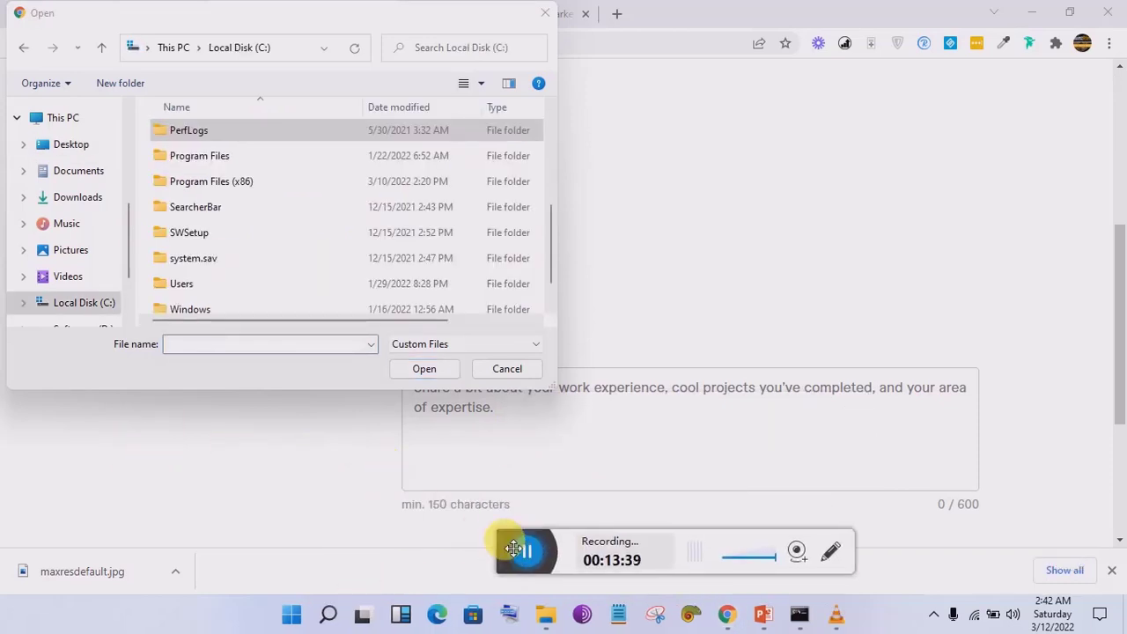
{"action": "left_click", "coordinate": [97, 152]}
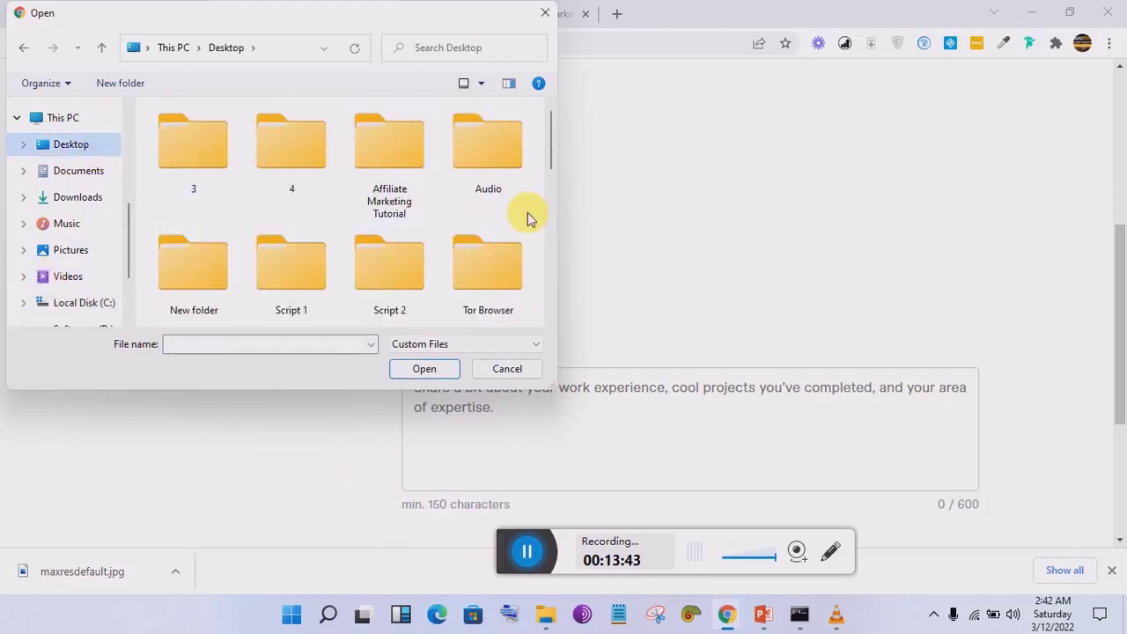
{"action": "left_click_drag", "start_coordinate": [548, 155], "coordinate": [537, 226]}
{"action": "double_click", "coordinate": [375, 290]}
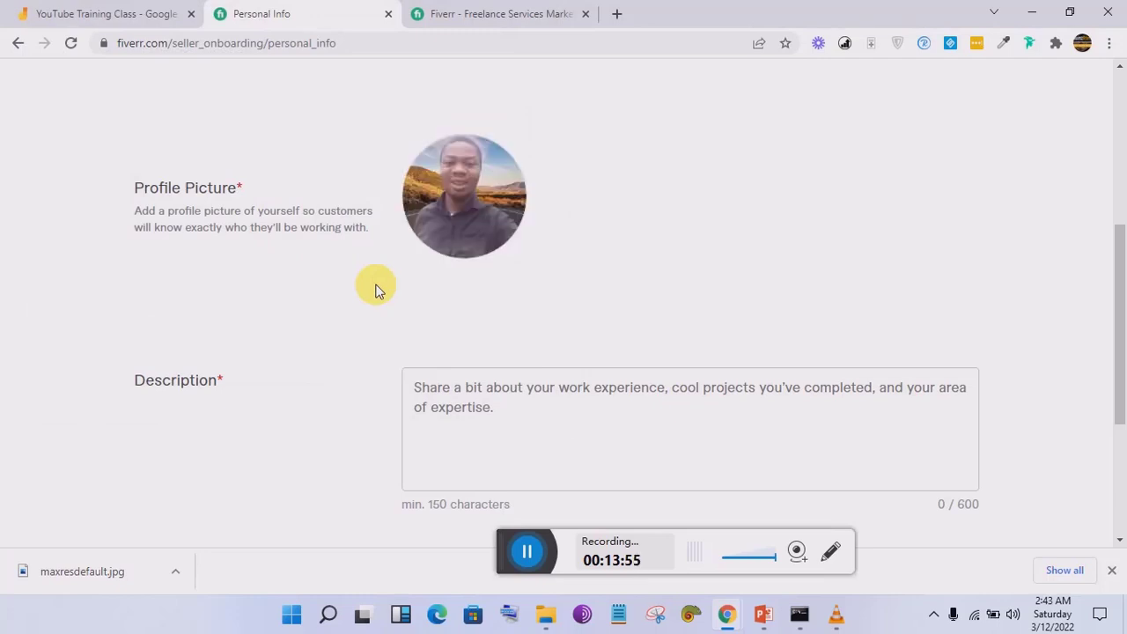
{"action": "left_click_drag", "start_coordinate": [1119, 239], "coordinate": [1119, 291]}
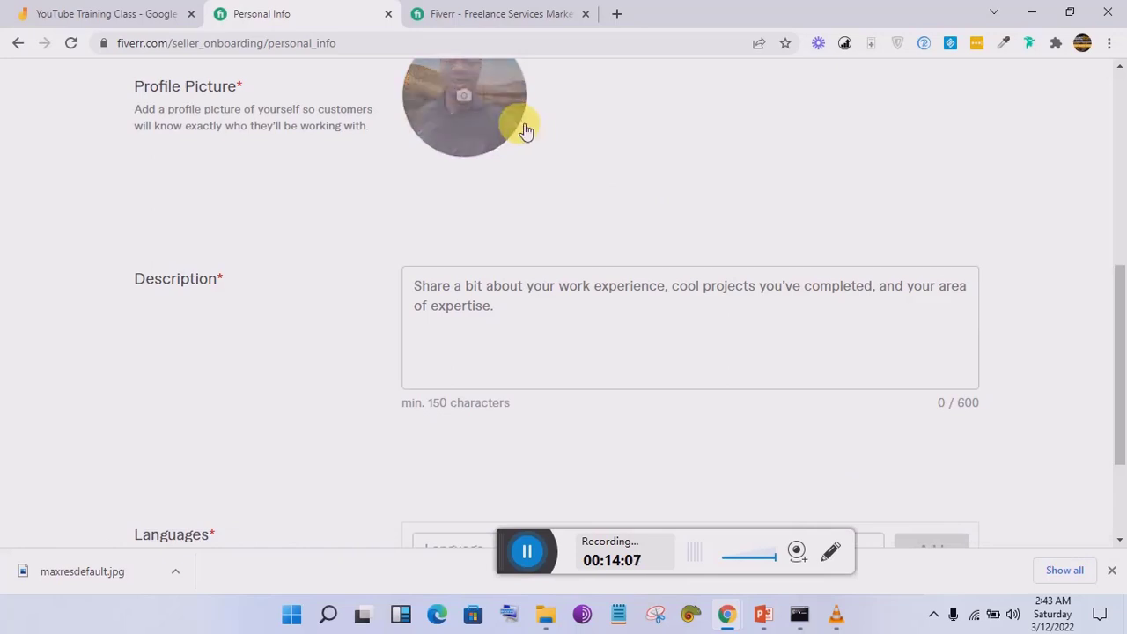
{"action": "mouse_move", "coordinate": [524, 130]}
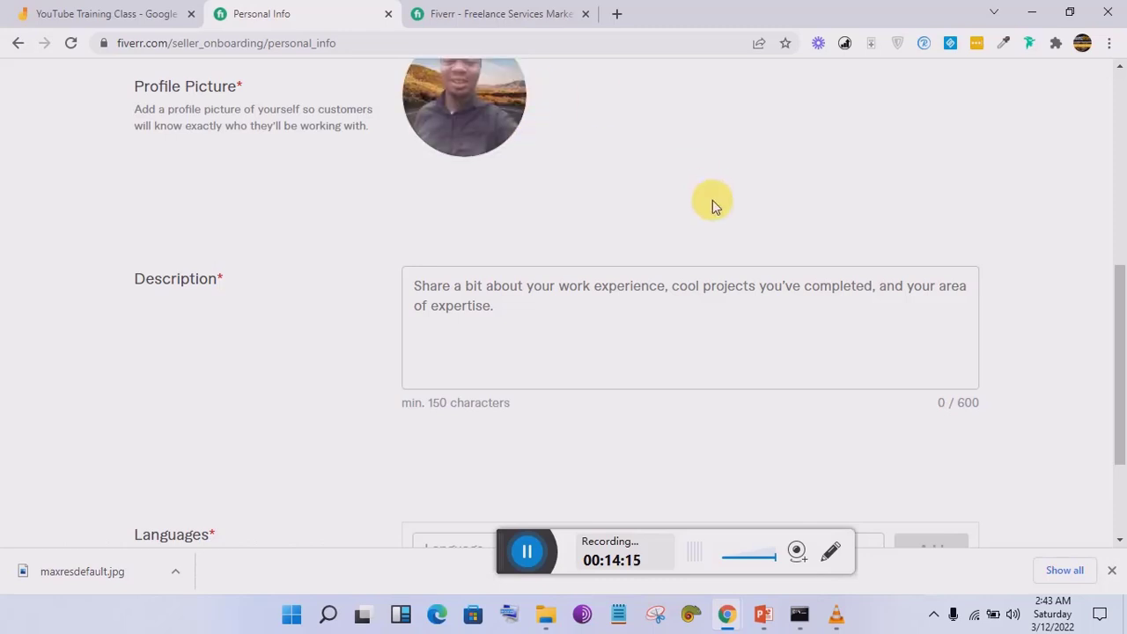
{"action": "left_click_drag", "start_coordinate": [1122, 322], "coordinate": [1120, 232]}
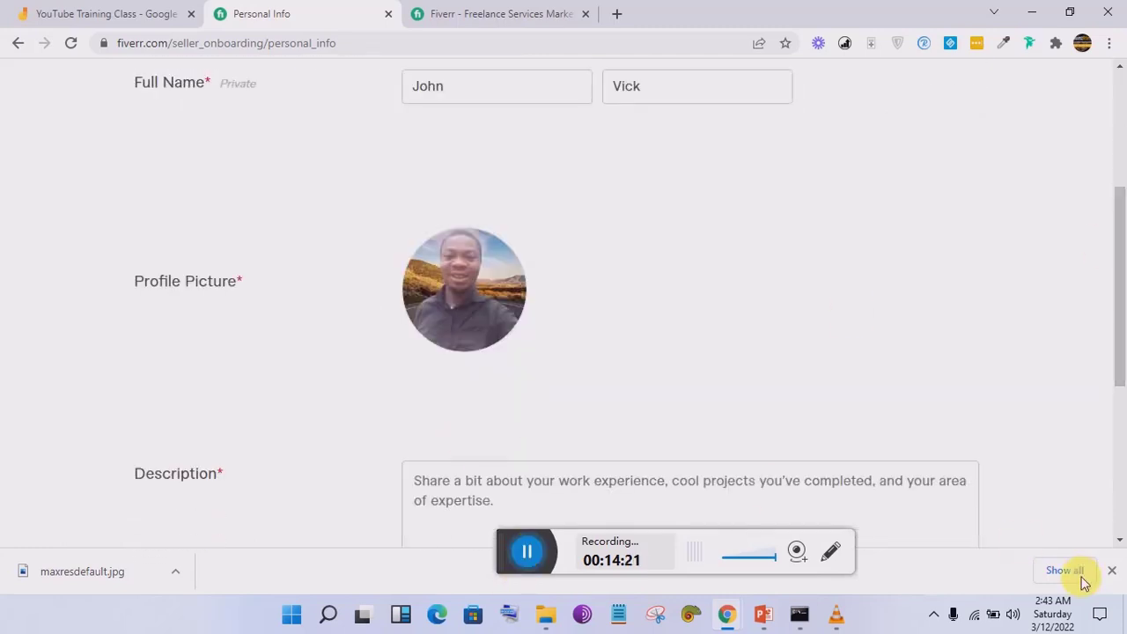
{"action": "left_click", "coordinate": [527, 553]}
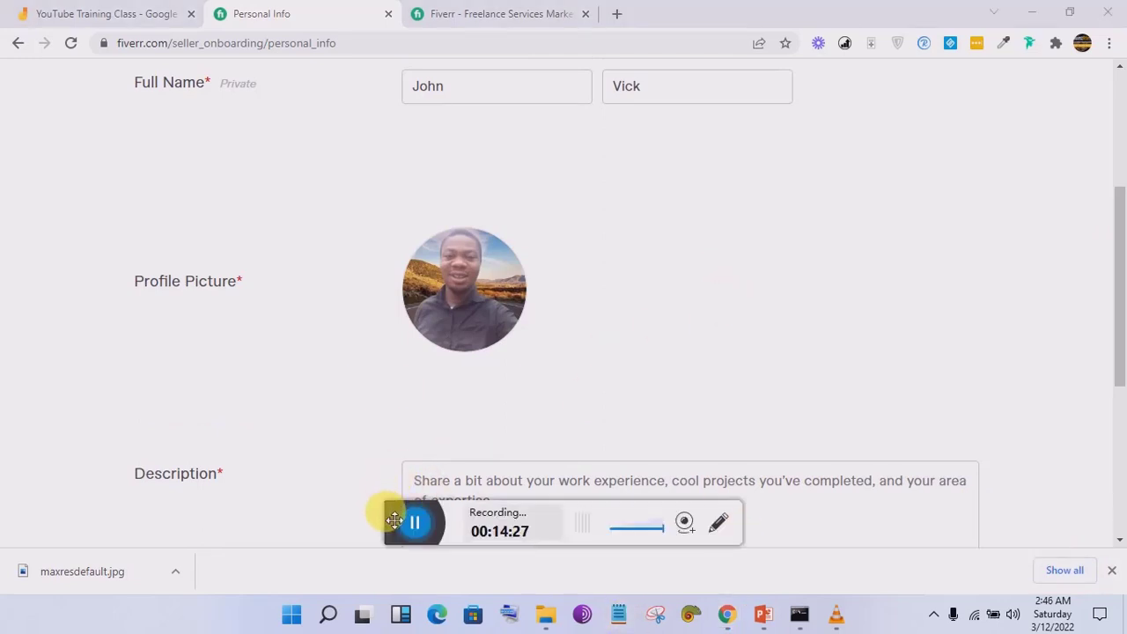
{"action": "left_click_drag", "start_coordinate": [394, 519], "coordinate": [646, 531]}
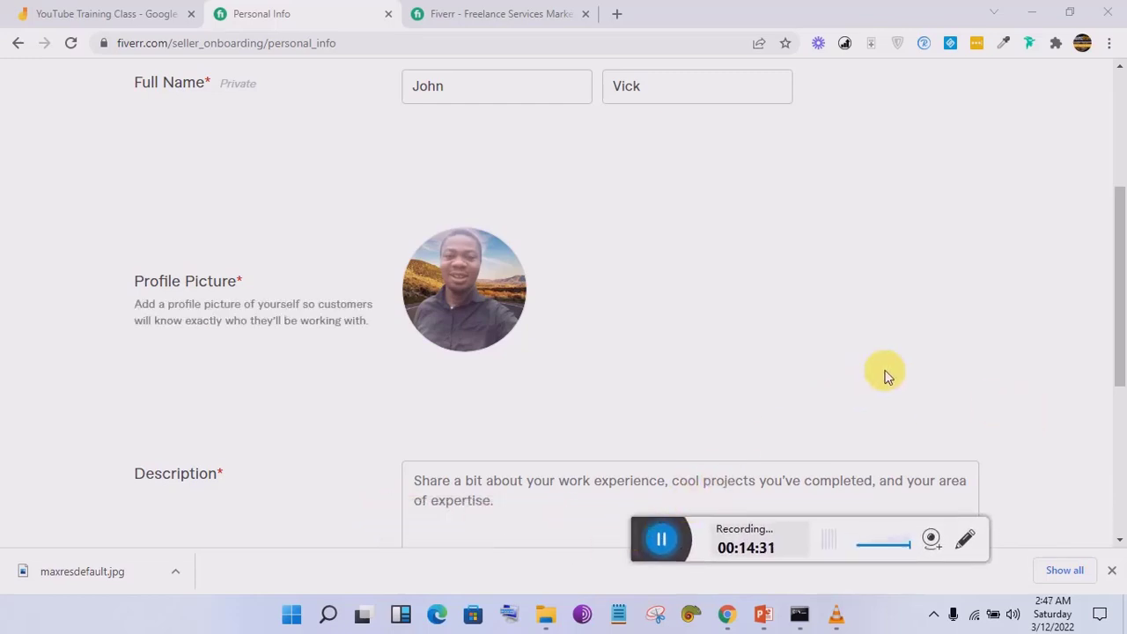
{"action": "left_click_drag", "start_coordinate": [1120, 279], "coordinate": [1119, 252]}
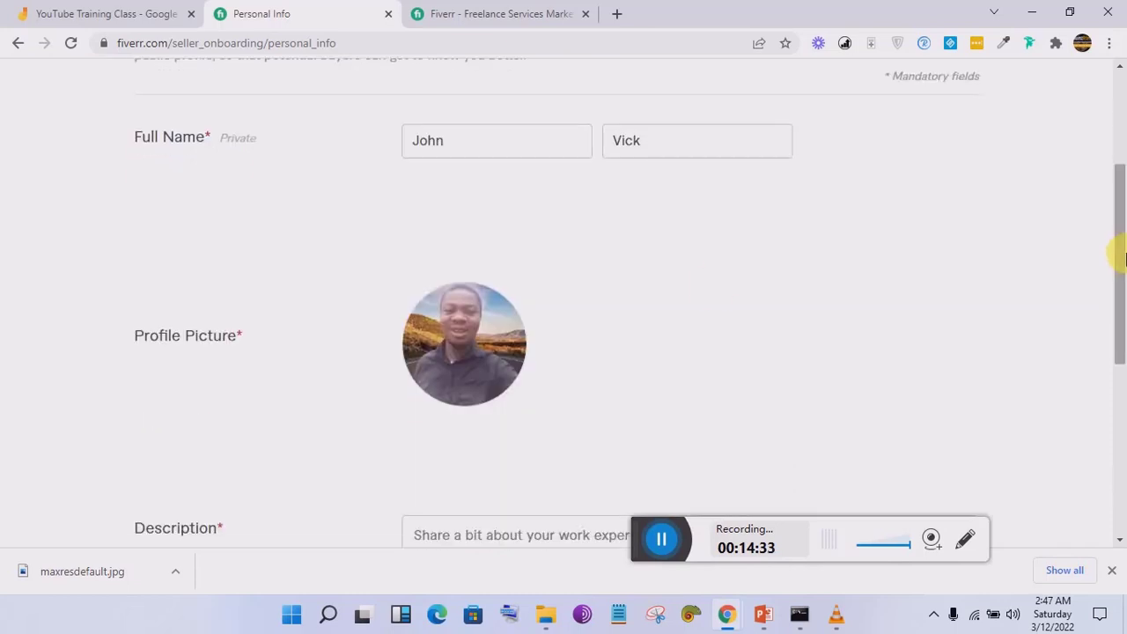
{"action": "left_click", "coordinate": [466, 341]}
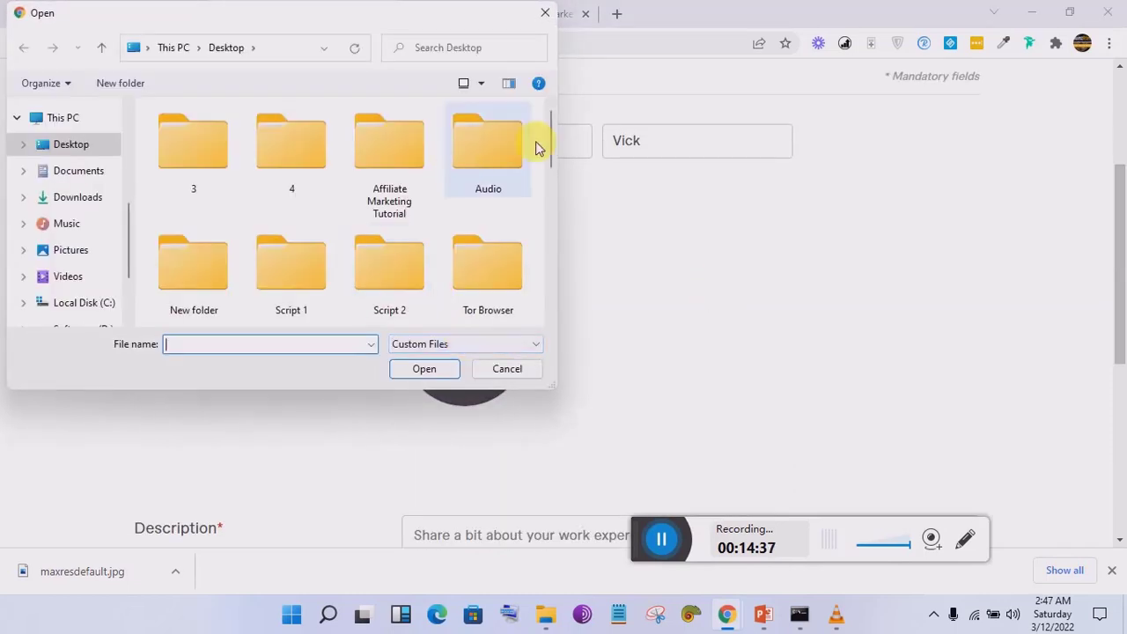
Step: Upload the chosen Desktop photo as the profile picture
{"action": "left_click", "coordinate": [483, 157]}
{"action": "key", "text": "o"}
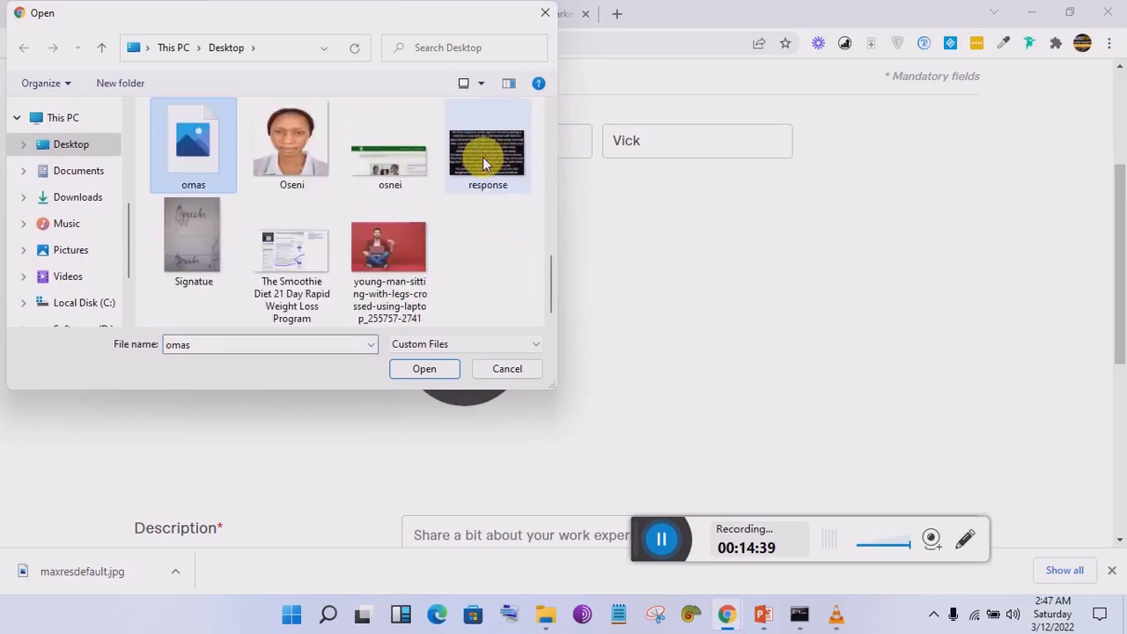
{"action": "key", "text": "Return"}
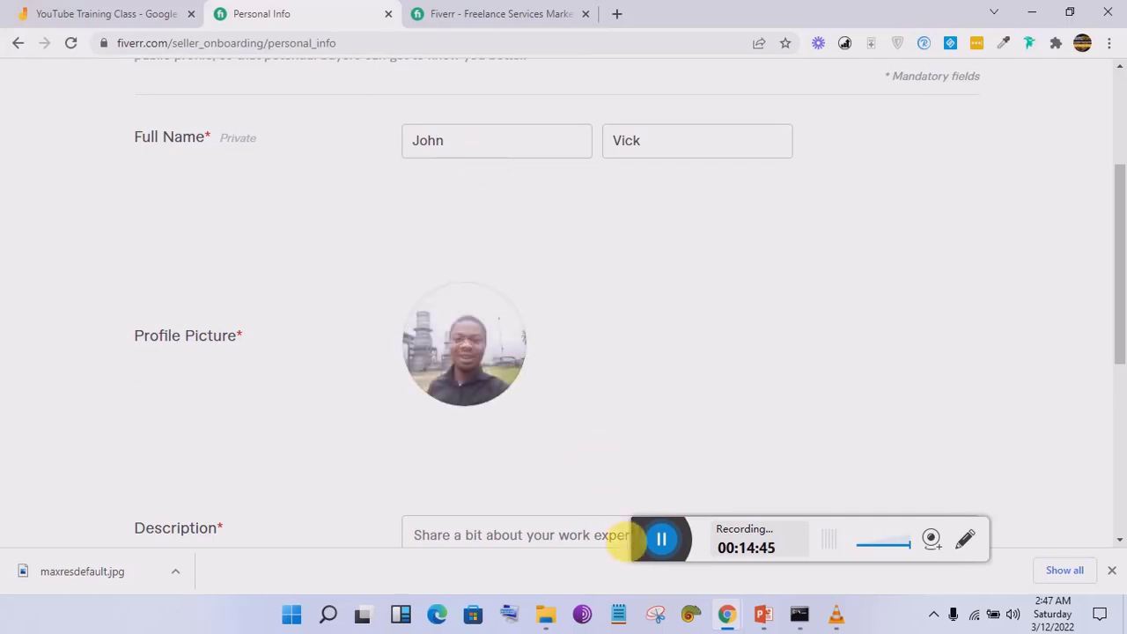
Step: Scroll down the Personal Info page and place the cursor in the empty Description box
{"action": "left_click_drag", "start_coordinate": [644, 541], "coordinate": [612, 431]}
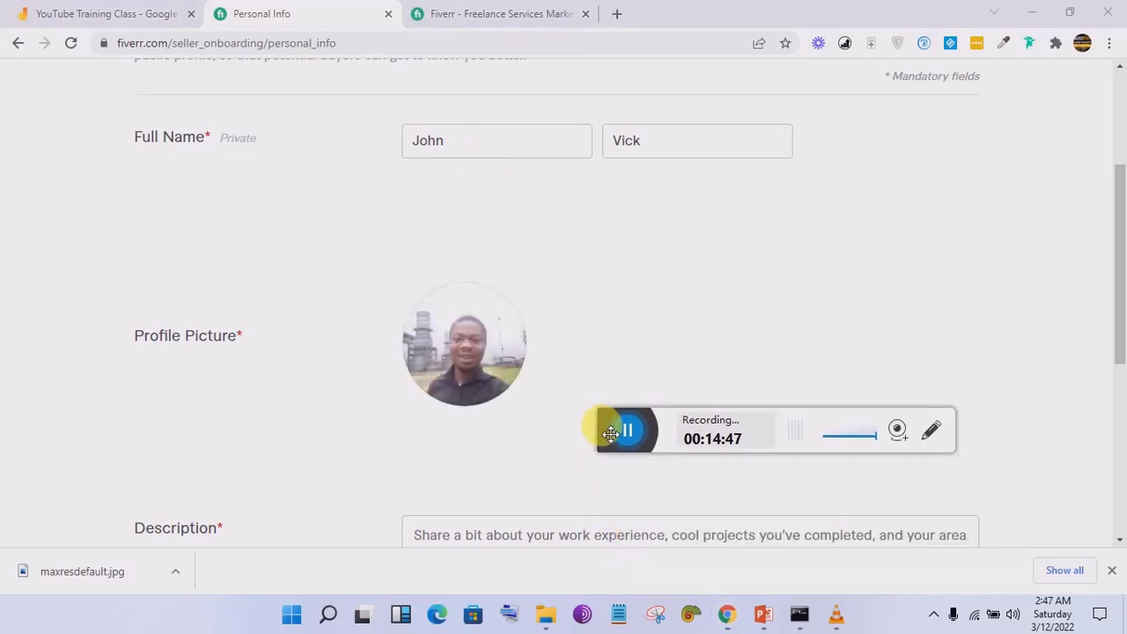
{"action": "left_click_drag", "start_coordinate": [1120, 264], "coordinate": [1115, 385]}
{"action": "left_click", "coordinate": [552, 235]}
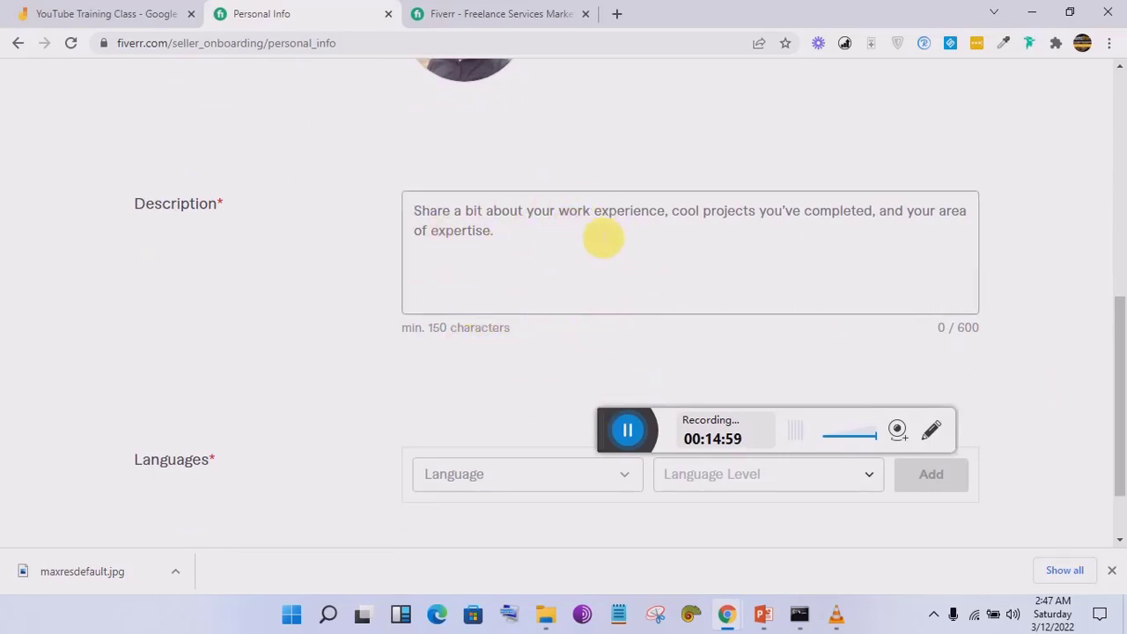
Step: Switch to the other browser tab showing the Fiverr home page
{"action": "left_click_drag", "start_coordinate": [1122, 356], "coordinate": [1118, 441]}
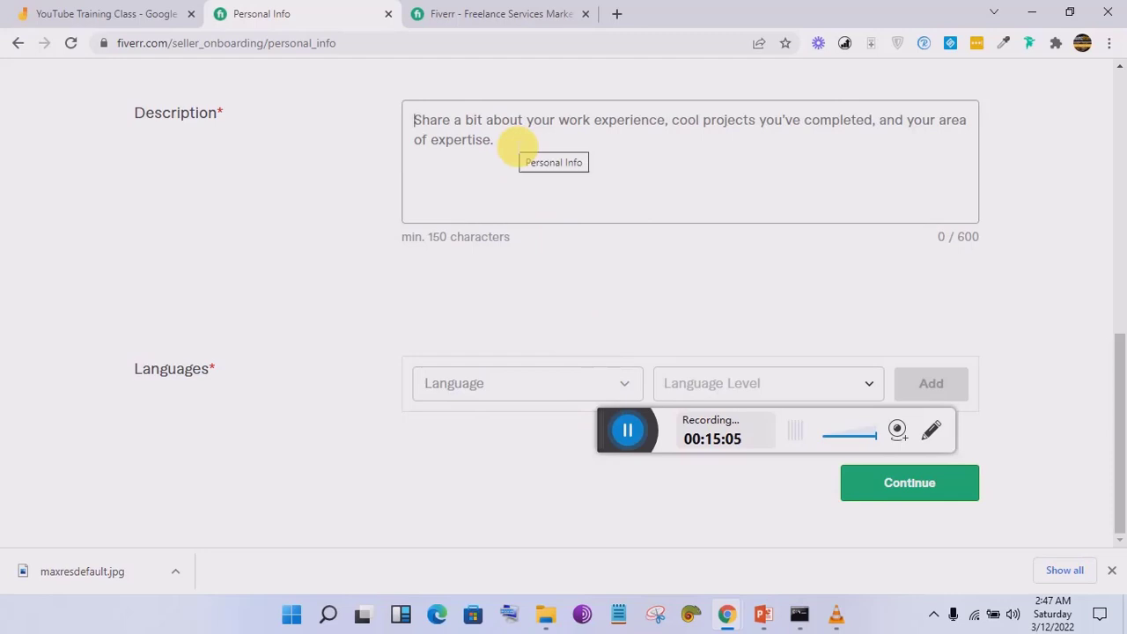
{"action": "left_click", "coordinate": [508, 7]}
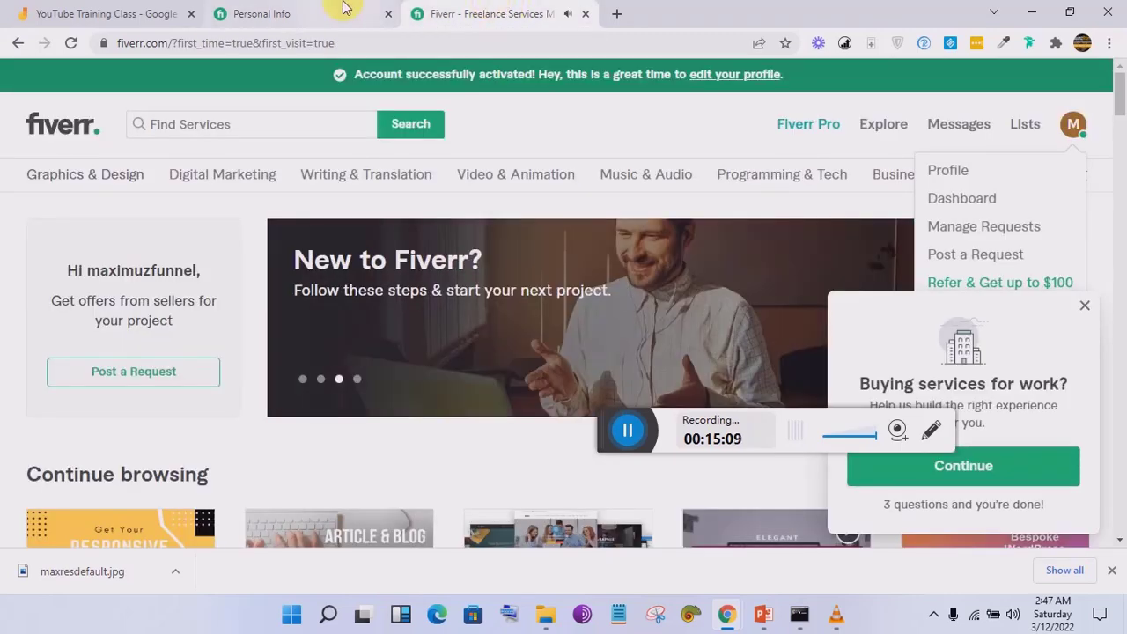
Step: Open and dismiss the avatar profile menu
{"action": "left_click", "coordinate": [1073, 129]}
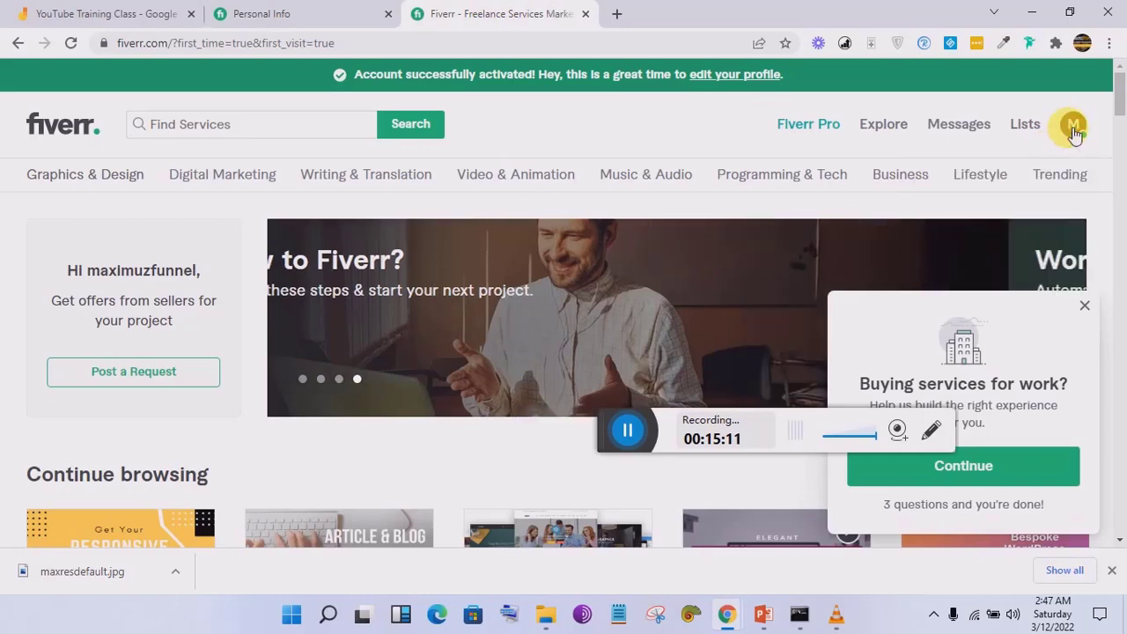
{"action": "left_click", "coordinate": [1070, 132]}
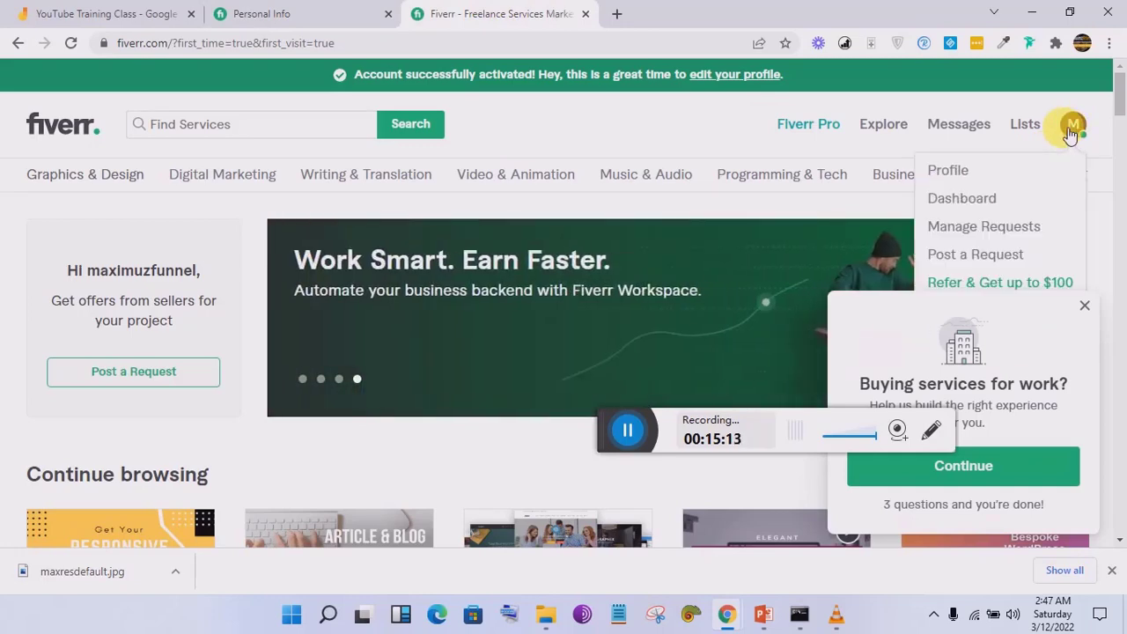
{"action": "left_click", "coordinate": [518, 123]}
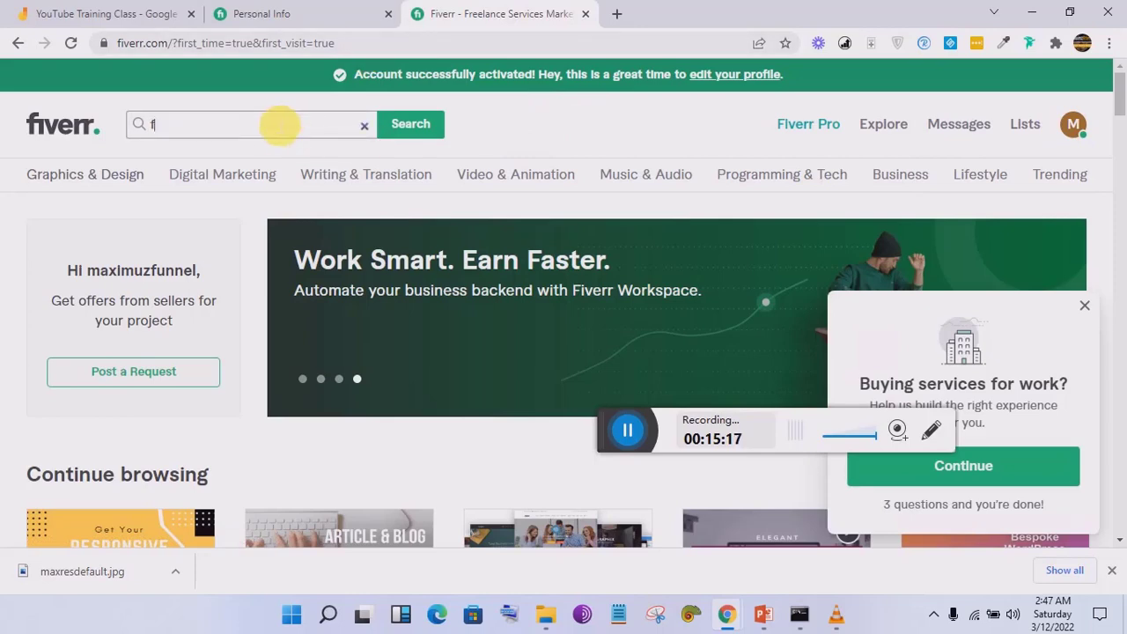
Step: Search services for 'funnel' and pick the 'sales funnel' suggestion
{"action": "left_click", "coordinate": [279, 126]}
{"action": "type", "text": "funnel"}
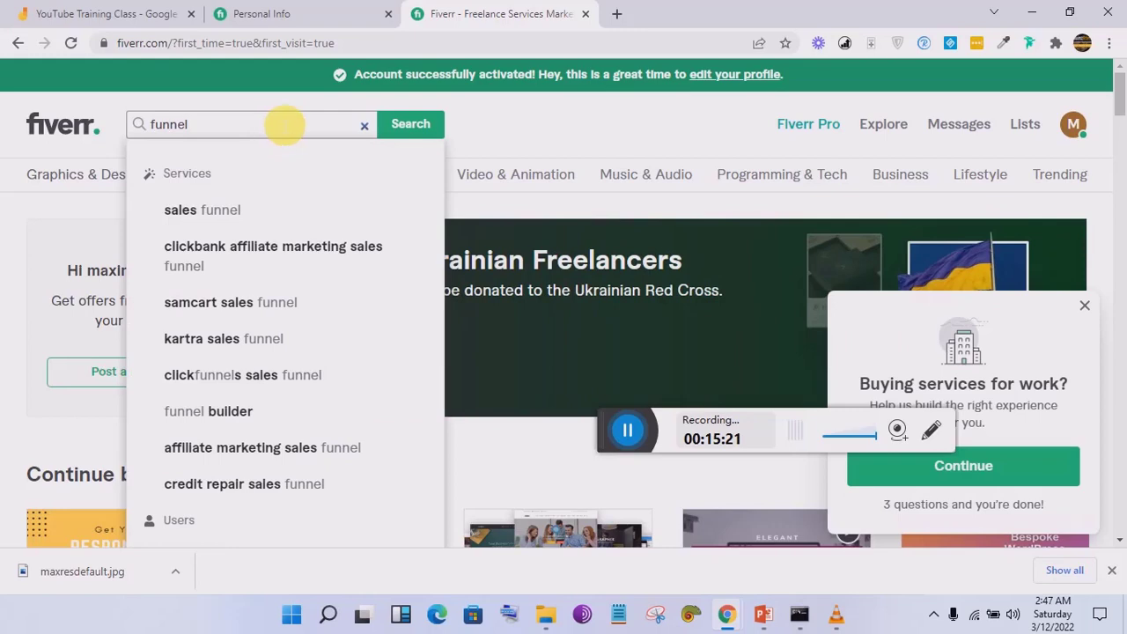
{"action": "left_click", "coordinate": [236, 210]}
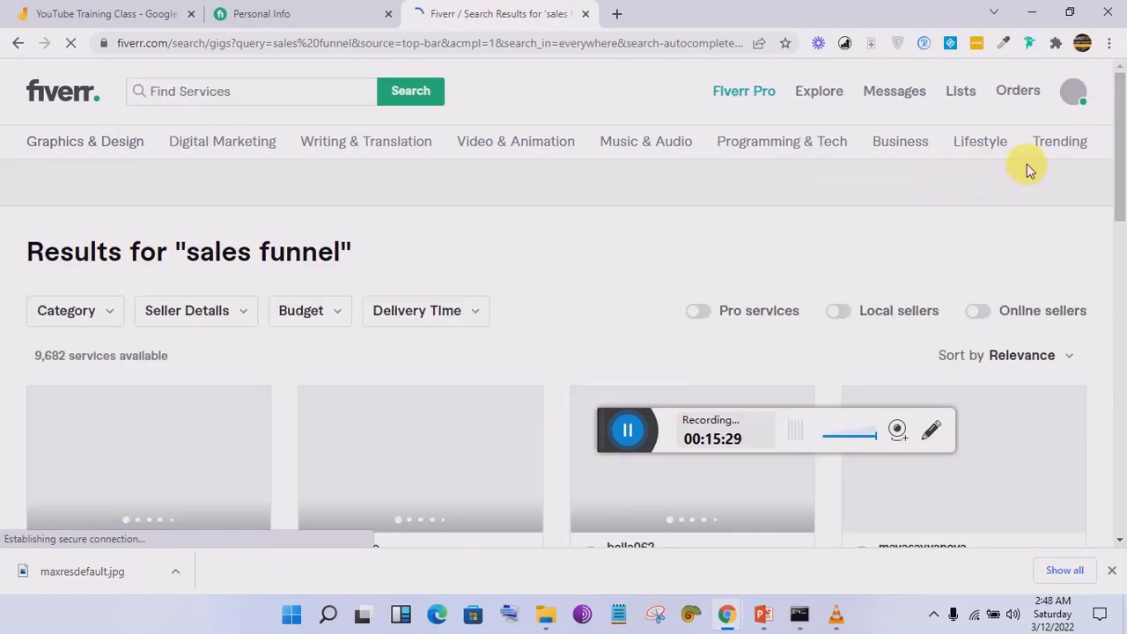
Step: Open the first result, a clickfunnels sales funnel landing page gig, in a new tab
{"action": "left_click_drag", "start_coordinate": [1120, 128], "coordinate": [1118, 216]}
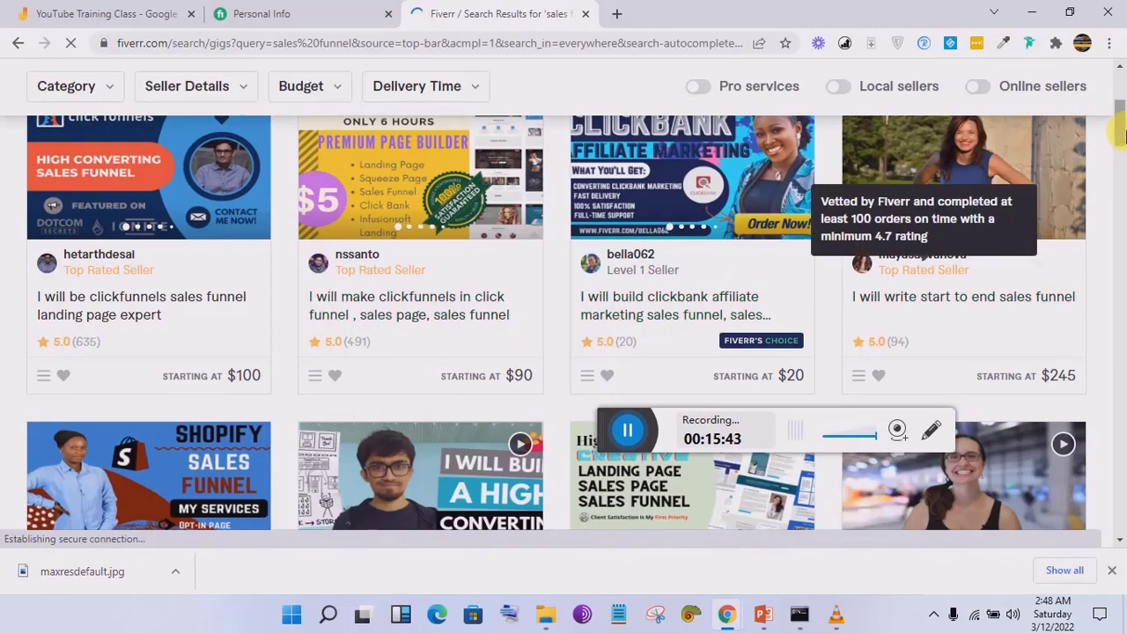
{"action": "left_click_drag", "start_coordinate": [1122, 134], "coordinate": [1121, 171]}
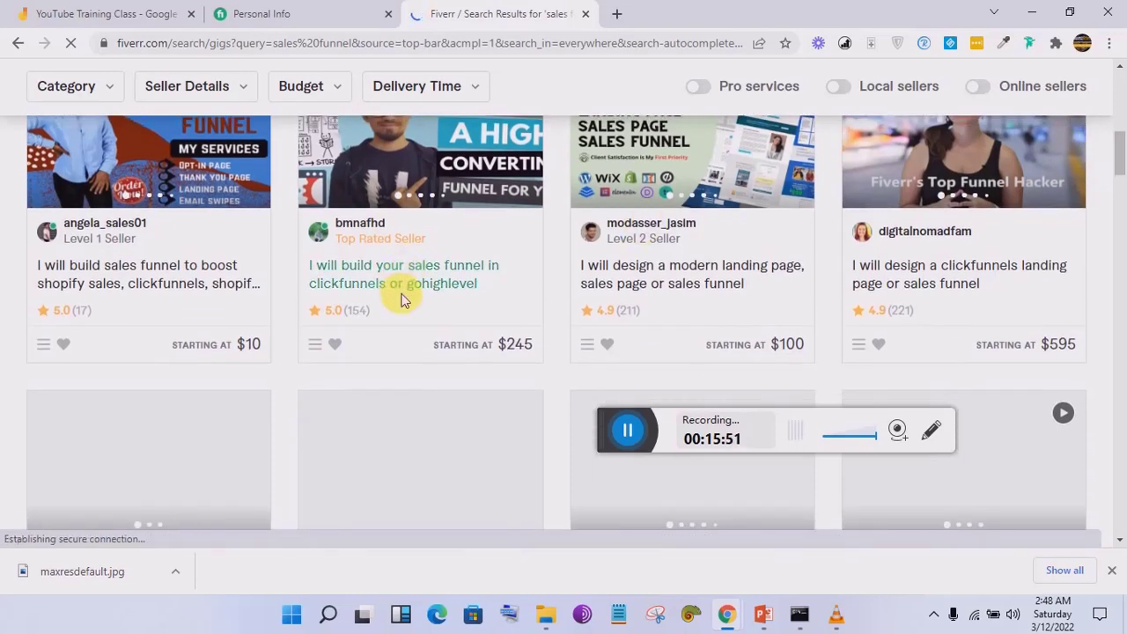
{"action": "left_click_drag", "start_coordinate": [1123, 173], "coordinate": [1124, 132]}
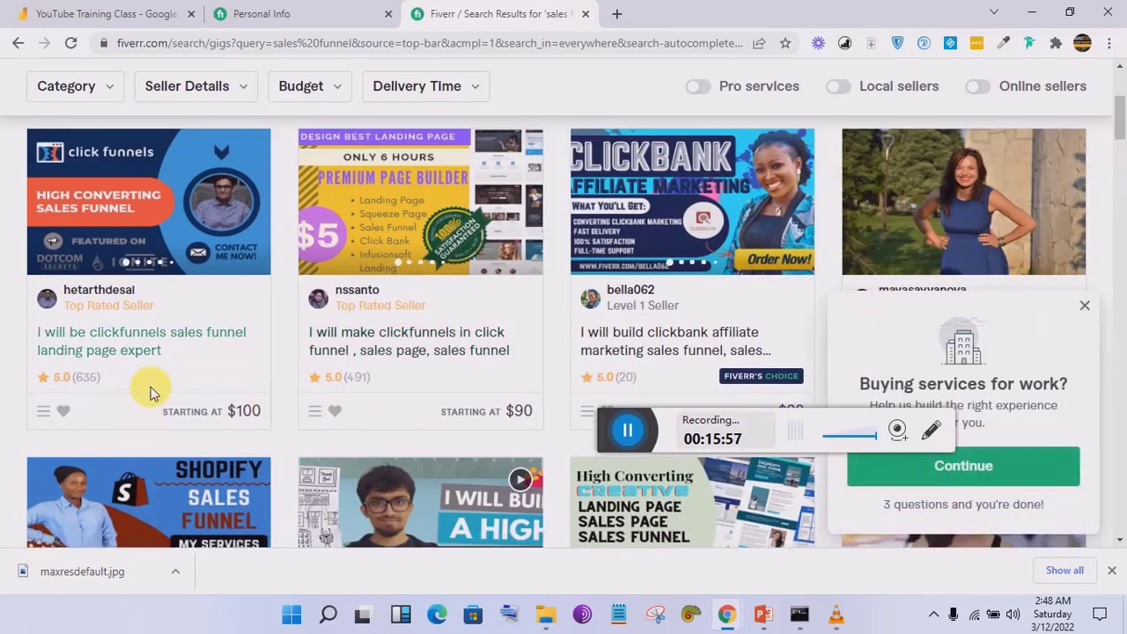
{"action": "right_click", "coordinate": [123, 348]}
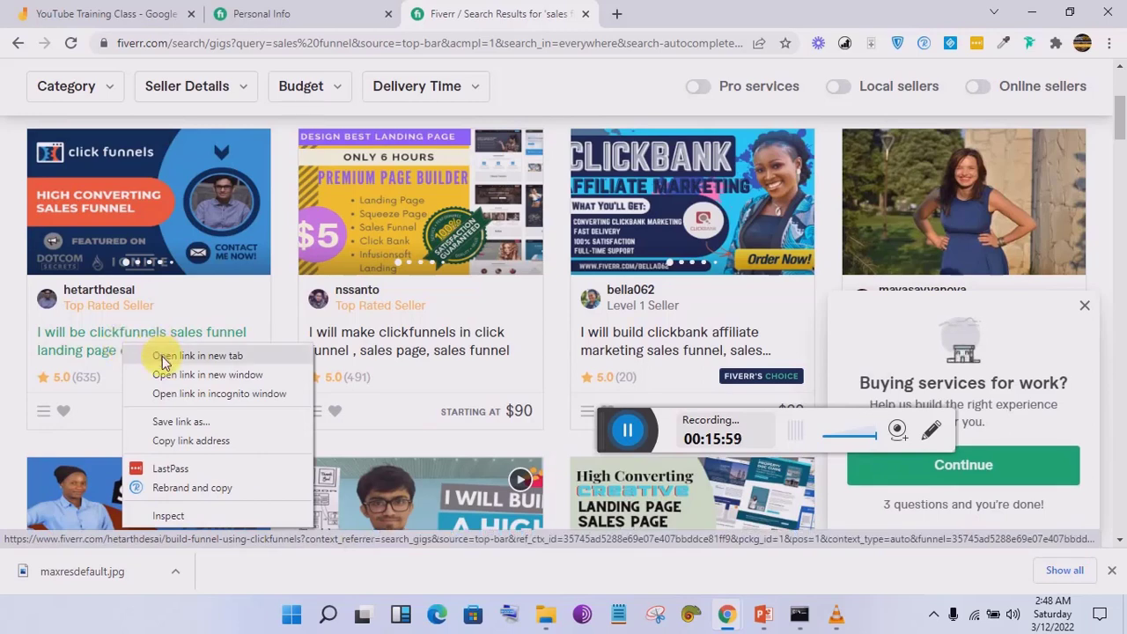
{"action": "left_click", "coordinate": [160, 355]}
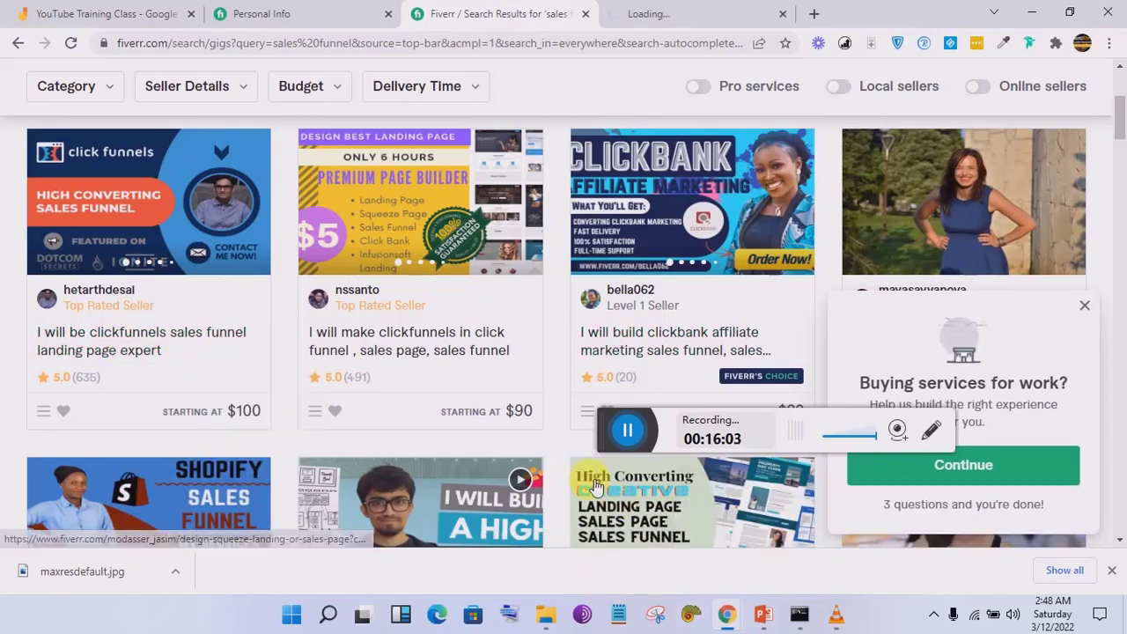
{"action": "left_click_drag", "start_coordinate": [1123, 130], "coordinate": [1123, 226]}
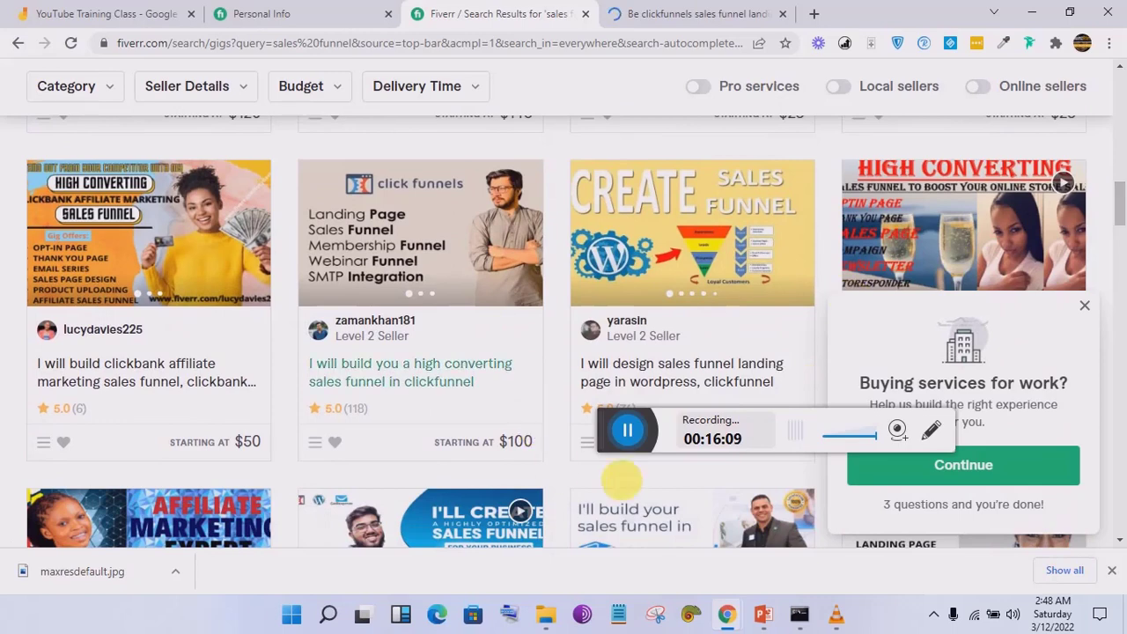
{"action": "left_click_drag", "start_coordinate": [606, 423], "coordinate": [643, 513]}
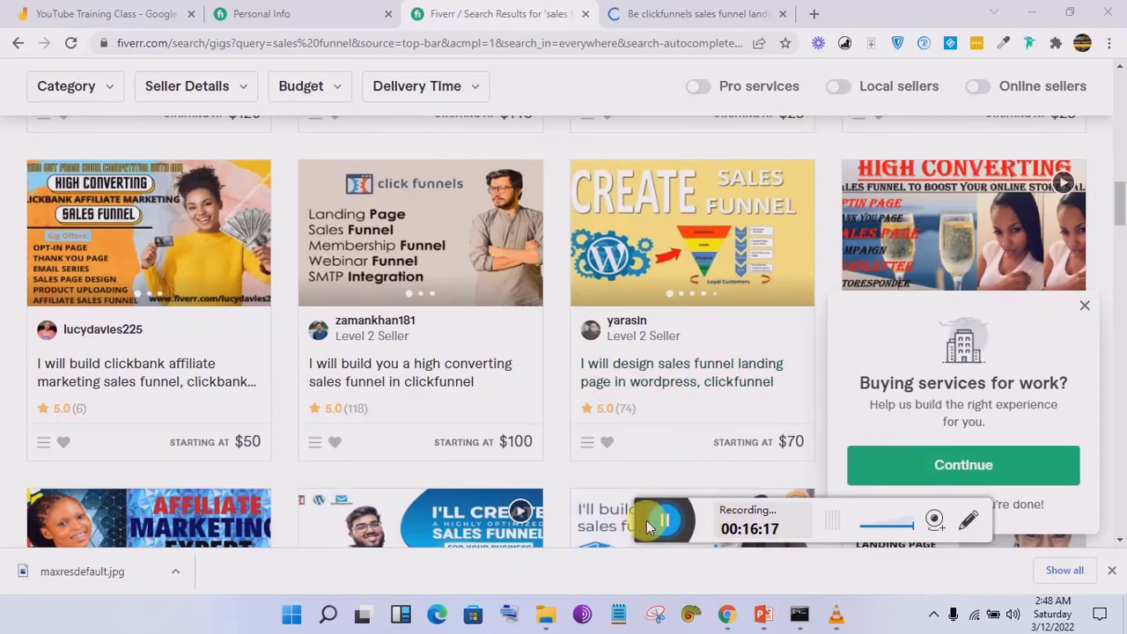
{"action": "left_click", "coordinate": [264, 13]}
{"action": "left_click", "coordinate": [449, 176]}
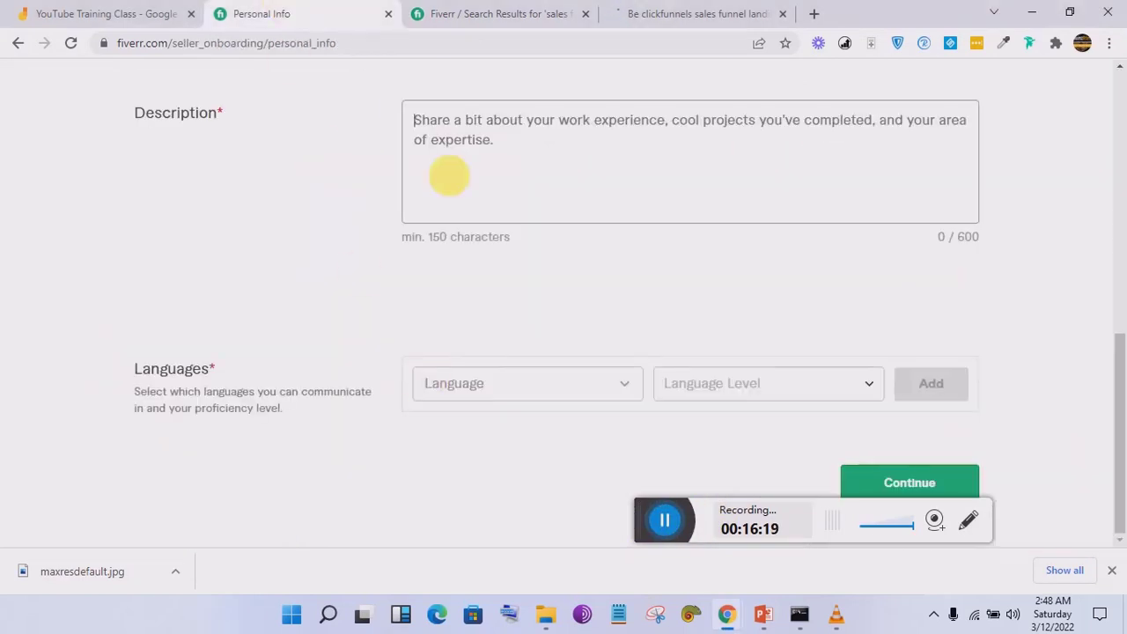
{"action": "left_click_drag", "start_coordinate": [1122, 473], "coordinate": [1120, 526]}
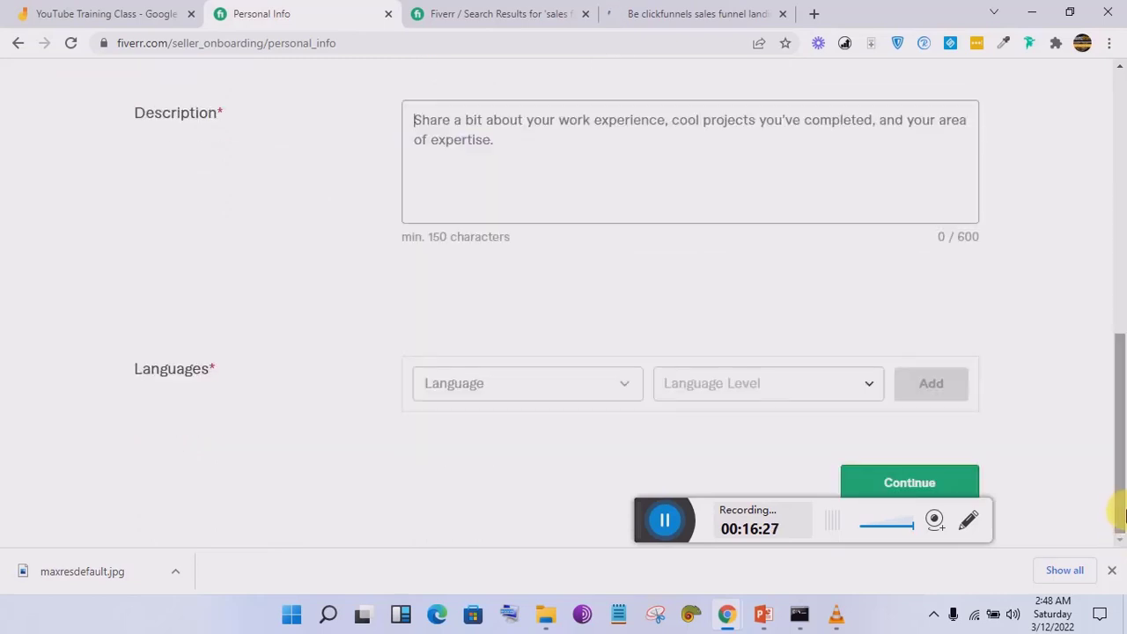
{"action": "left_click", "coordinate": [670, 519]}
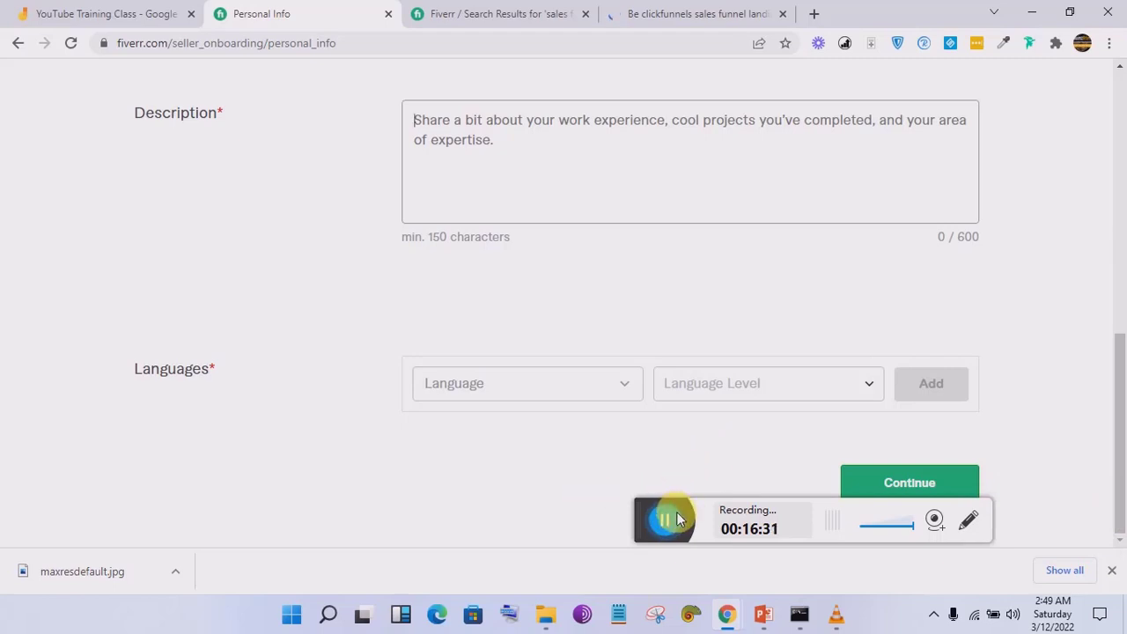
{"action": "mouse_move", "coordinate": [1120, 398]}
{"action": "left_mouse_down"}
{"action": "mouse_move", "coordinate": [1120, 86]}
{"action": "mouse_move", "coordinate": [1122, 420]}
{"action": "left_mouse_up"}
{"action": "left_click_drag", "start_coordinate": [1120, 335], "coordinate": [1119, 414]}
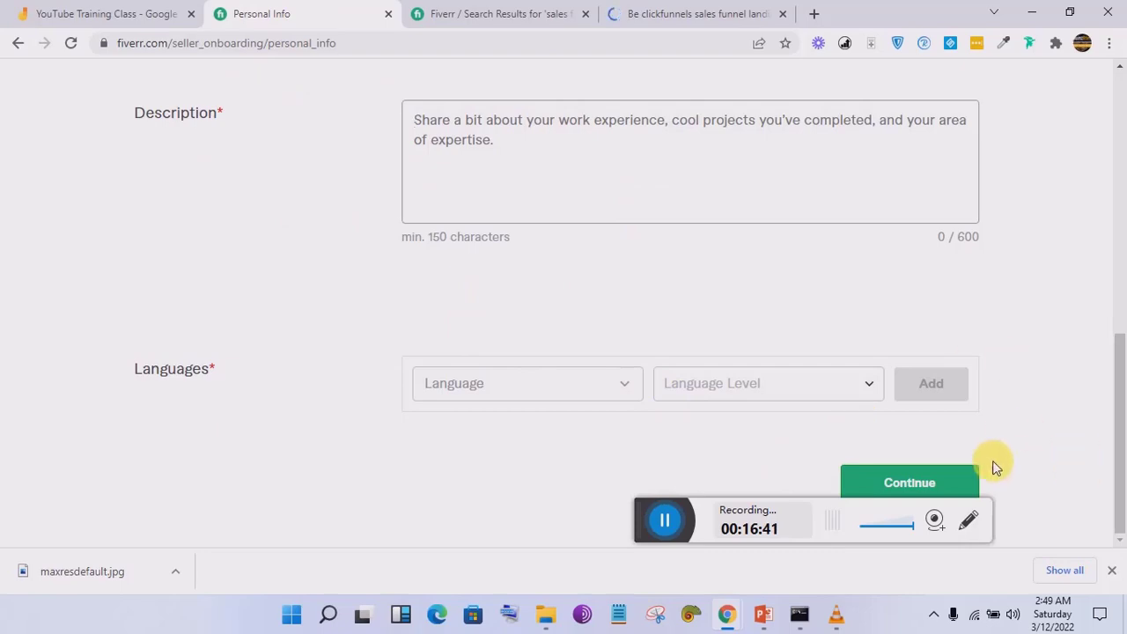
{"action": "left_click", "coordinate": [551, 9]}
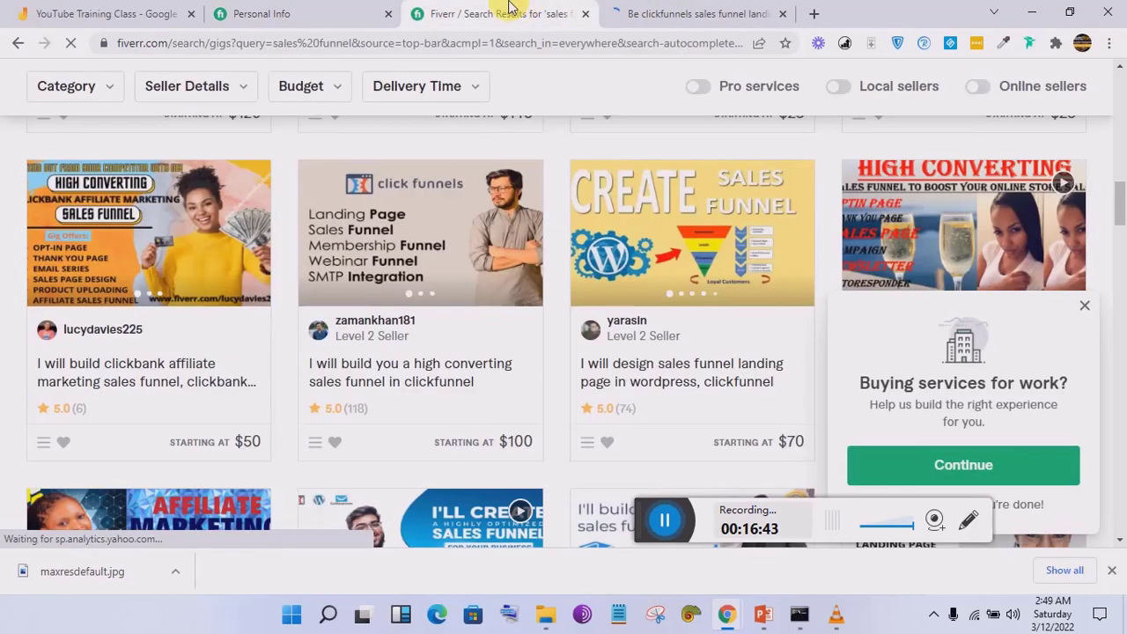
{"action": "left_click", "coordinate": [326, 8]}
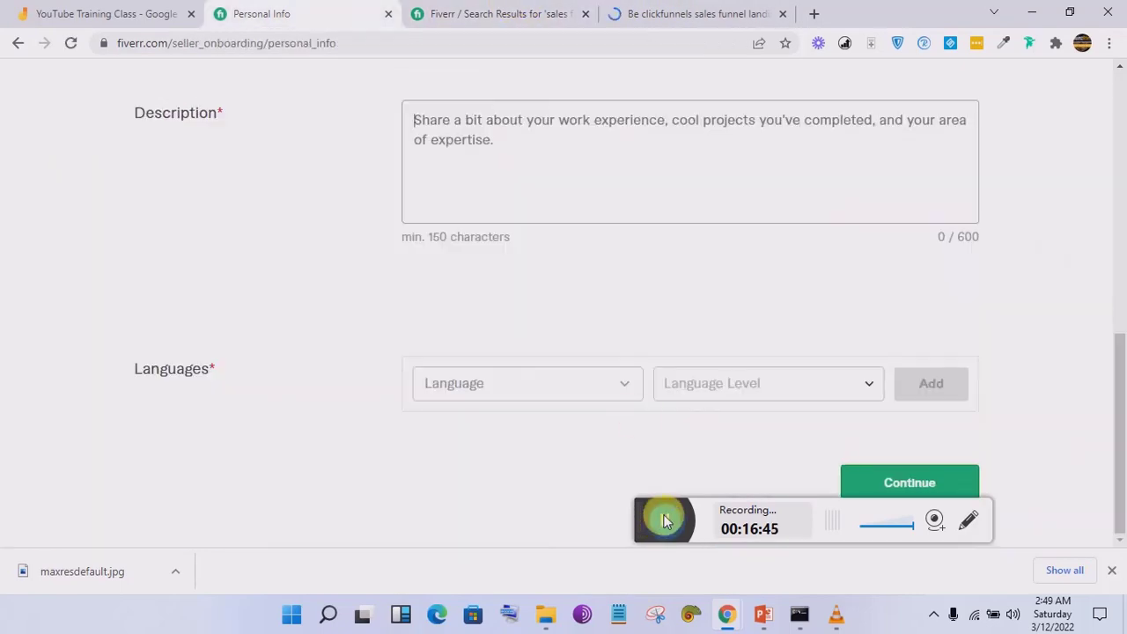